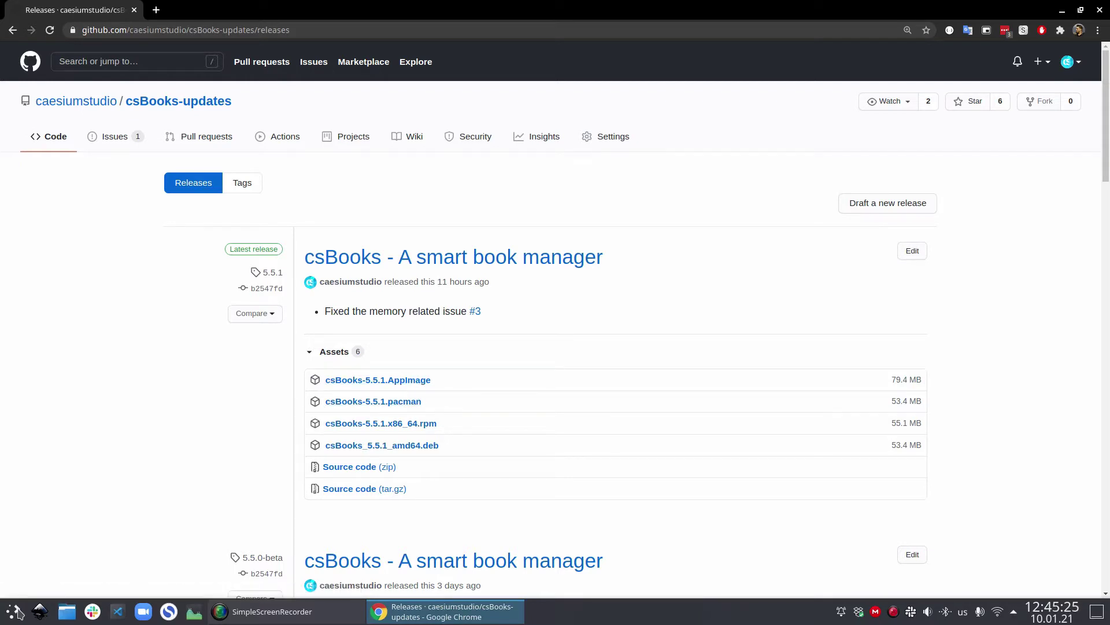
Open Discover from the launcher and search for csbooks.
{"action": "left_click", "coordinate": [14, 611]}
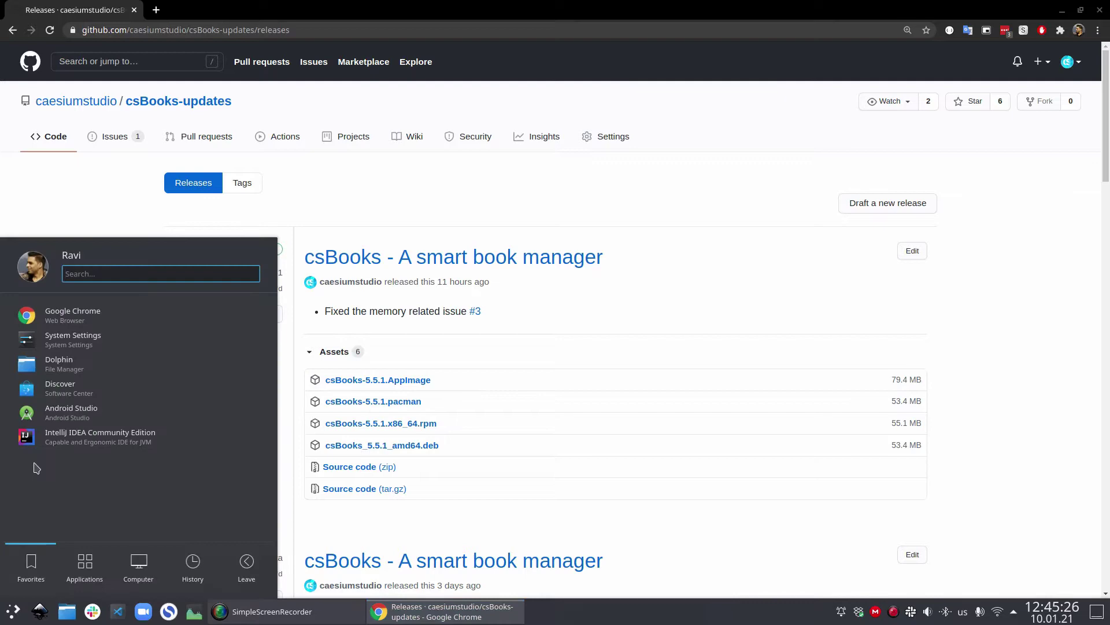
{"action": "left_click", "coordinate": [68, 395]}
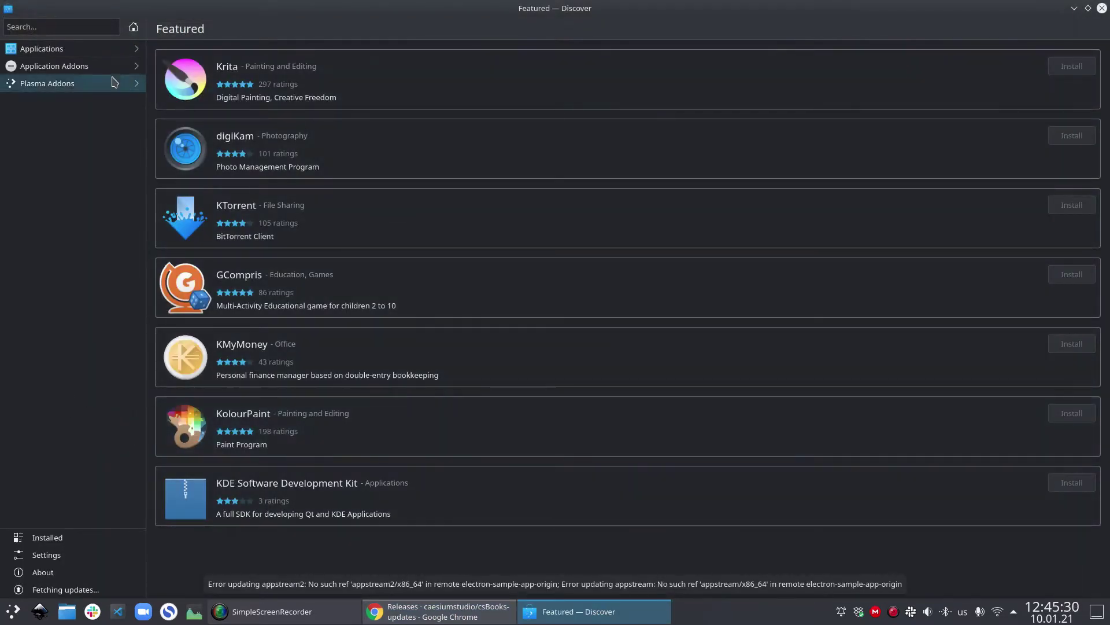
{"action": "type", "text": "csb"}
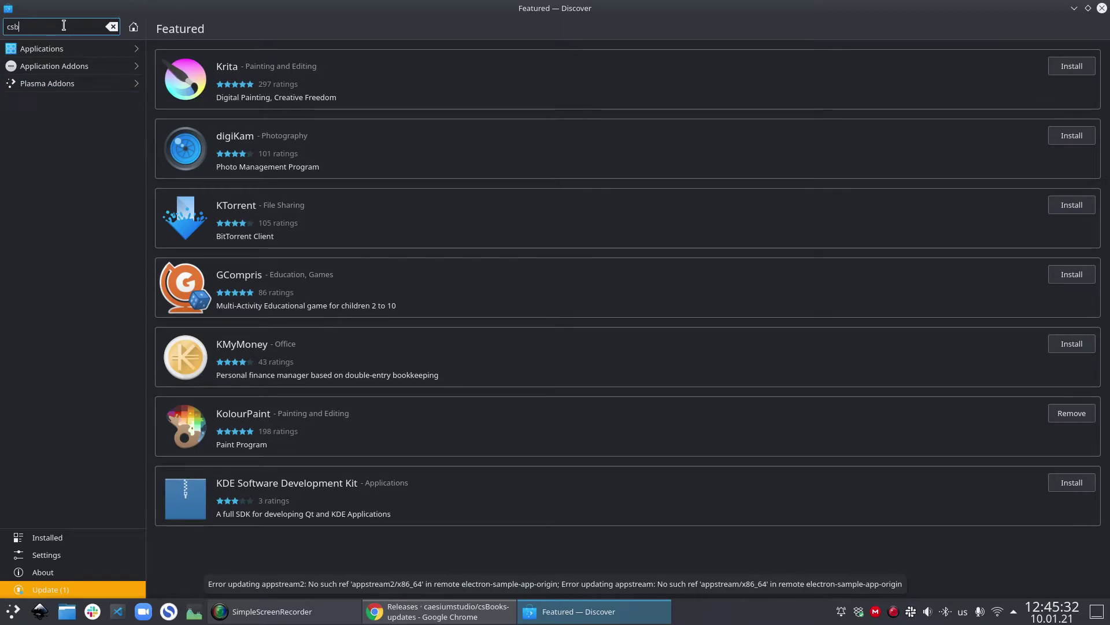
{"action": "type", "text": "ooks"}
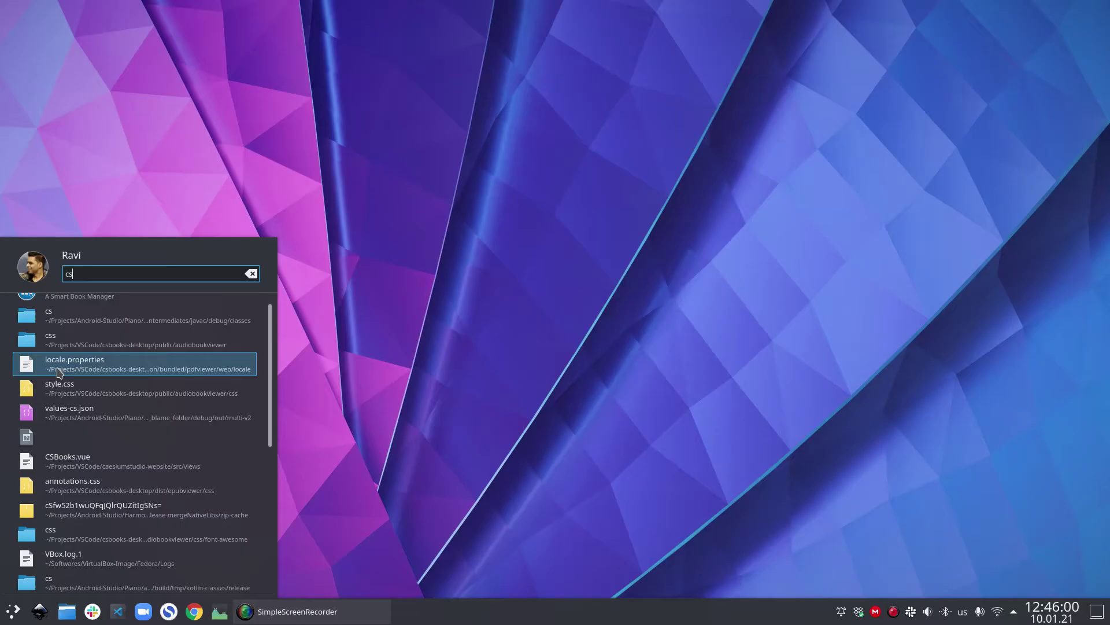
Launch csBooks from the launcher's search results.
{"action": "scroll", "coordinate": [70, 486], "scroll_direction": "up", "scroll_amount": 1}
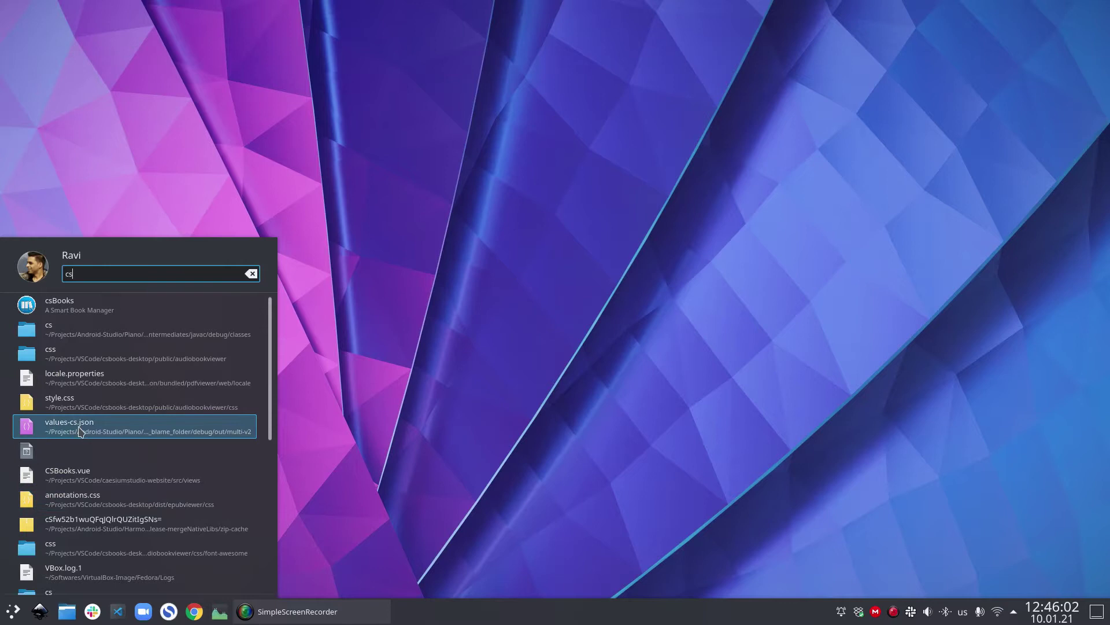
{"action": "left_click", "coordinate": [83, 306]}
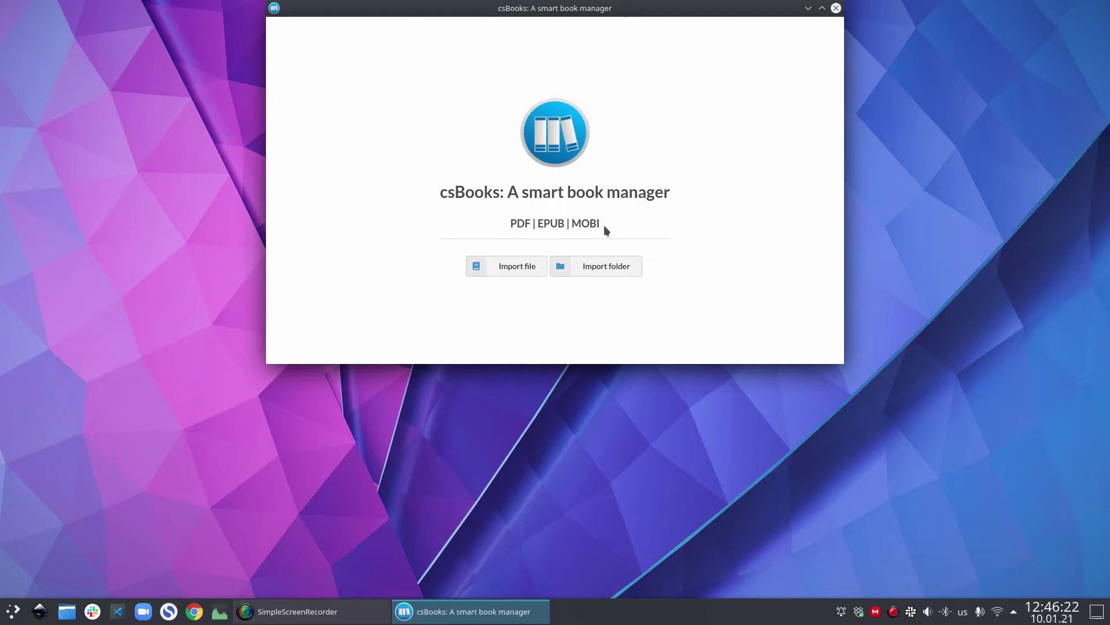
Import the AllBooks folder from Documents into the csBooks library.
{"action": "left_click", "coordinate": [611, 270]}
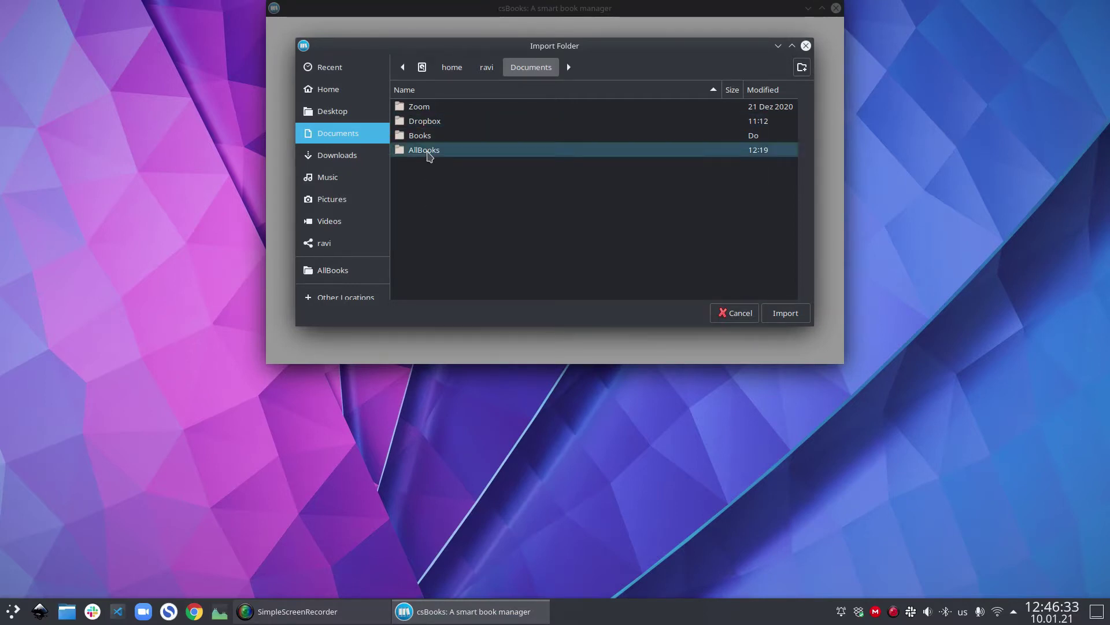
{"action": "left_click", "coordinate": [429, 155]}
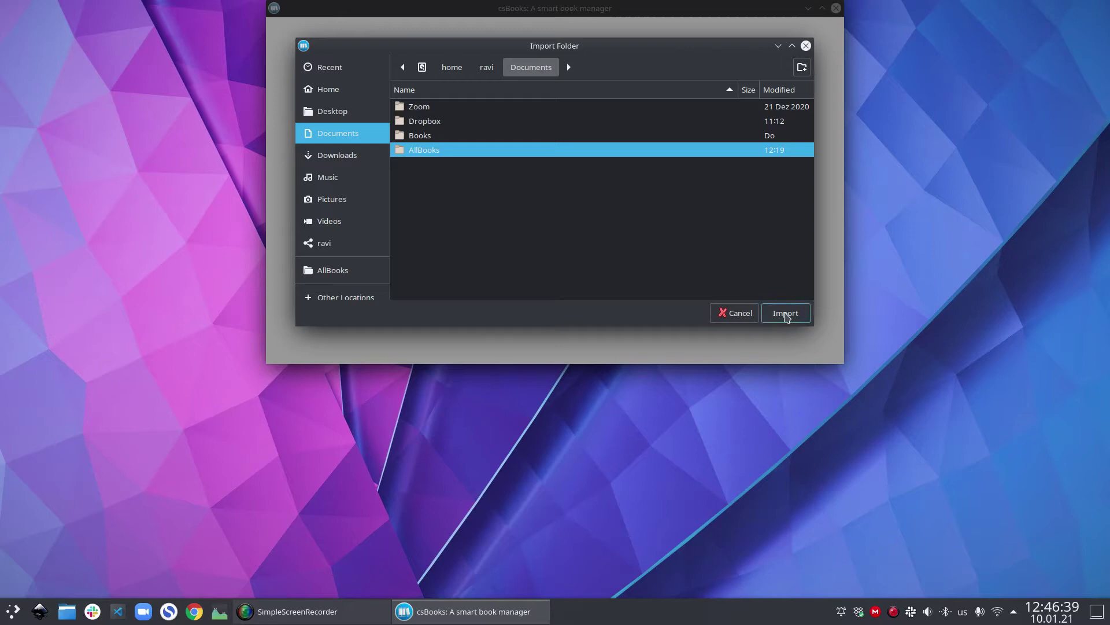
{"action": "left_click", "coordinate": [786, 315]}
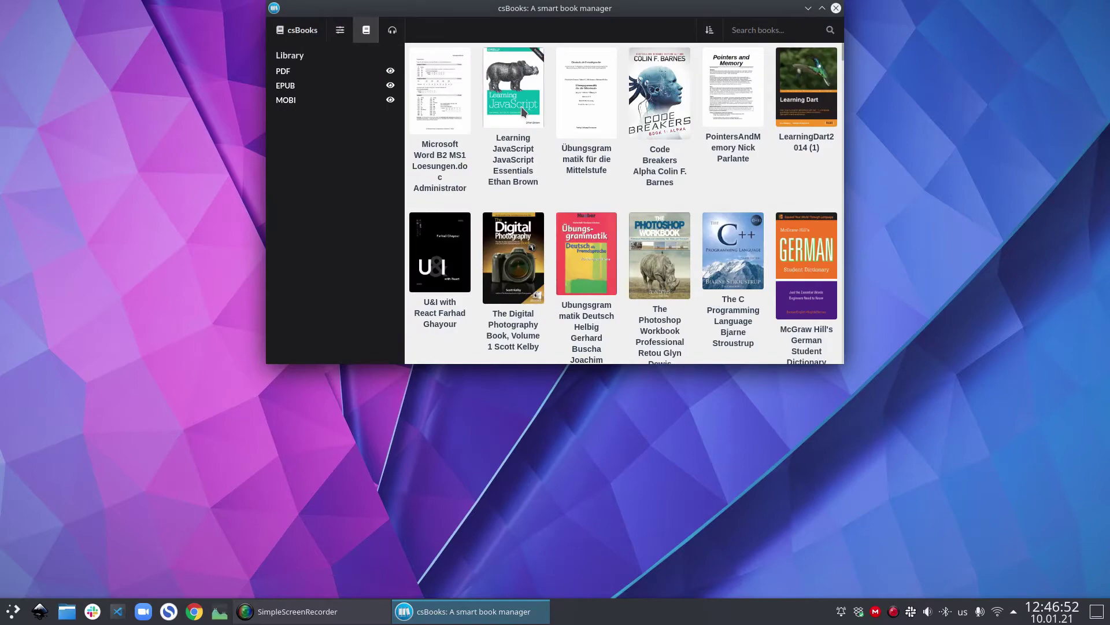
Maximise csBooks, show Learning JavaScript's details, and scroll the whole grid and back.
{"action": "double_click", "coordinate": [587, 8]}
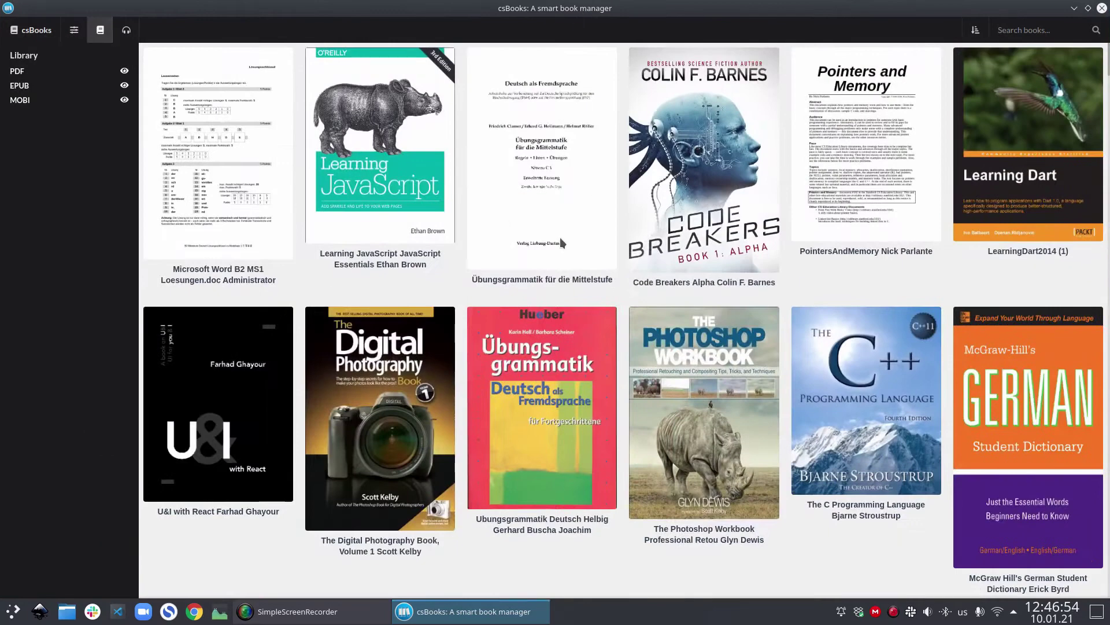
{"action": "left_click", "coordinate": [413, 196]}
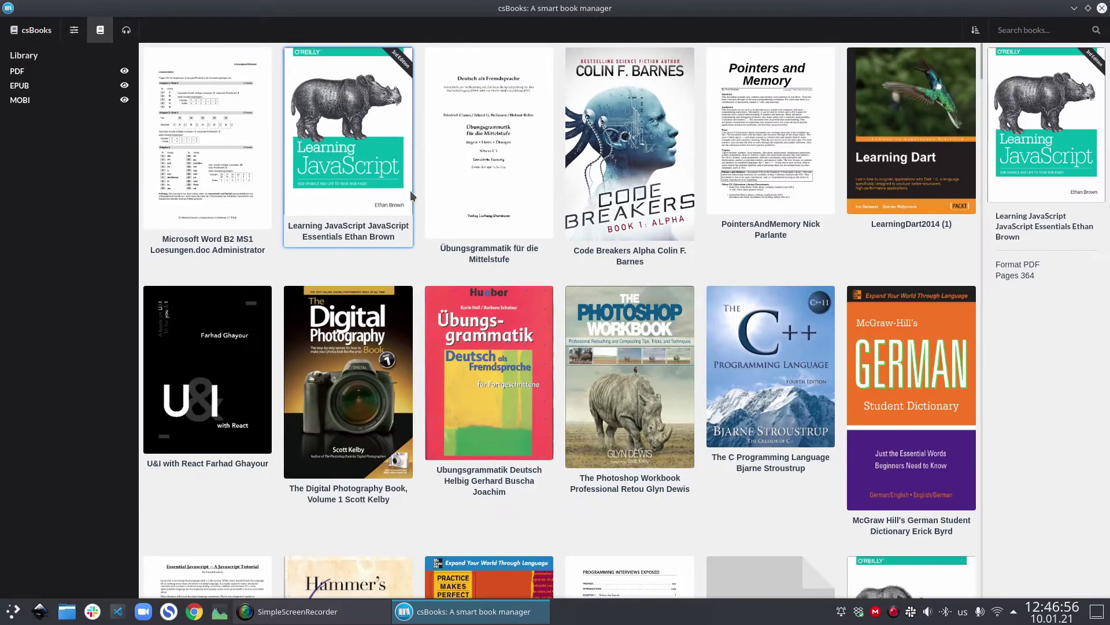
{"action": "left_click_drag", "start_coordinate": [982, 68], "coordinate": [986, 602]}
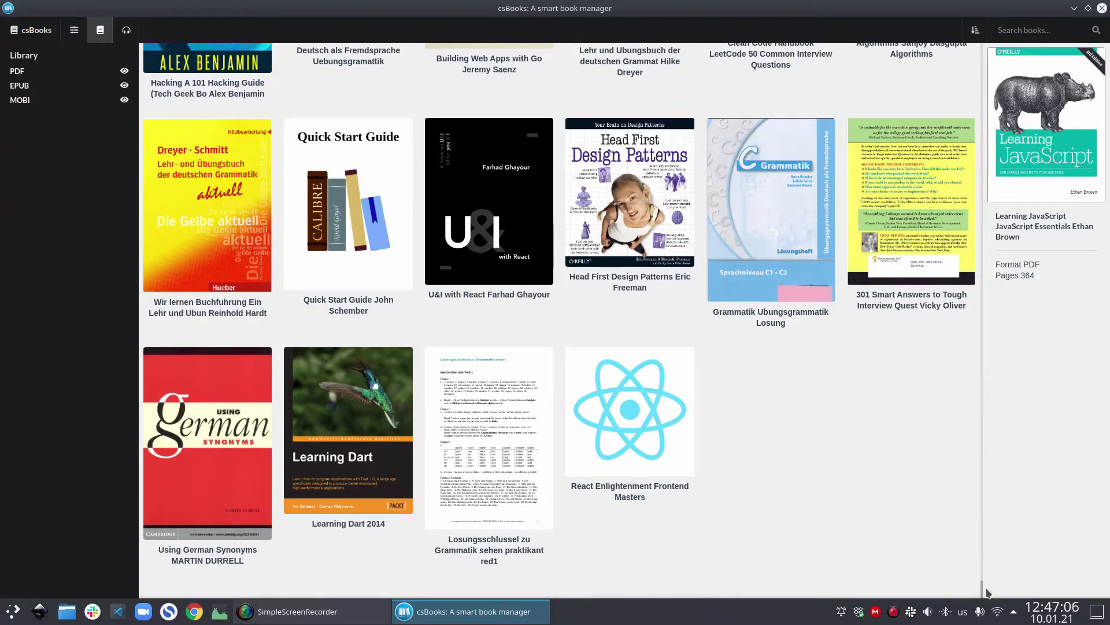
{"action": "left_click_drag", "start_coordinate": [986, 593], "coordinate": [972, 380]}
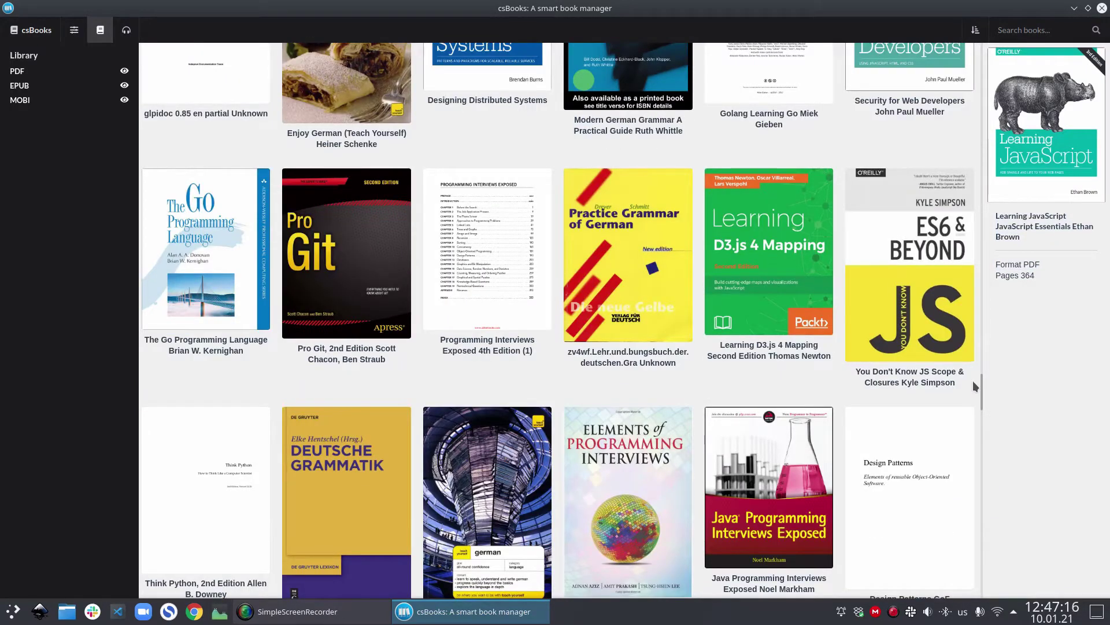
{"action": "left_click_drag", "start_coordinate": [981, 391], "coordinate": [974, 91]}
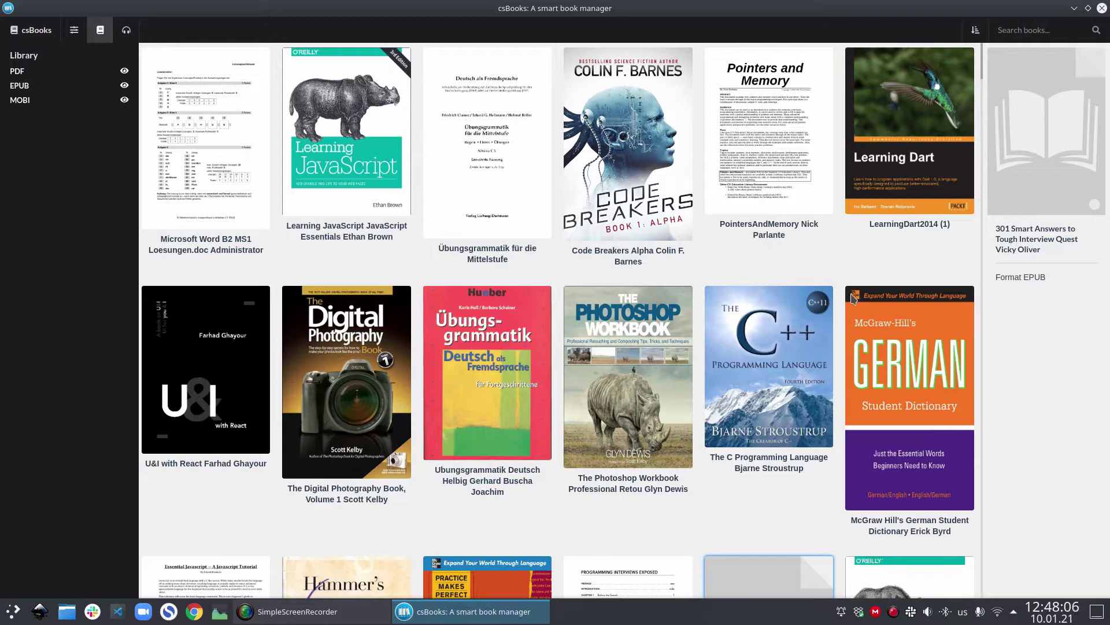
Check Code Breakers' details, then highlight LearningDart2014 (1)'s 388-page count.
{"action": "left_click", "coordinate": [630, 160]}
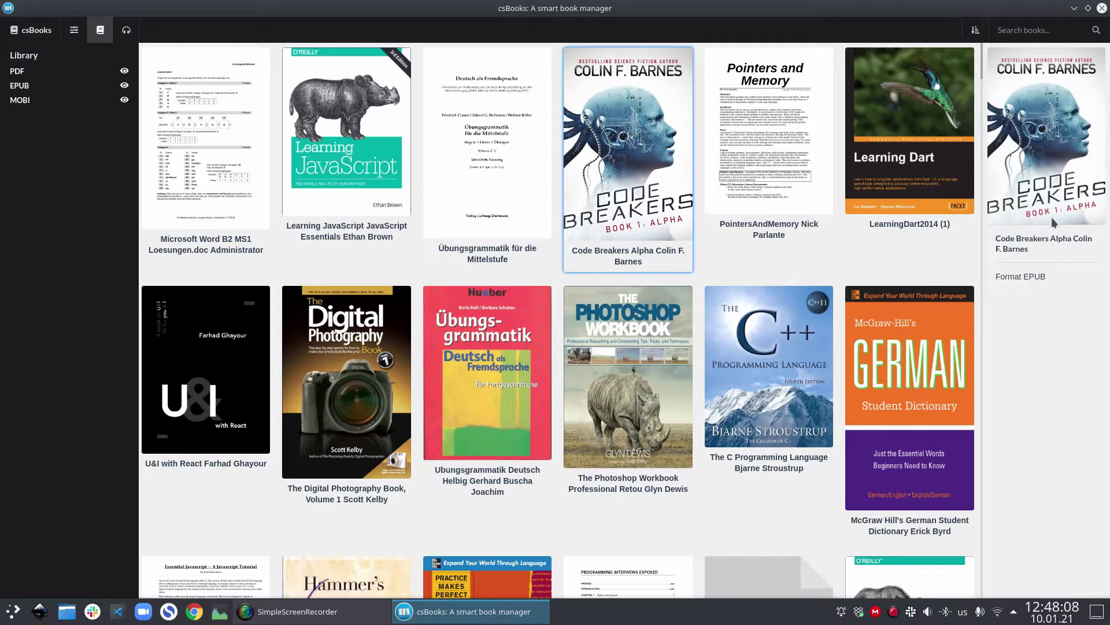
{"action": "left_click_drag", "start_coordinate": [997, 239], "coordinate": [996, 278]}
{"action": "left_click", "coordinate": [1003, 299]}
{"action": "left_click", "coordinate": [901, 156]}
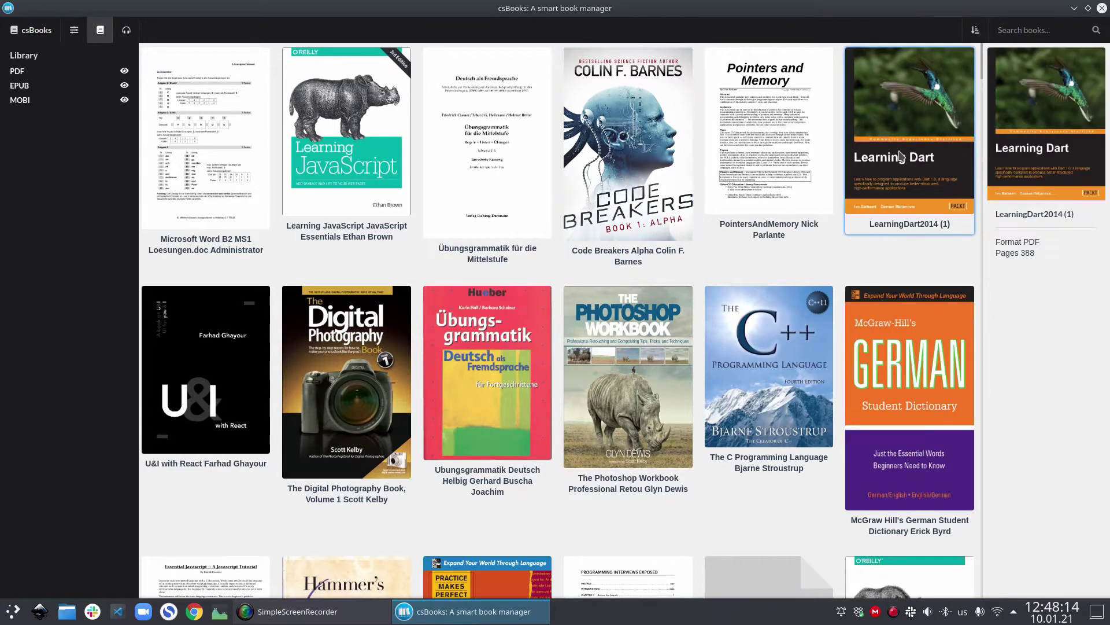
{"action": "left_click_drag", "start_coordinate": [996, 253], "coordinate": [1034, 254]}
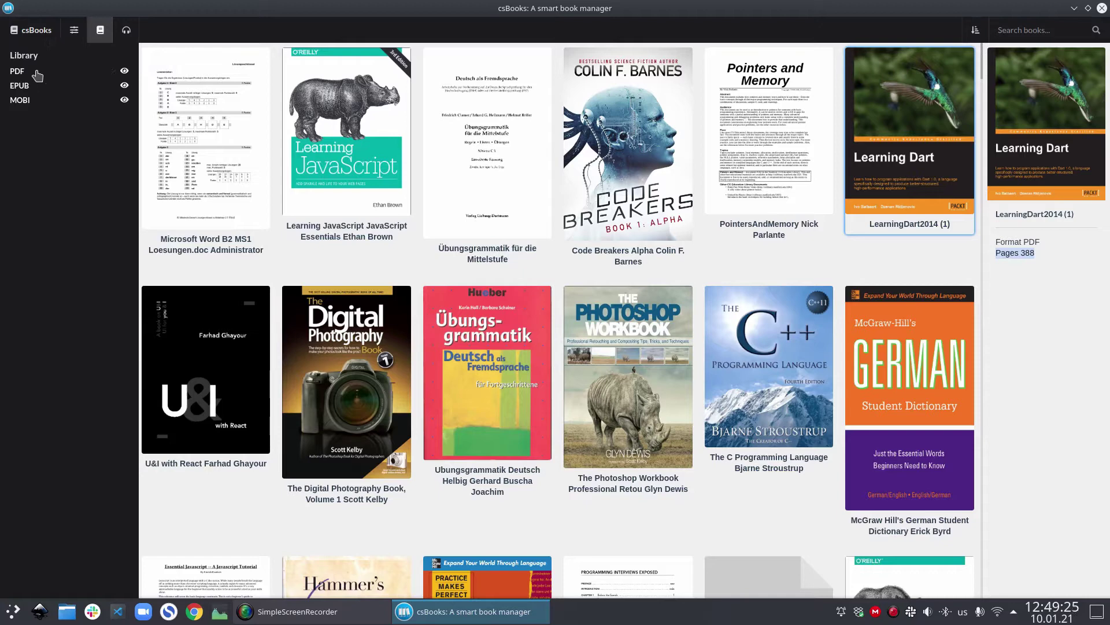
Hide PDF books and highlight The Road to learn React's EPUB format in its details.
{"action": "left_click", "coordinate": [37, 76]}
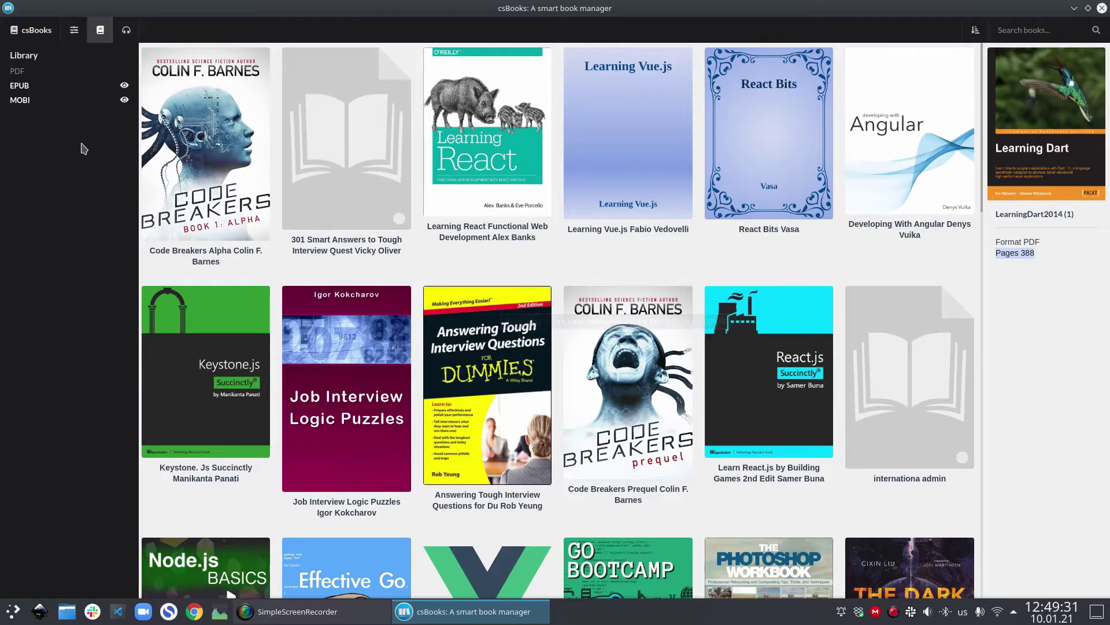
{"action": "scroll", "coordinate": [460, 249], "scroll_direction": "down", "scroll_amount": 4}
{"action": "scroll", "coordinate": [461, 255], "scroll_direction": "down", "scroll_amount": 8}
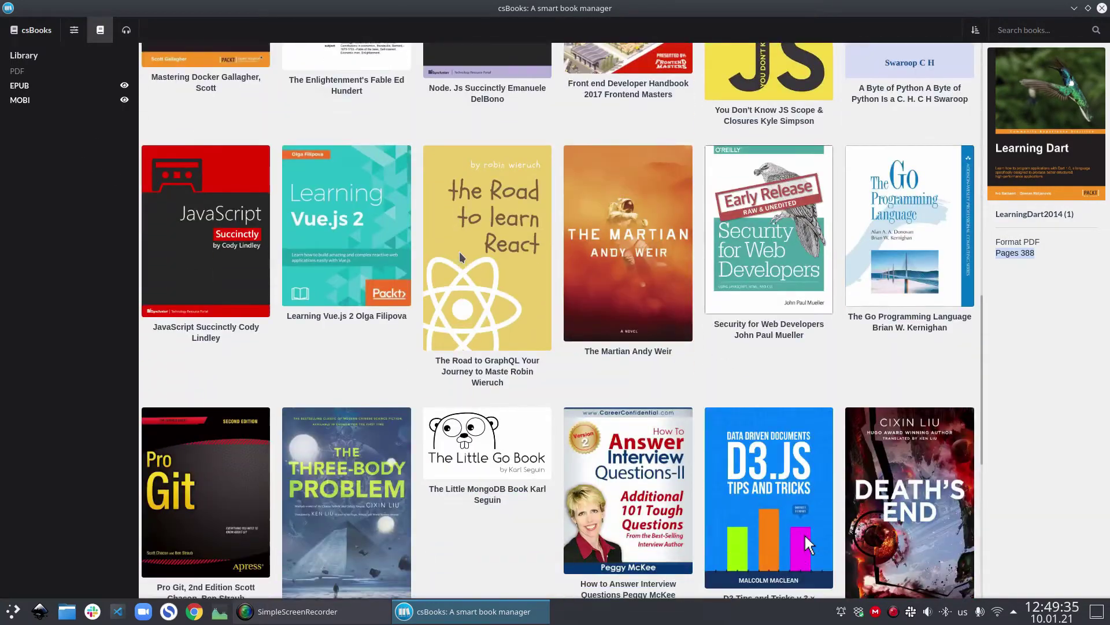
{"action": "left_click", "coordinate": [461, 253]}
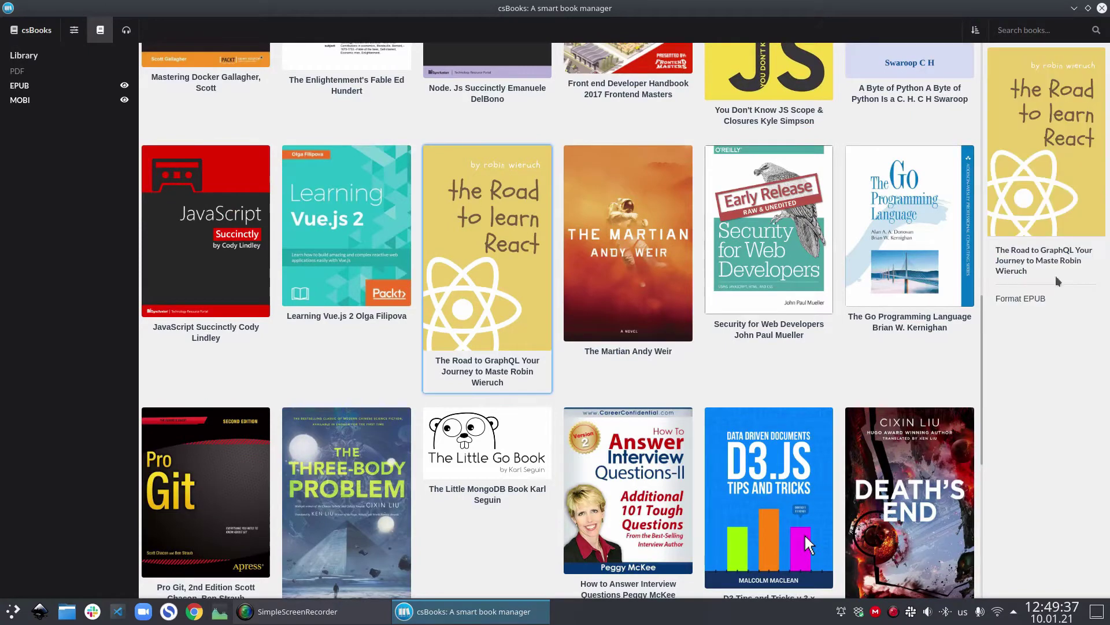
{"action": "left_click_drag", "start_coordinate": [1014, 299], "coordinate": [1047, 299]}
Hide EPUB and MOBI books, emptying the grid, then show both formats again.
{"action": "left_click", "coordinate": [53, 87]}
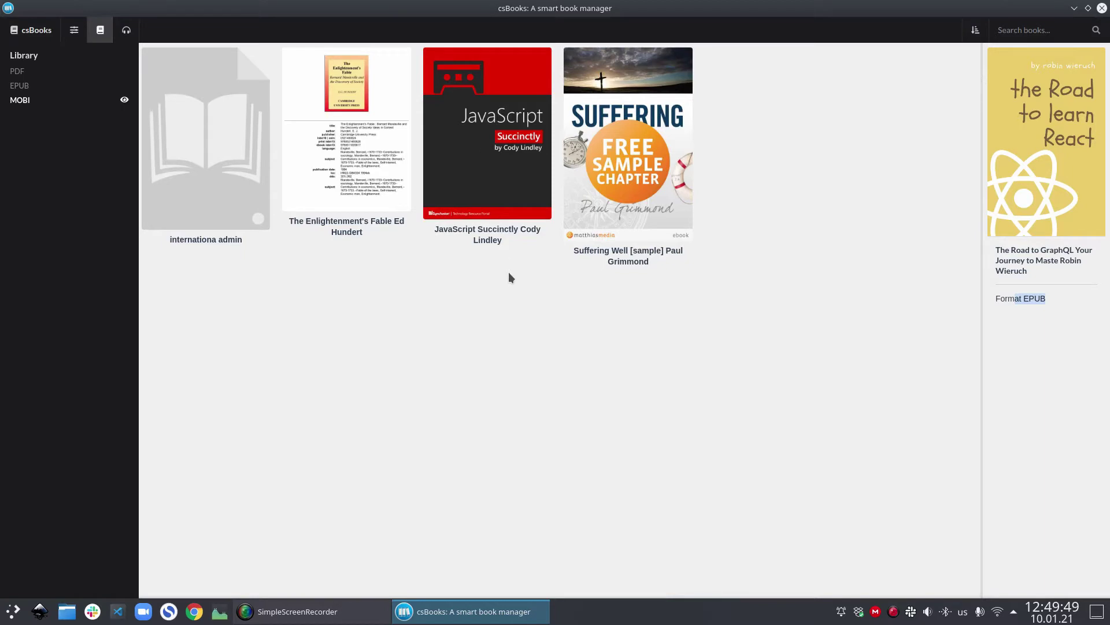
{"action": "left_click", "coordinate": [30, 105]}
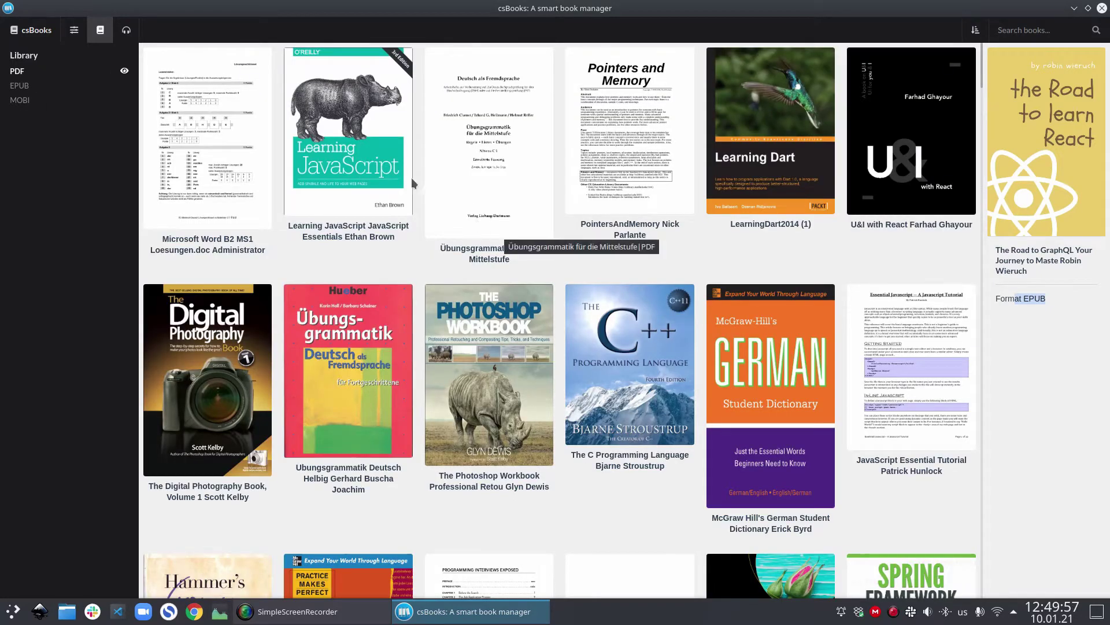
{"action": "left_click", "coordinate": [38, 85]}
{"action": "left_click", "coordinate": [37, 102]}
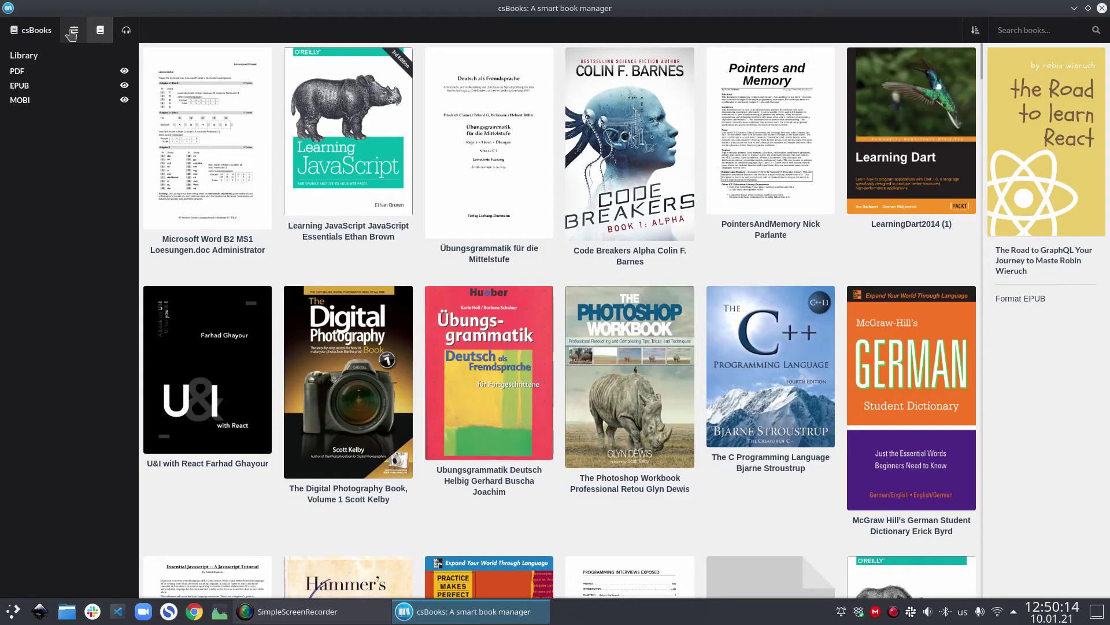
{"action": "left_click", "coordinate": [72, 32]}
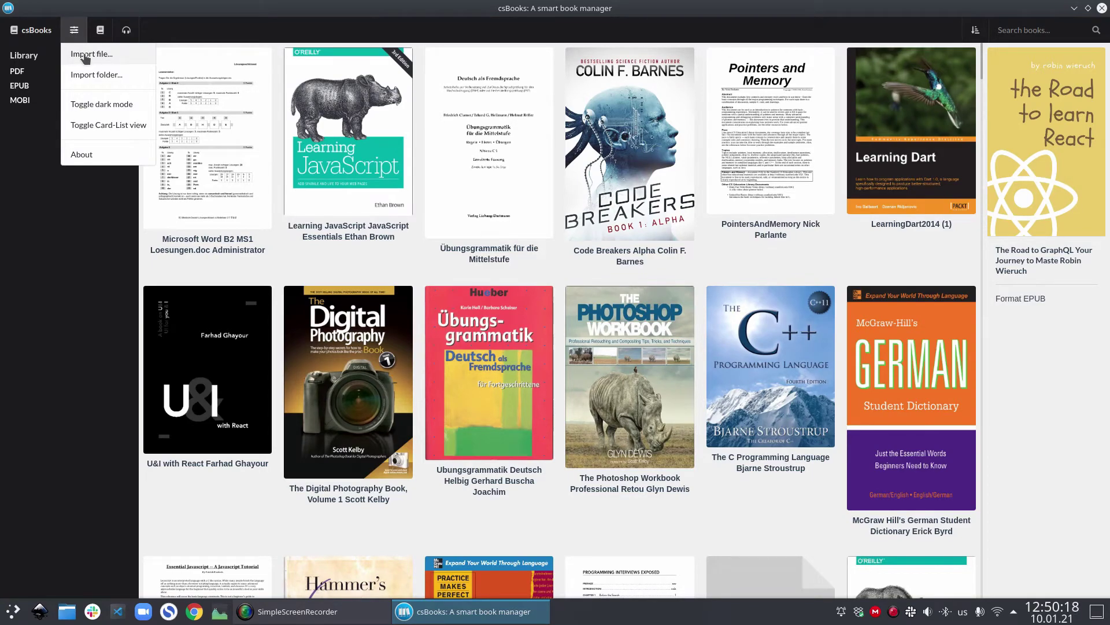
Start and cancel both a single-file import and a folder import, adding no books.
{"action": "left_click", "coordinate": [84, 56]}
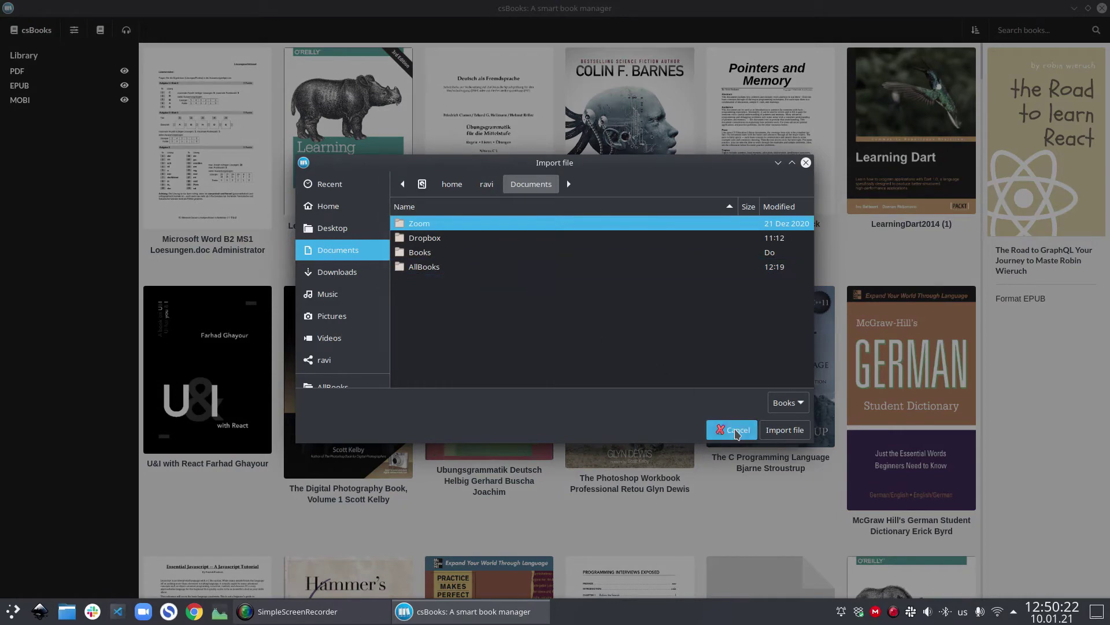
{"action": "left_click", "coordinate": [732, 429]}
{"action": "left_click", "coordinate": [74, 30]}
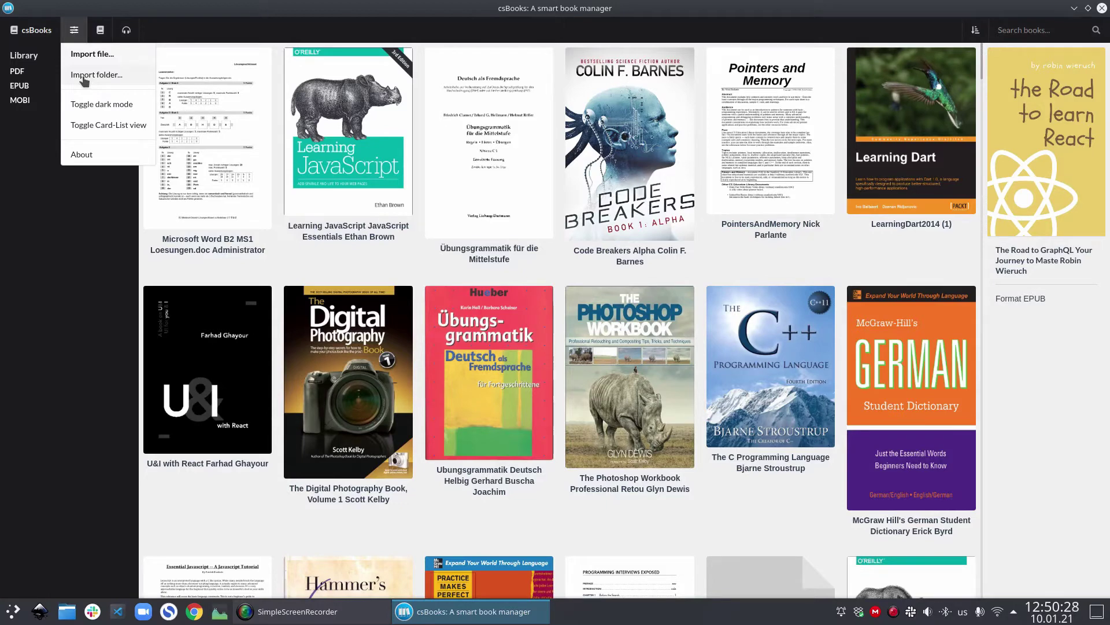
{"action": "left_click", "coordinate": [83, 76]}
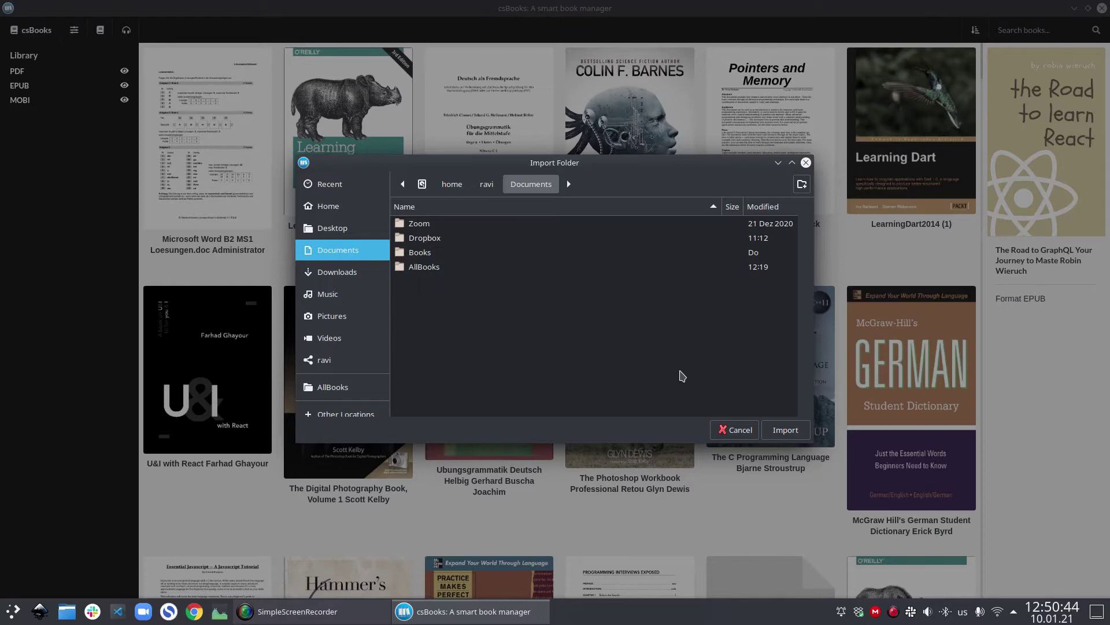
{"action": "left_click", "coordinate": [729, 431]}
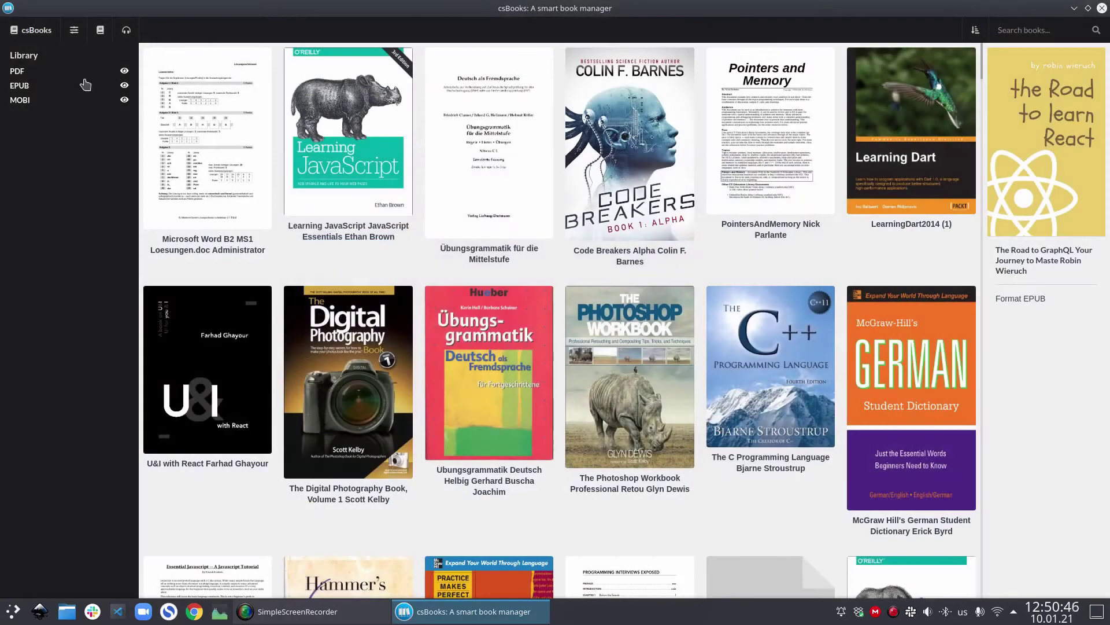
{"action": "left_click", "coordinate": [75, 33]}
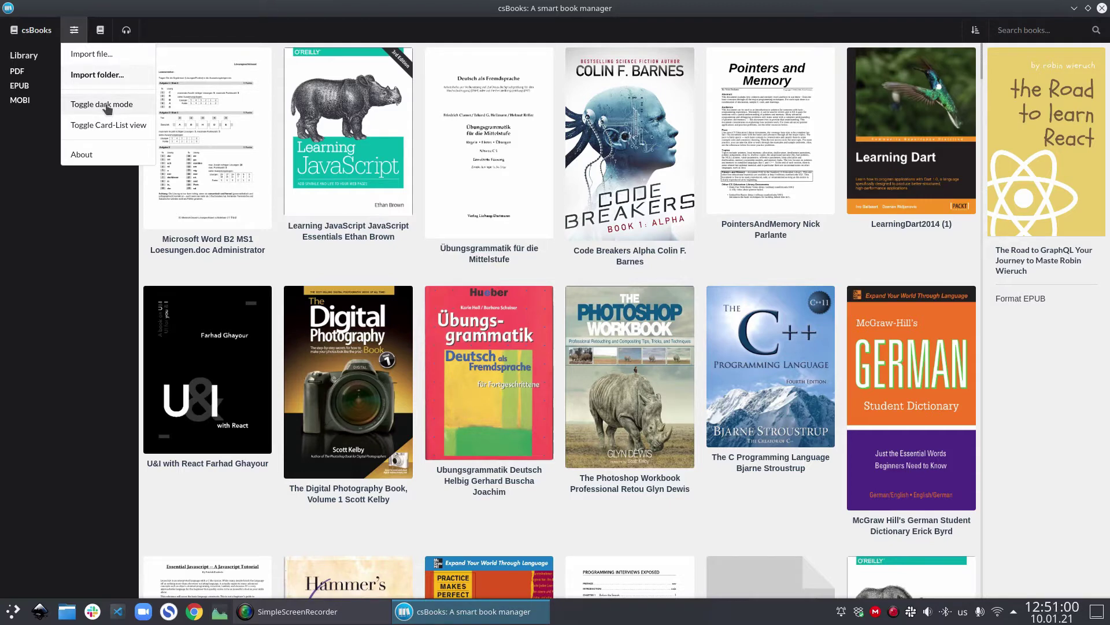
{"action": "left_click", "coordinate": [107, 106]}
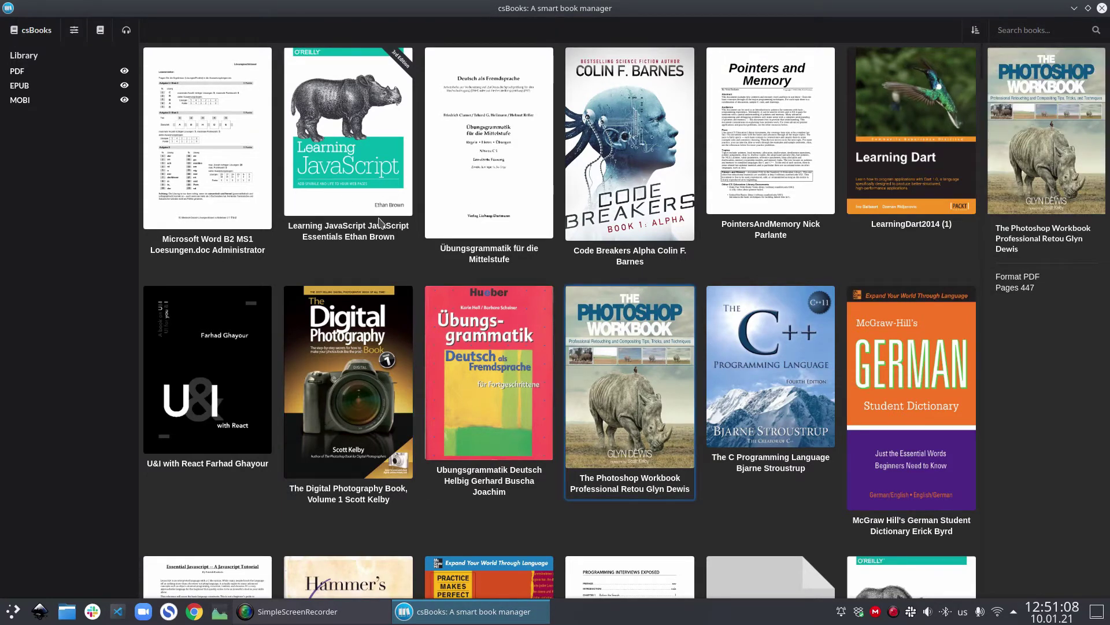
{"action": "left_click", "coordinate": [70, 36]}
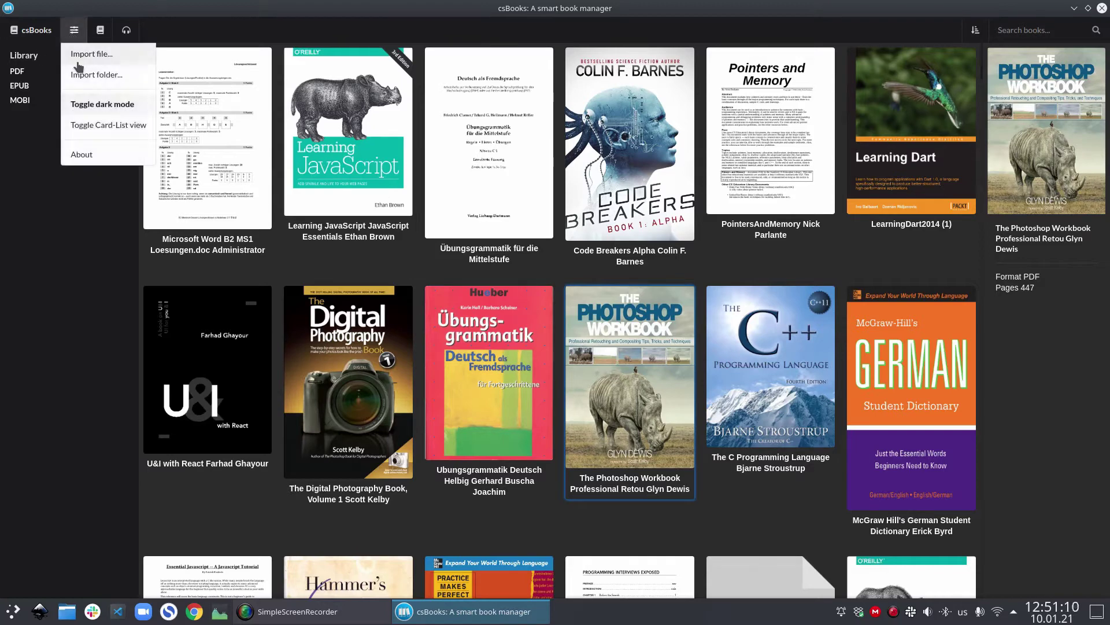
{"action": "left_click", "coordinate": [88, 103]}
{"action": "left_click", "coordinate": [74, 32]}
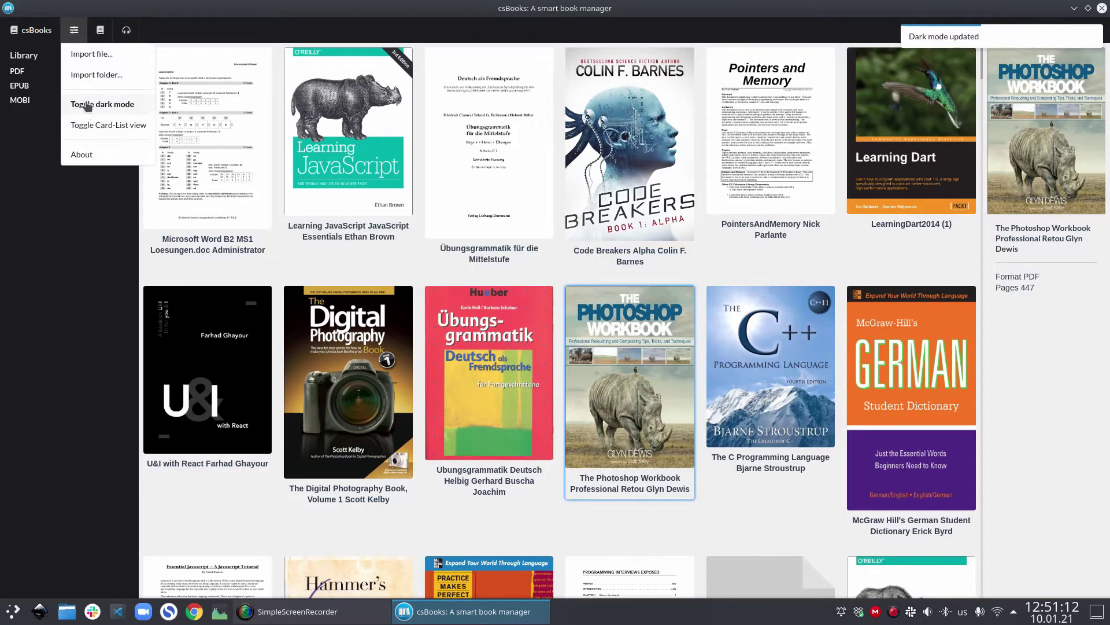
{"action": "left_click", "coordinate": [90, 107]}
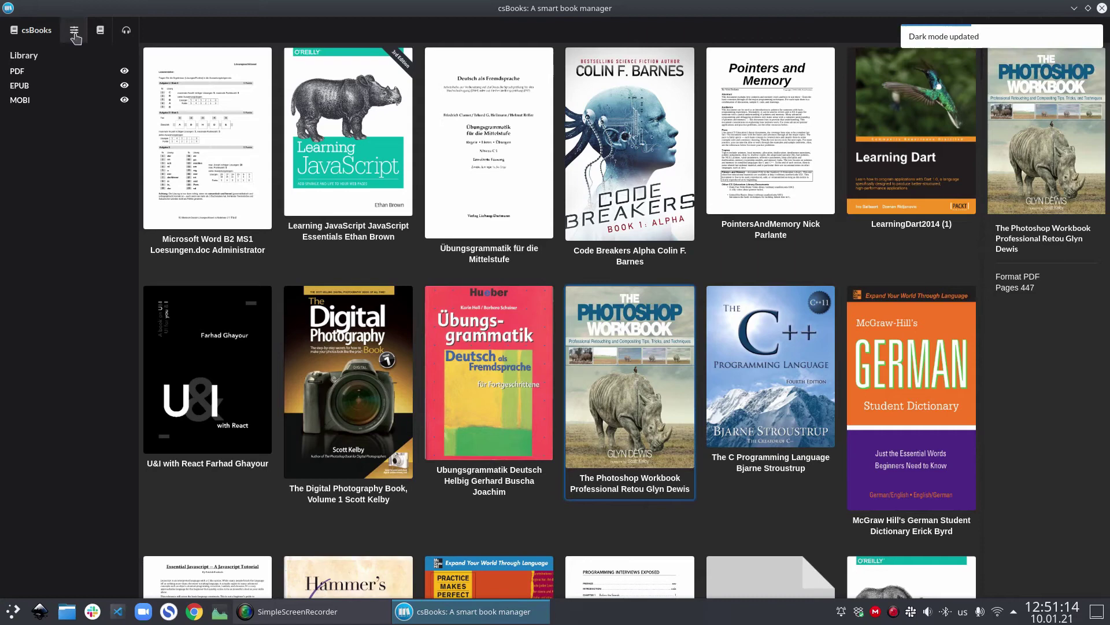
{"action": "left_click", "coordinate": [76, 39]}
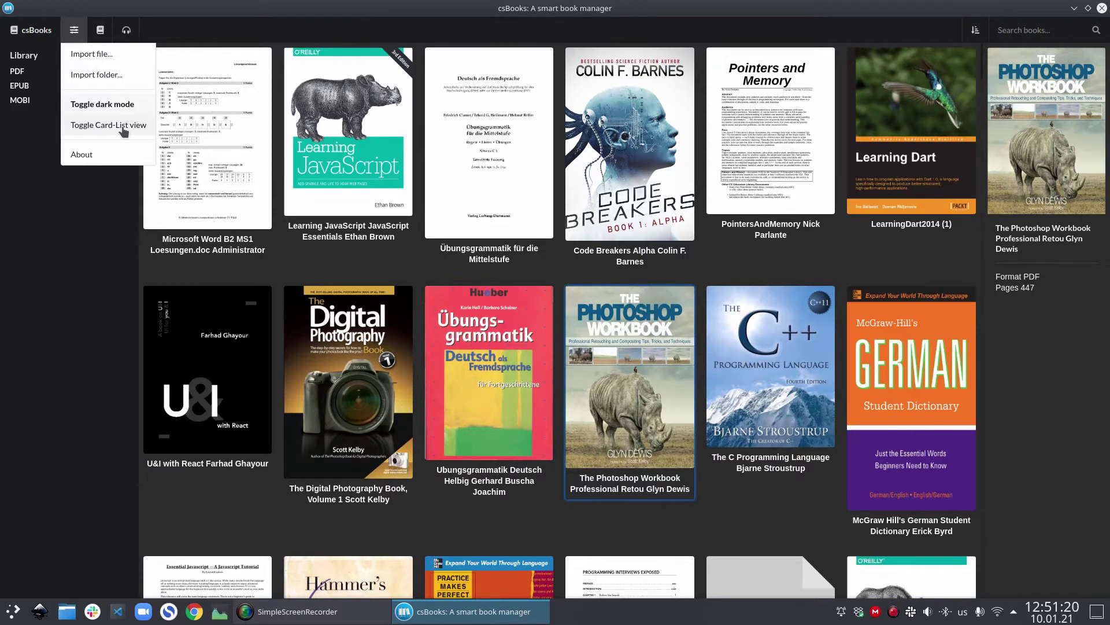
Switch the library to list view, scroll through it, then bring up the About window.
{"action": "left_click", "coordinate": [123, 132]}
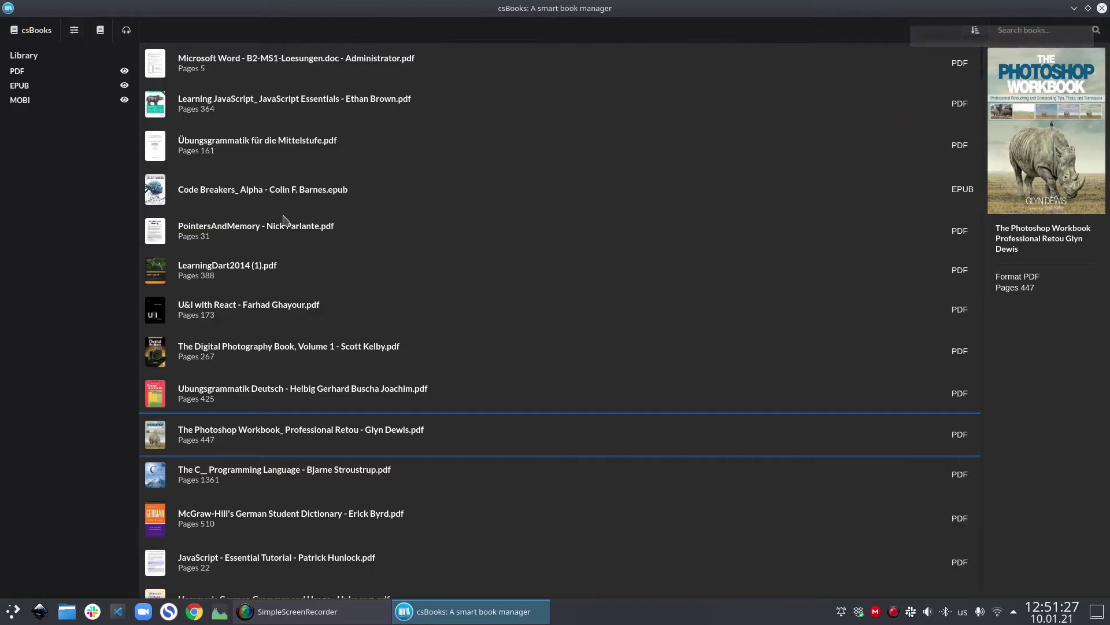
{"action": "scroll", "coordinate": [344, 282], "scroll_direction": "down", "scroll_amount": 7}
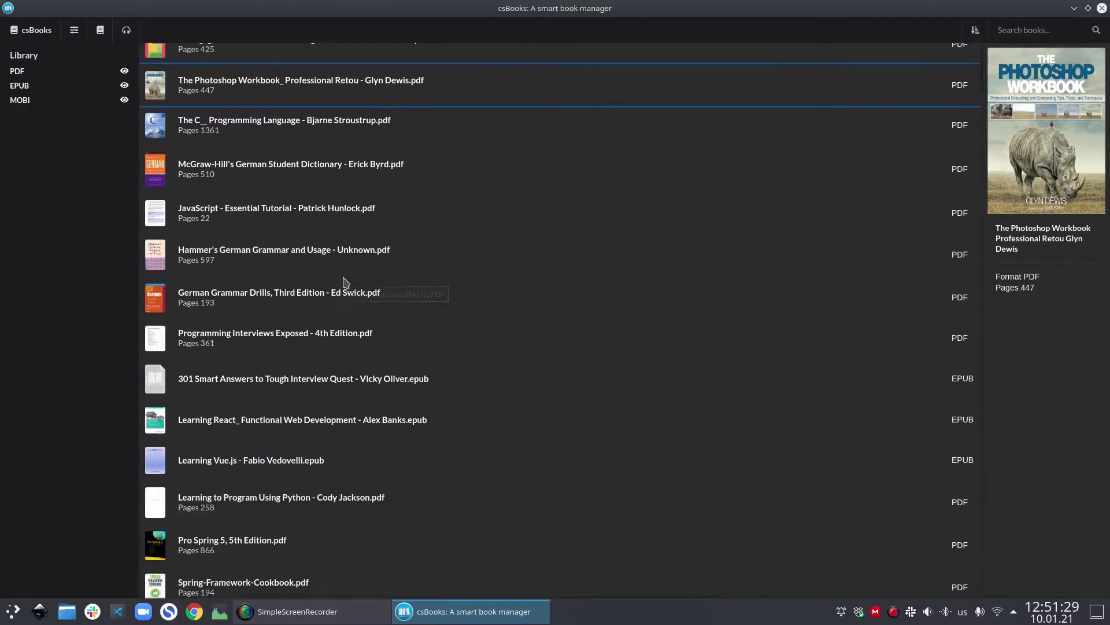
{"action": "scroll", "coordinate": [344, 281], "scroll_direction": "down", "scroll_amount": 2}
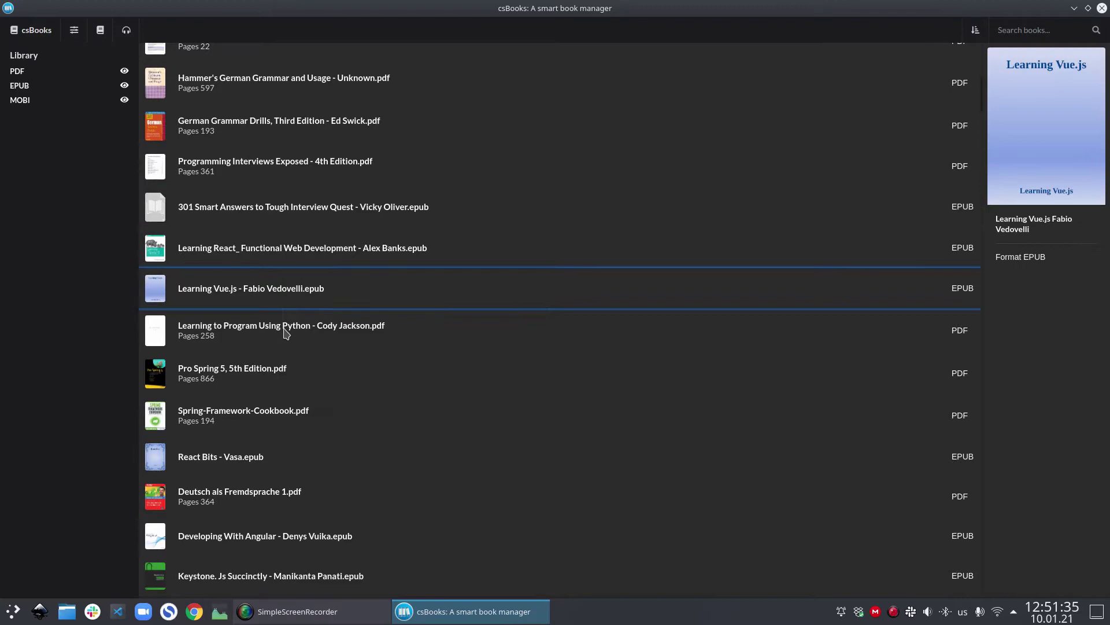
{"action": "scroll", "coordinate": [366, 327], "scroll_direction": "down", "scroll_amount": 5}
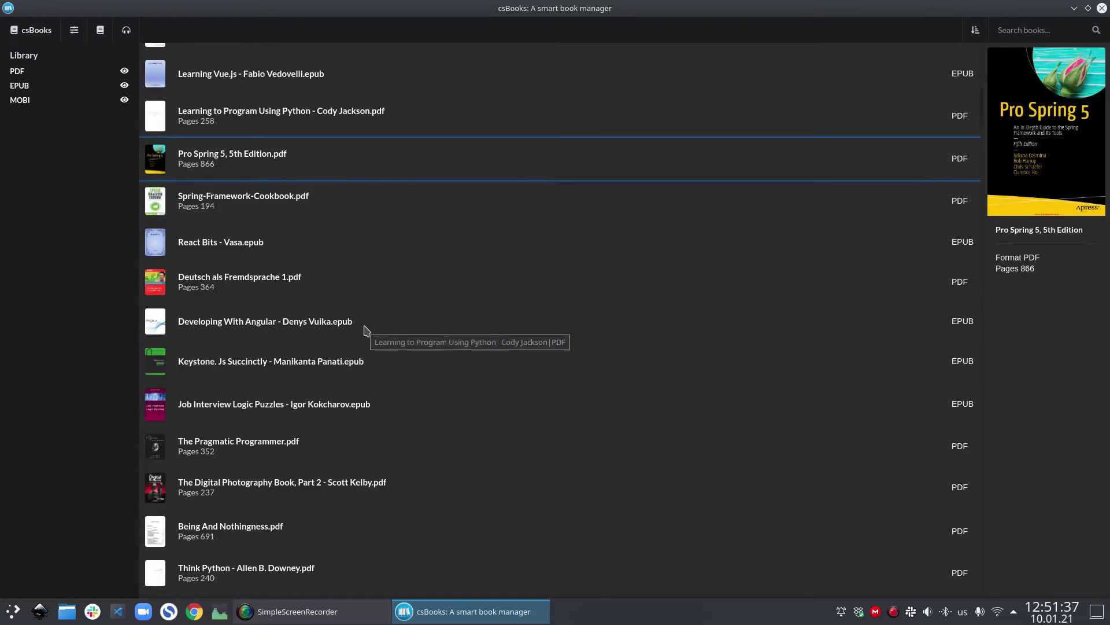
{"action": "scroll", "coordinate": [365, 328], "scroll_direction": "down", "scroll_amount": 10}
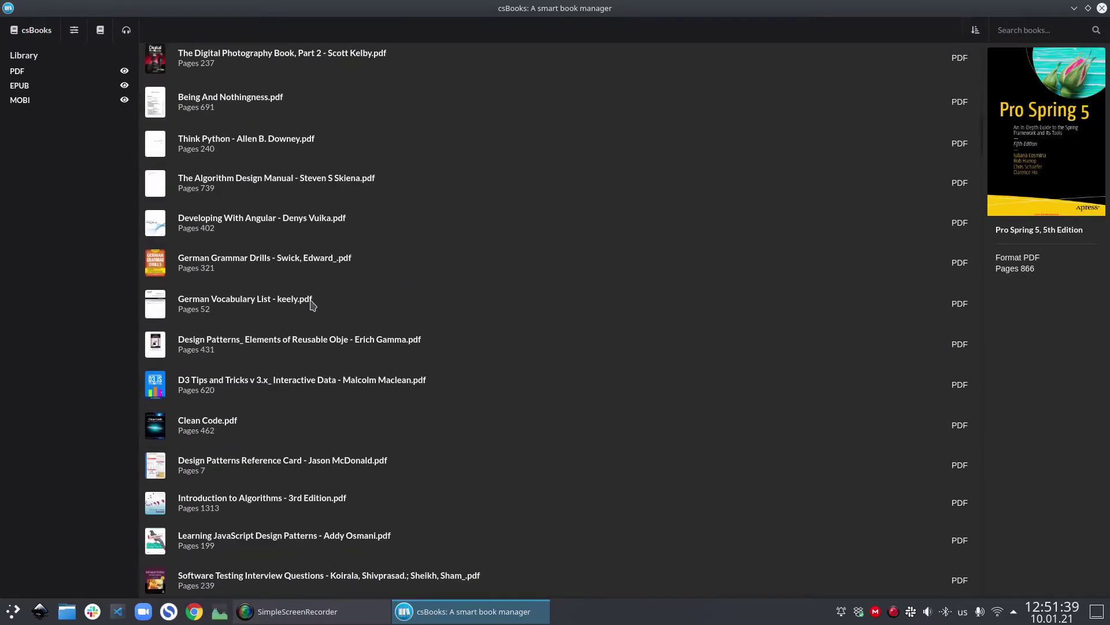
{"action": "scroll", "coordinate": [311, 305], "scroll_direction": "down", "scroll_amount": 6}
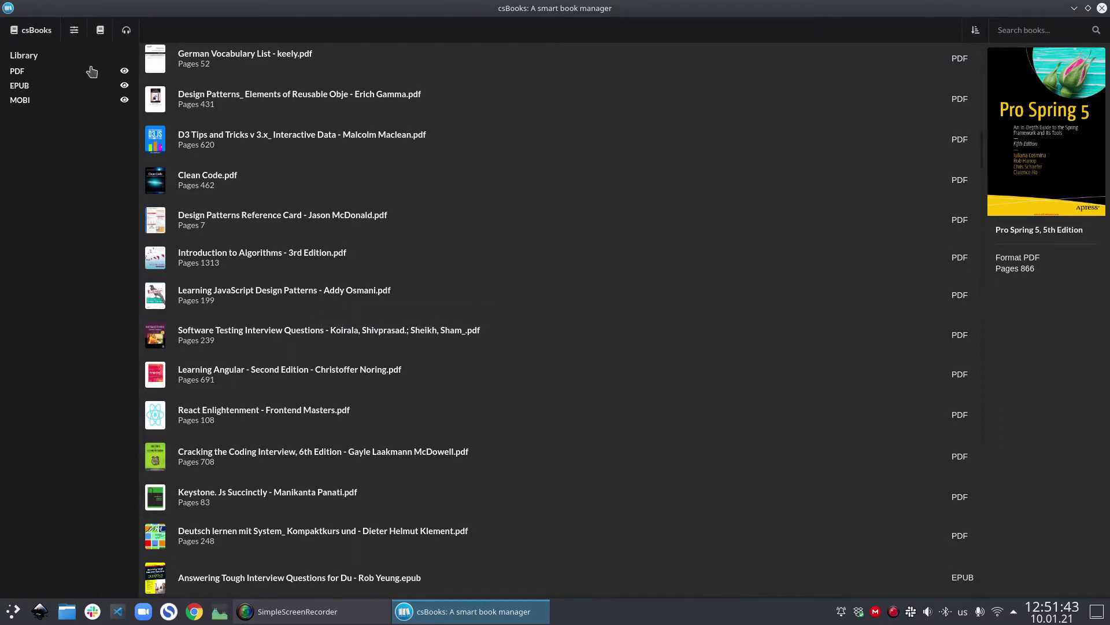
{"action": "left_click", "coordinate": [73, 31]}
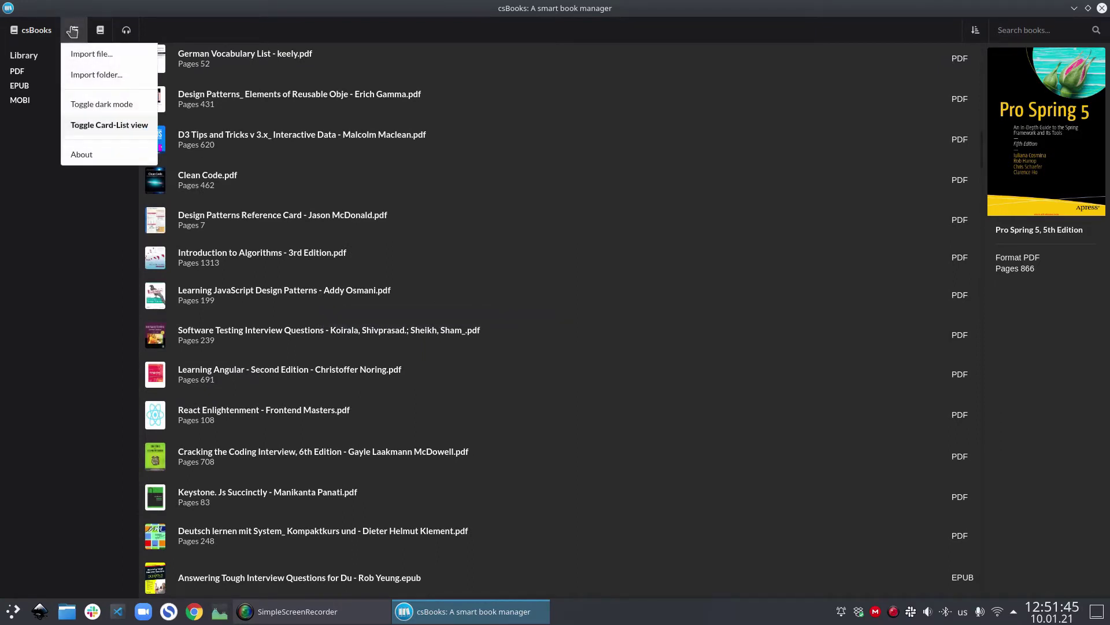
{"action": "left_click", "coordinate": [81, 154]}
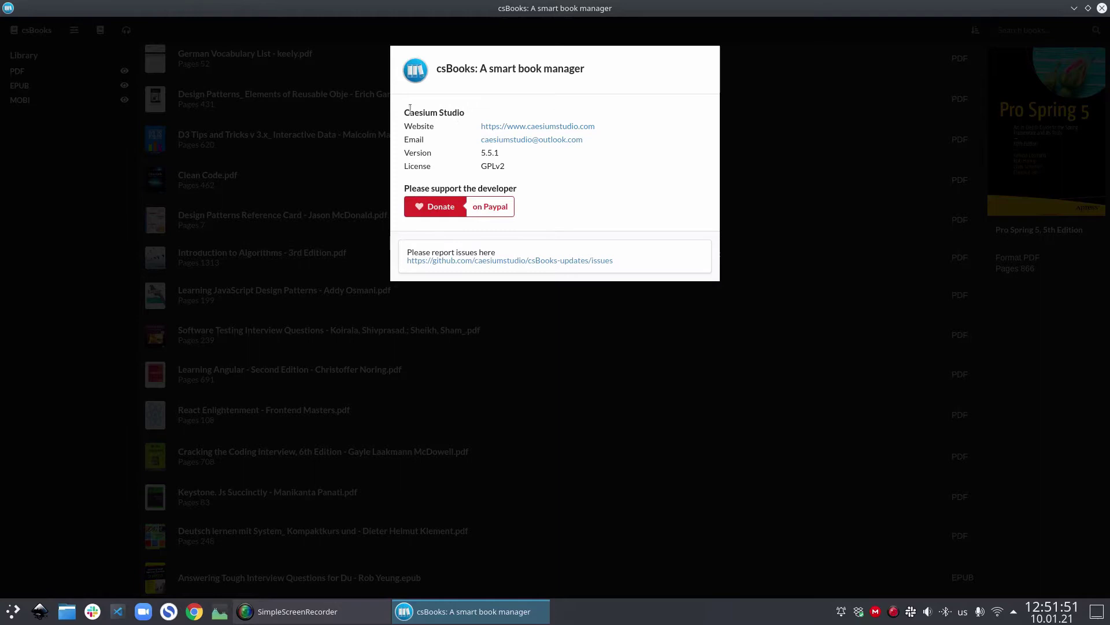
Select the developer name Caesium Studio and the GPLv2 licence, then close About.
{"action": "left_click_drag", "start_coordinate": [404, 112], "coordinate": [465, 112]}
{"action": "left_click", "coordinate": [470, 116]}
{"action": "left_click_drag", "start_coordinate": [476, 170], "coordinate": [500, 159]}
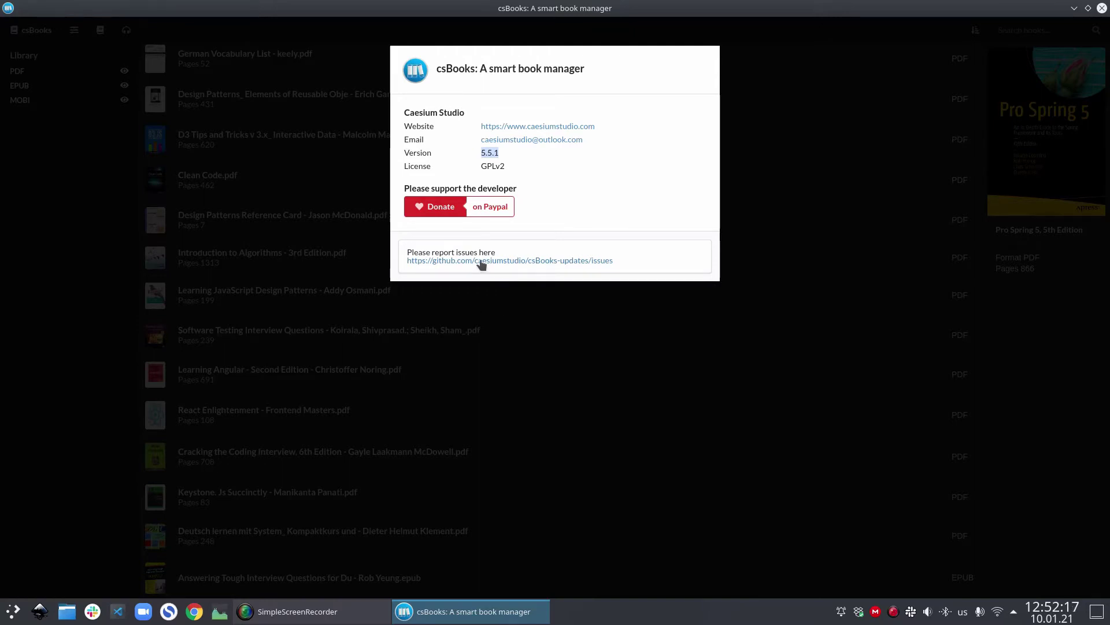
{"action": "left_click", "coordinate": [487, 356]}
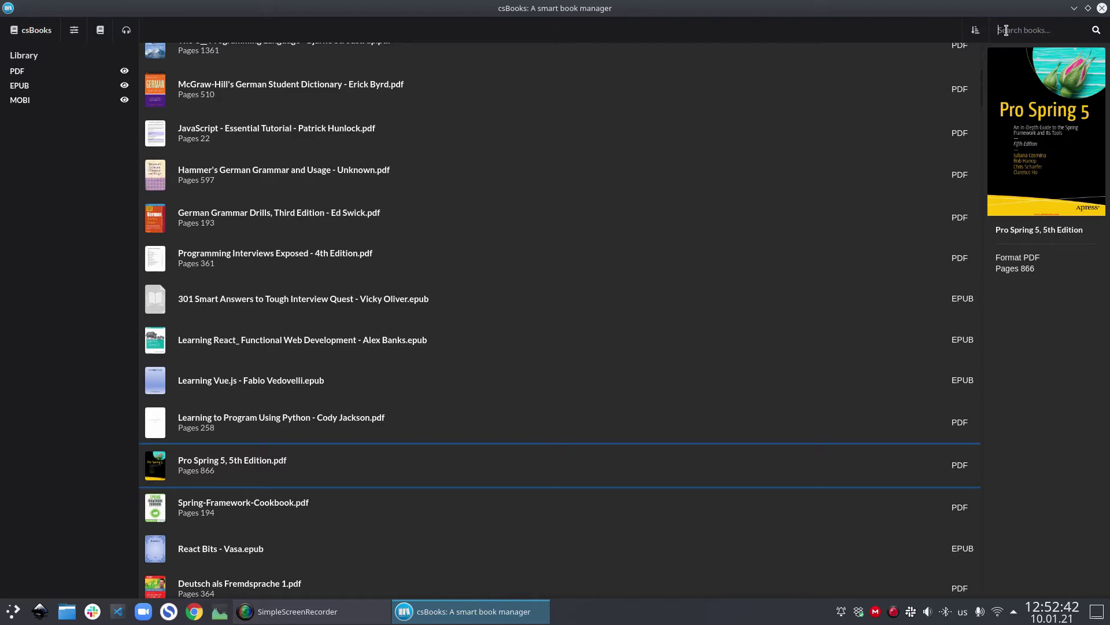
{"action": "type", "text": "java"}
{"action": "key", "text": "BackSpace"}
{"action": "key", "text": "BackSpace"}
{"action": "type", "text": "java"}
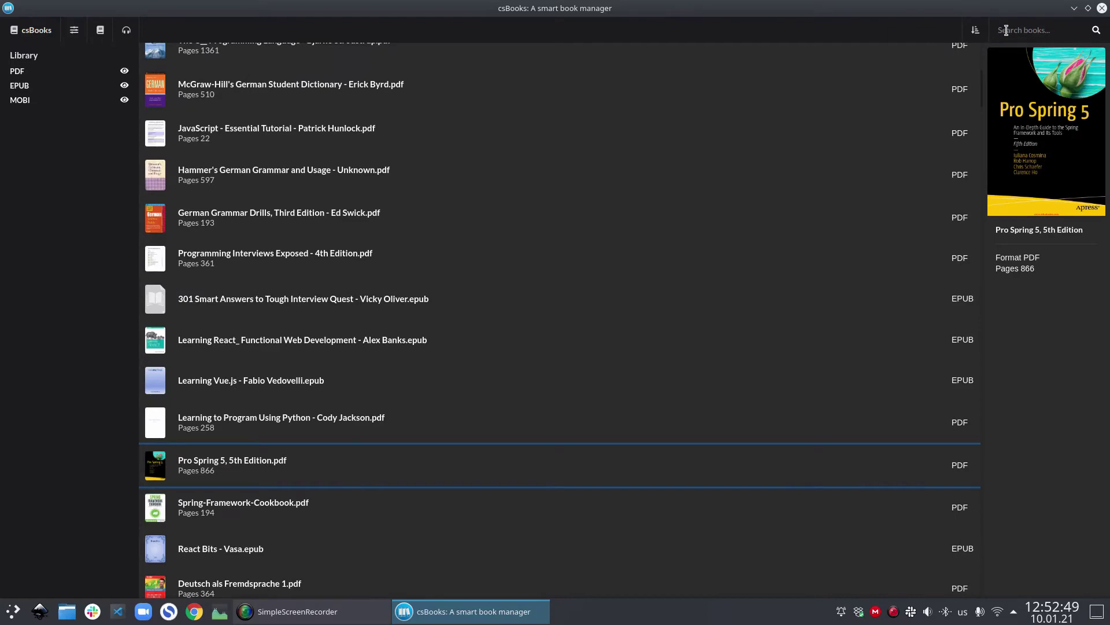
{"action": "type", "text": "java"}
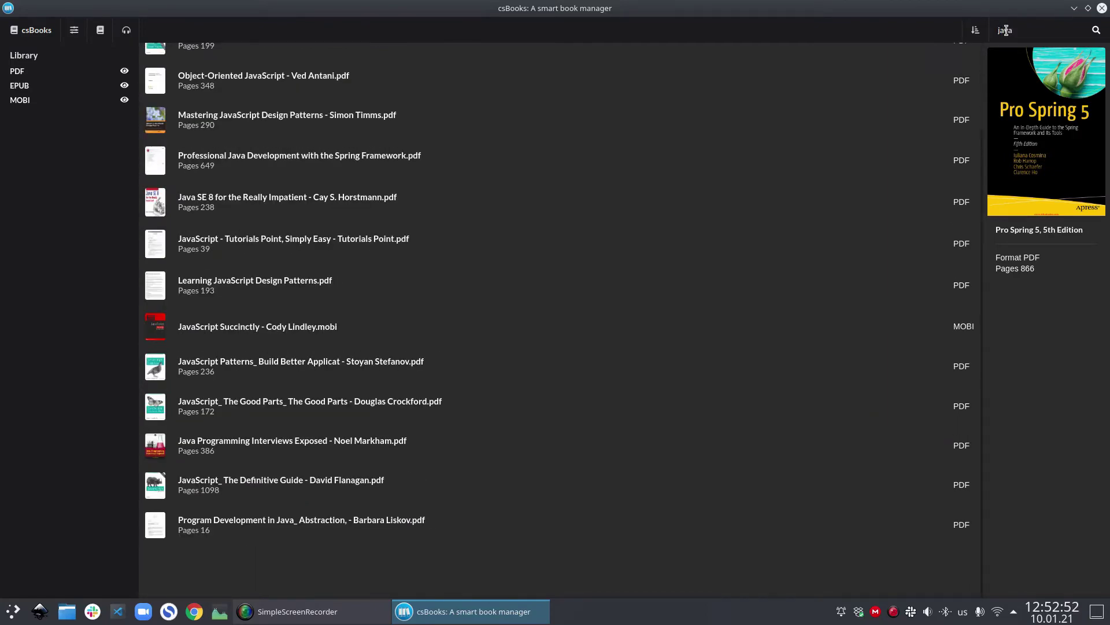
{"action": "type", "text": "scrip"}
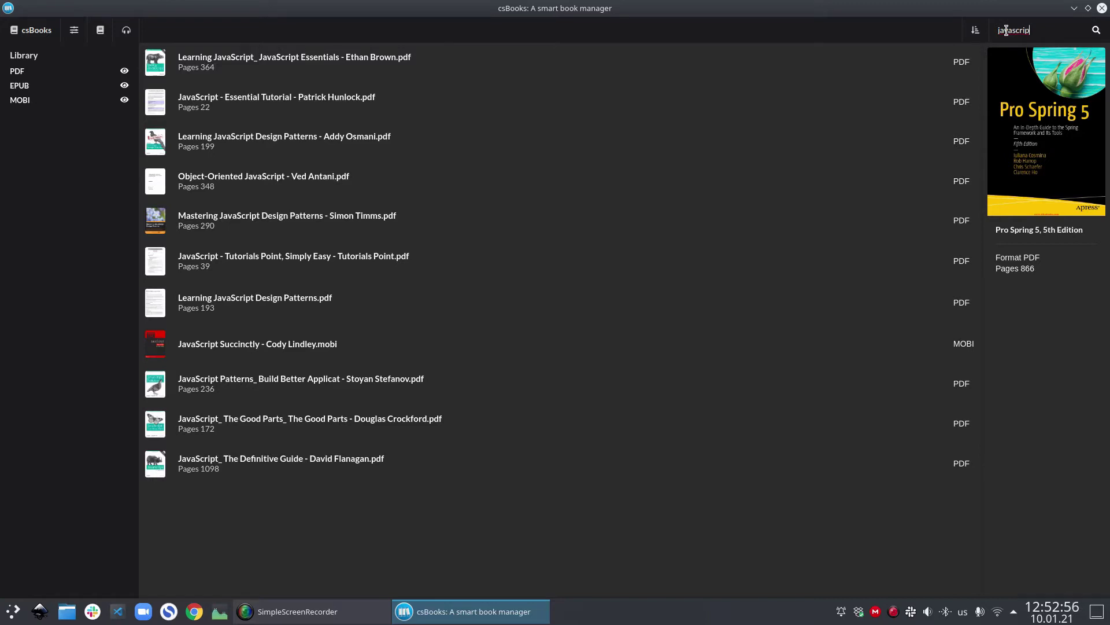
{"action": "key", "text": "ctrl+a"}
{"action": "key", "text": "BackSpace"}
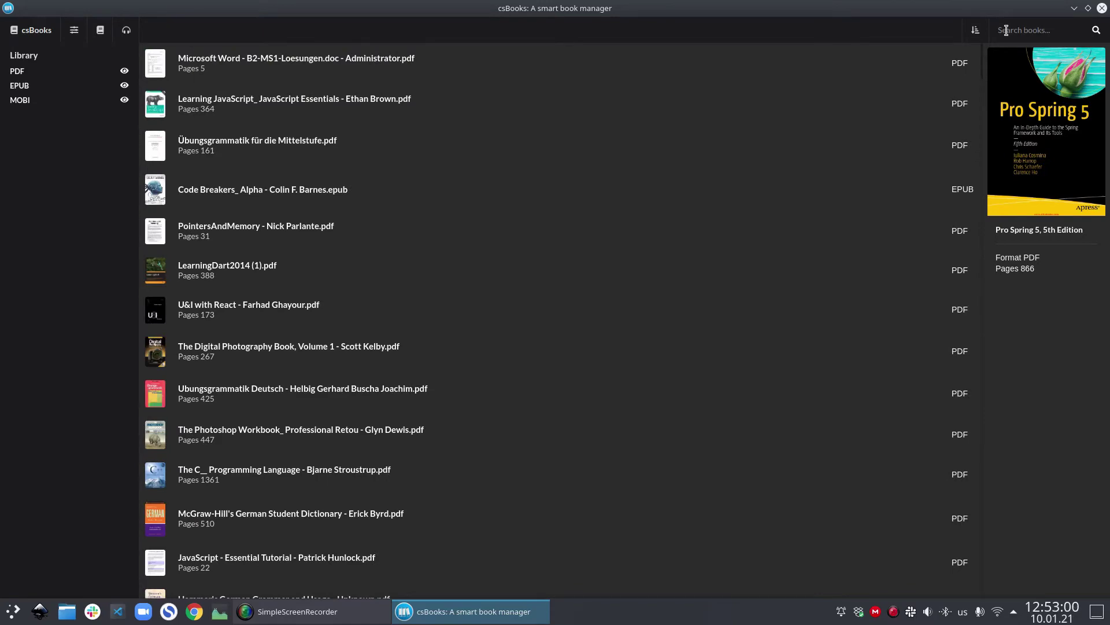
{"action": "type", "text": "code"}
{"action": "key", "text": "ctrl+a"}
{"action": "key", "text": "BackSpace"}
View details for Code Breakers Alpha and the Microsoft Word PDF.
{"action": "left_click", "coordinate": [974, 33]}
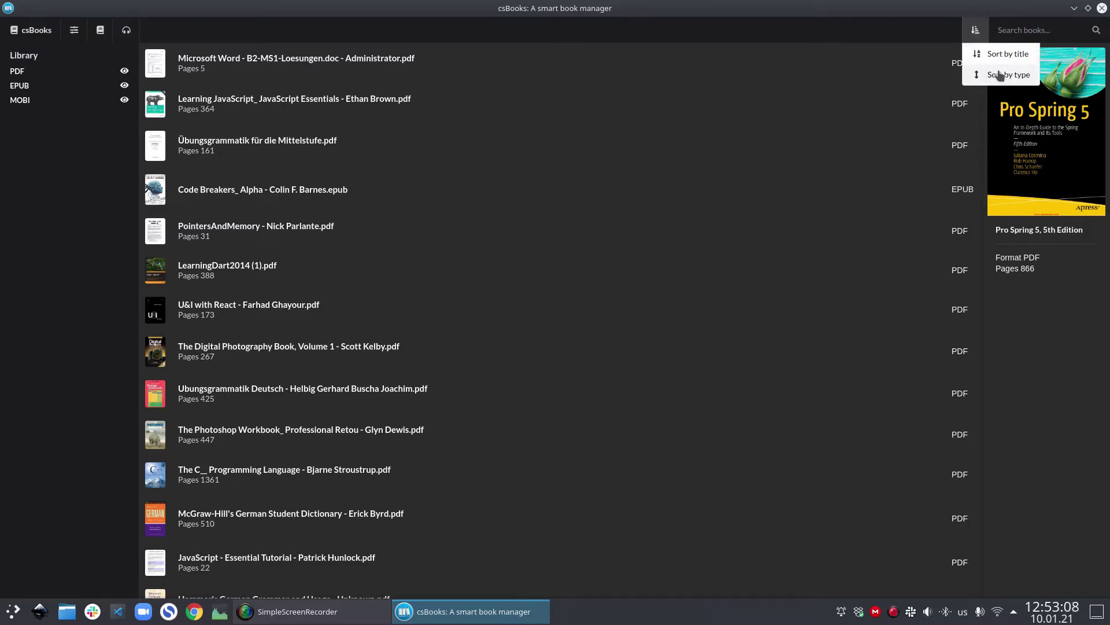
{"action": "left_click", "coordinate": [743, 203]}
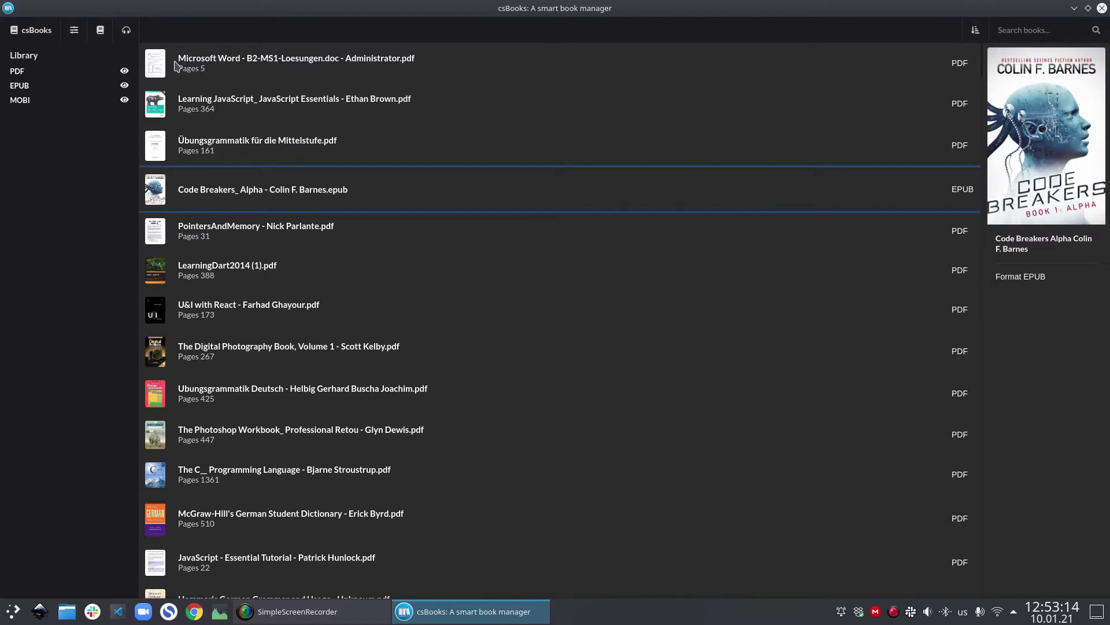
{"action": "left_click", "coordinate": [190, 76]}
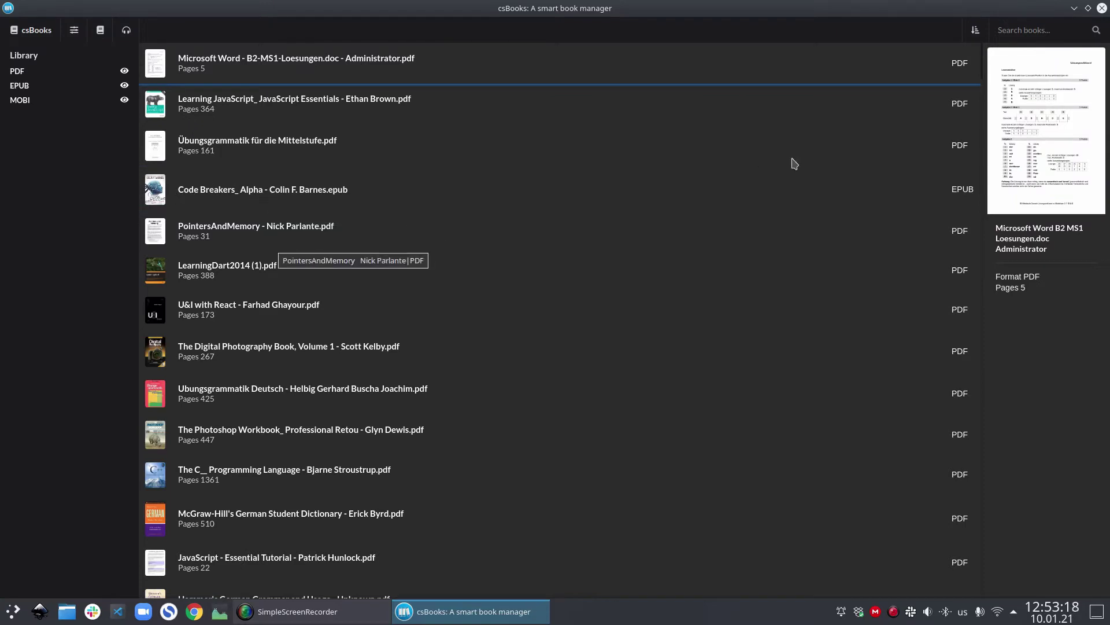
Sort the library alphabetically by title, then by file type.
{"action": "left_click", "coordinate": [972, 32]}
{"action": "left_click", "coordinate": [986, 74]}
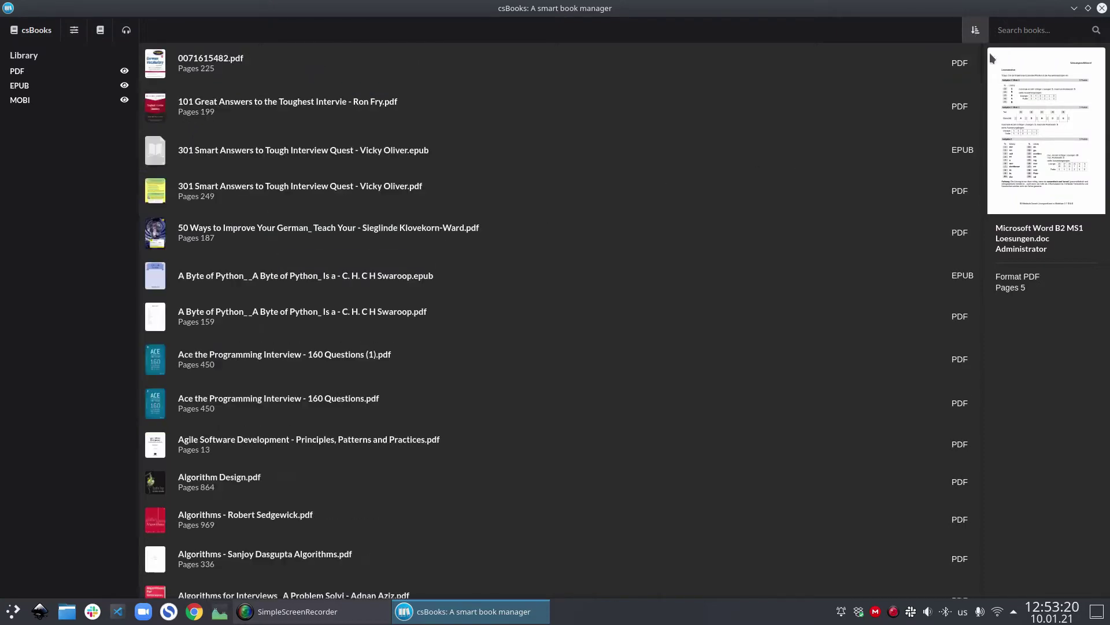
{"action": "left_click", "coordinate": [976, 30]}
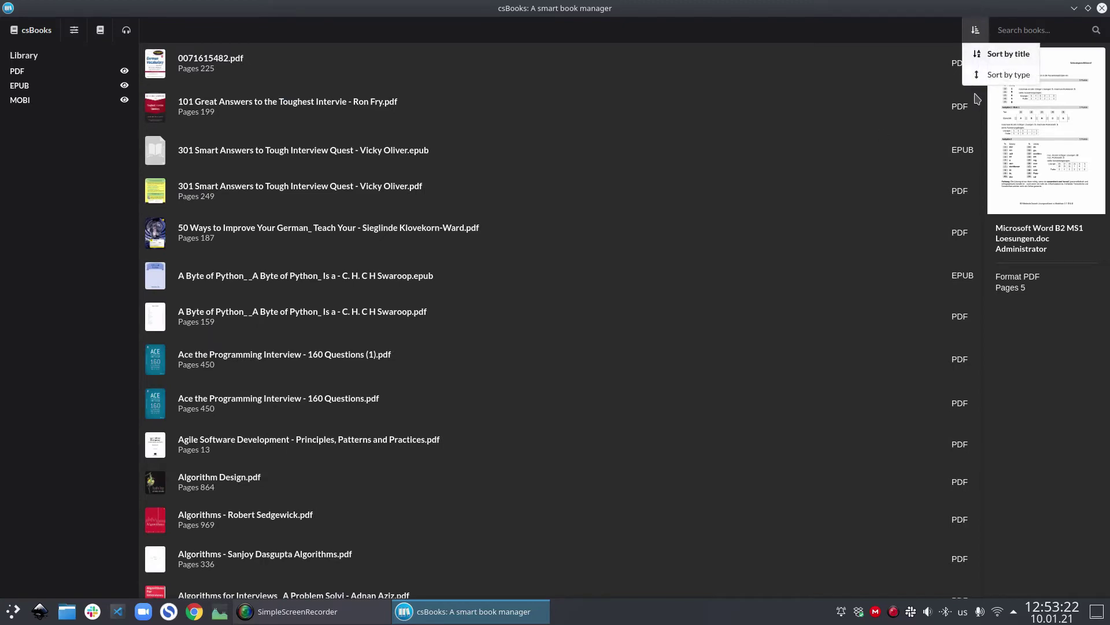
{"action": "left_click", "coordinate": [1003, 75]}
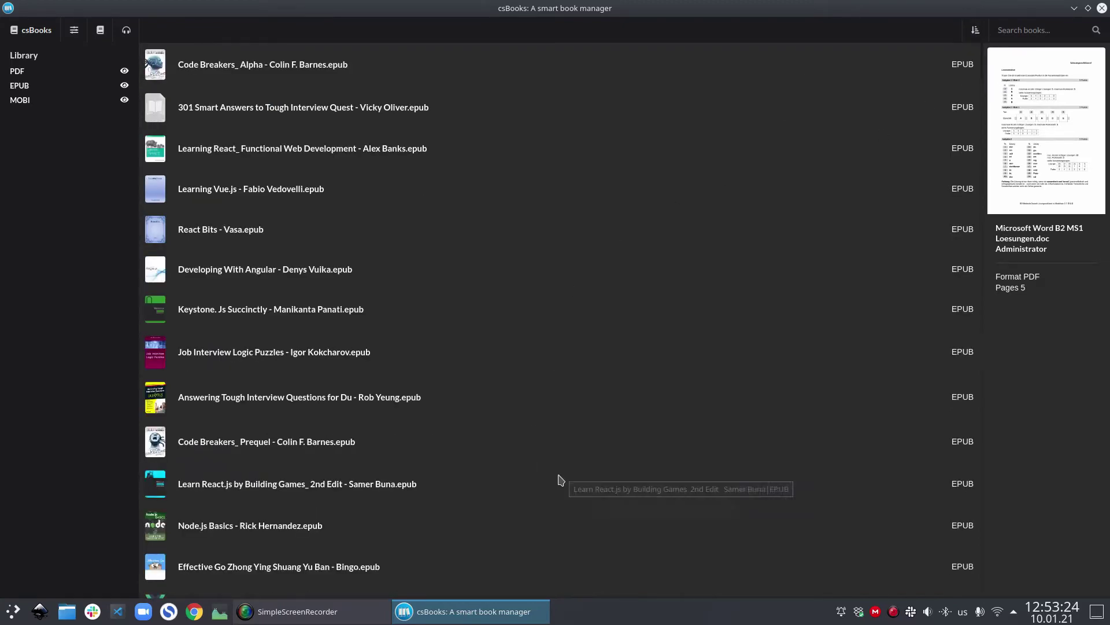
Scroll the type-sorted list and preview The Dark Forest, then Go Bootcamp's cover.
{"action": "scroll", "coordinate": [553, 448], "scroll_direction": "down", "scroll_amount": 3}
{"action": "scroll", "coordinate": [554, 449], "scroll_direction": "down", "scroll_amount": 1}
{"action": "left_click", "coordinate": [553, 446]}
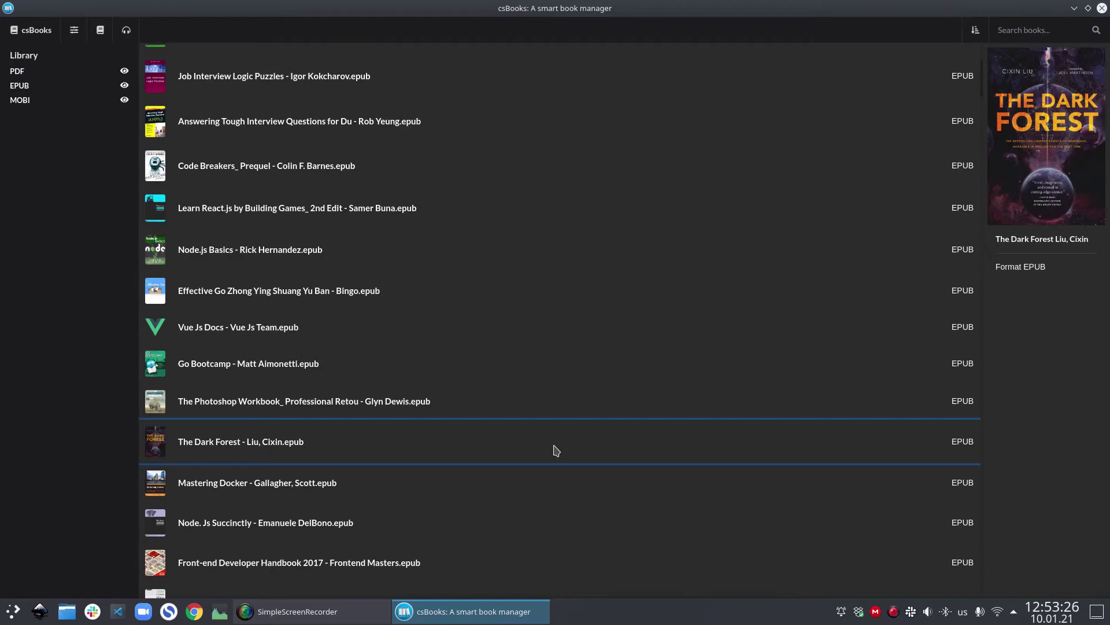
{"action": "left_click", "coordinate": [509, 353]}
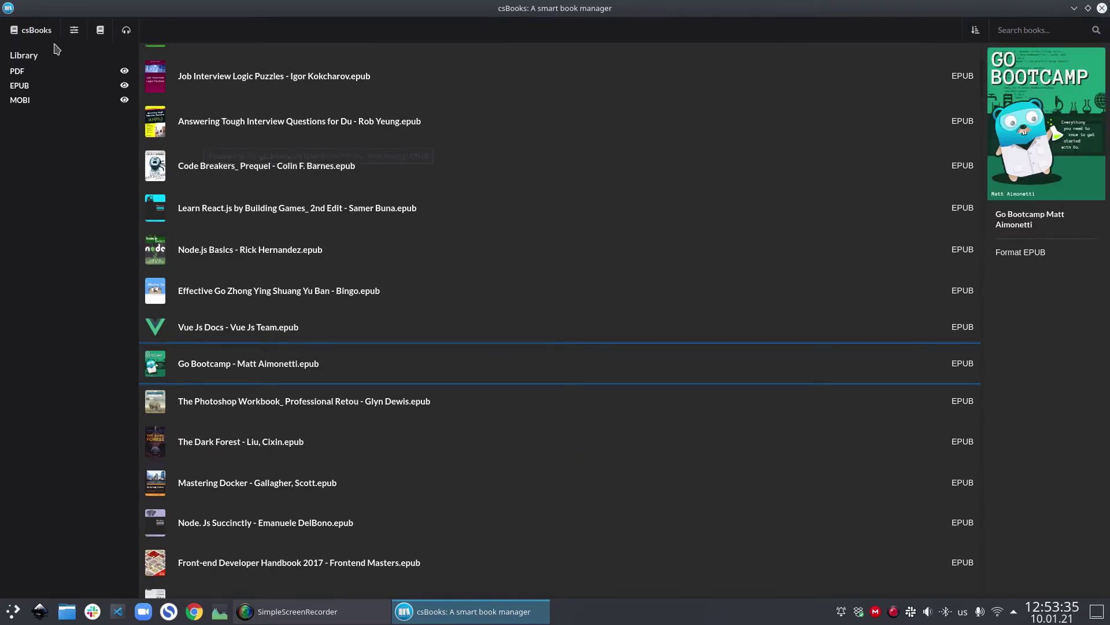
{"action": "left_click", "coordinate": [72, 32]}
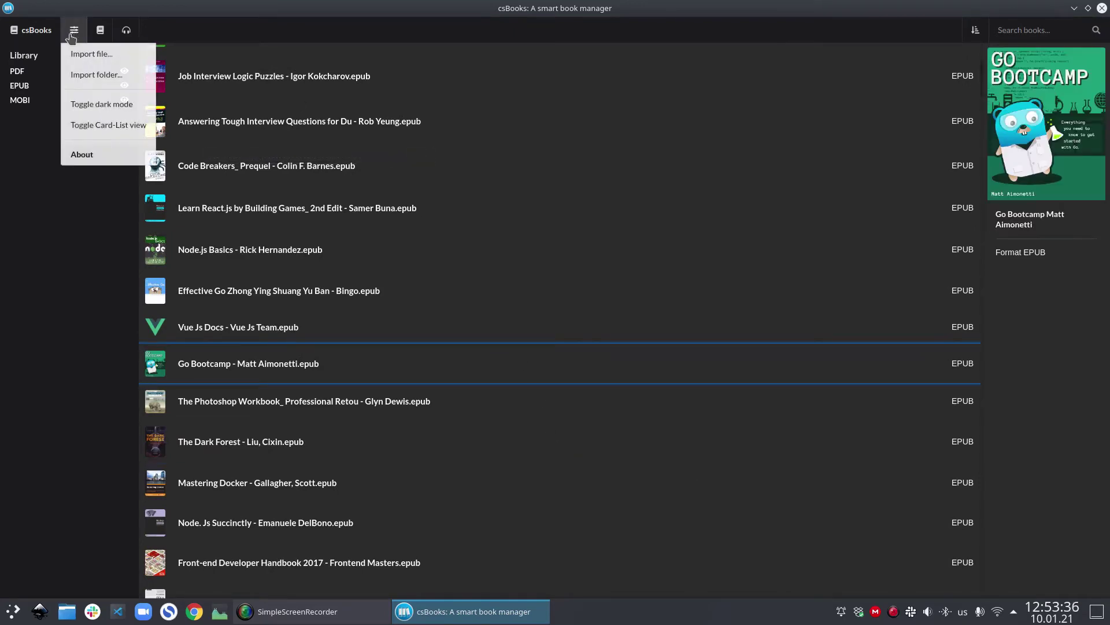
Toggle the library from list view back to a grid of book cover cards.
{"action": "left_click", "coordinate": [102, 126]}
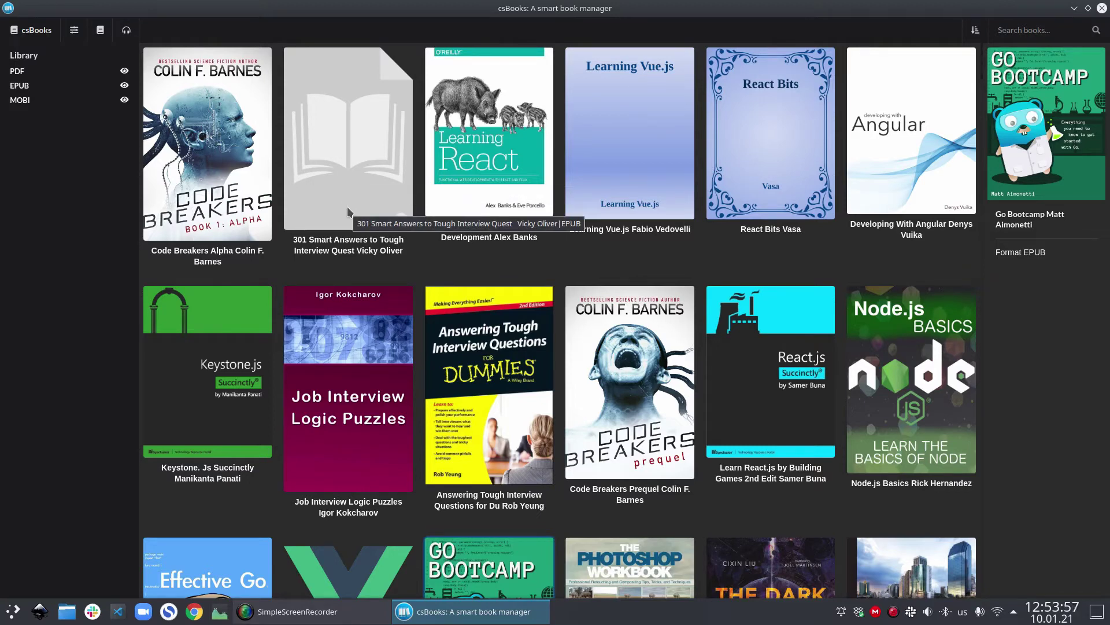
Open Code Breakers: Alpha and jump to Chapter 5 through its table of contents.
{"action": "double_click", "coordinate": [203, 169]}
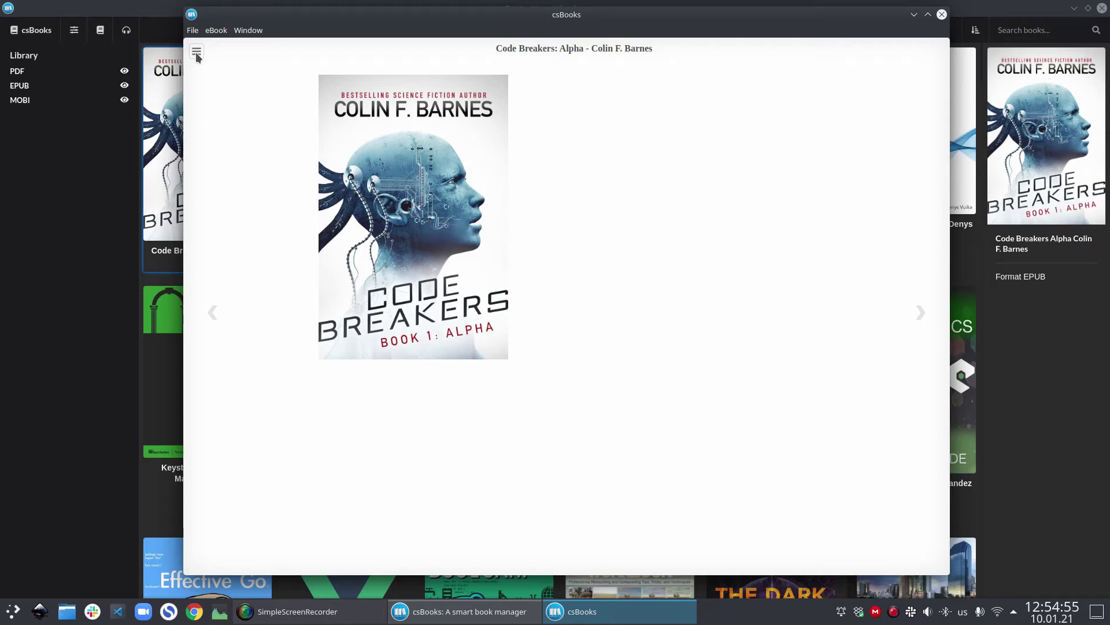
{"action": "left_click", "coordinate": [197, 52]}
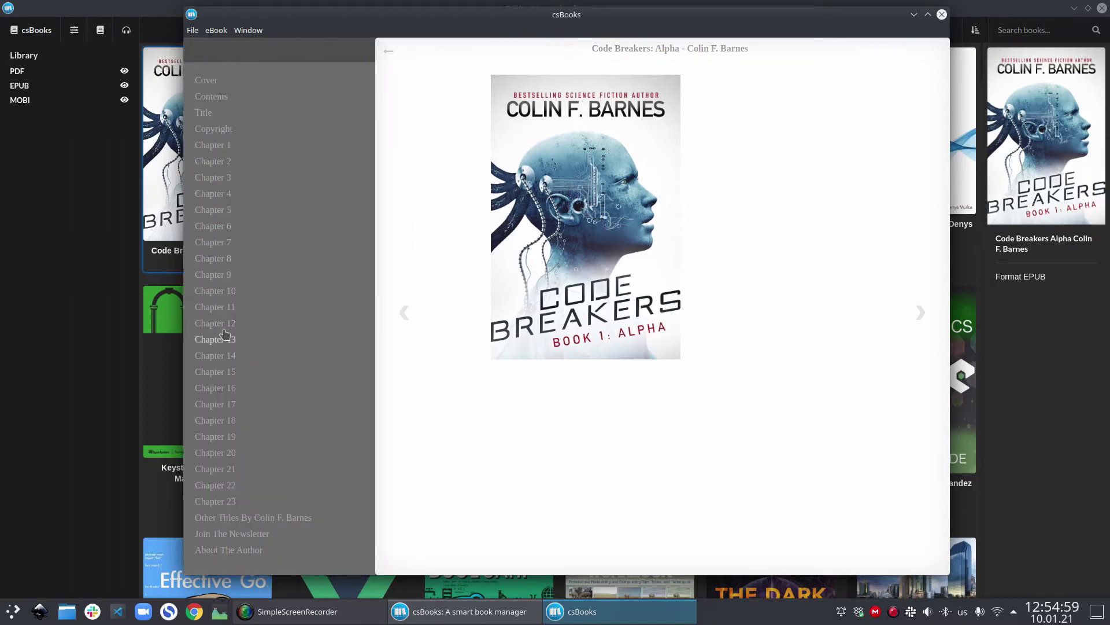
{"action": "left_click", "coordinate": [220, 212]}
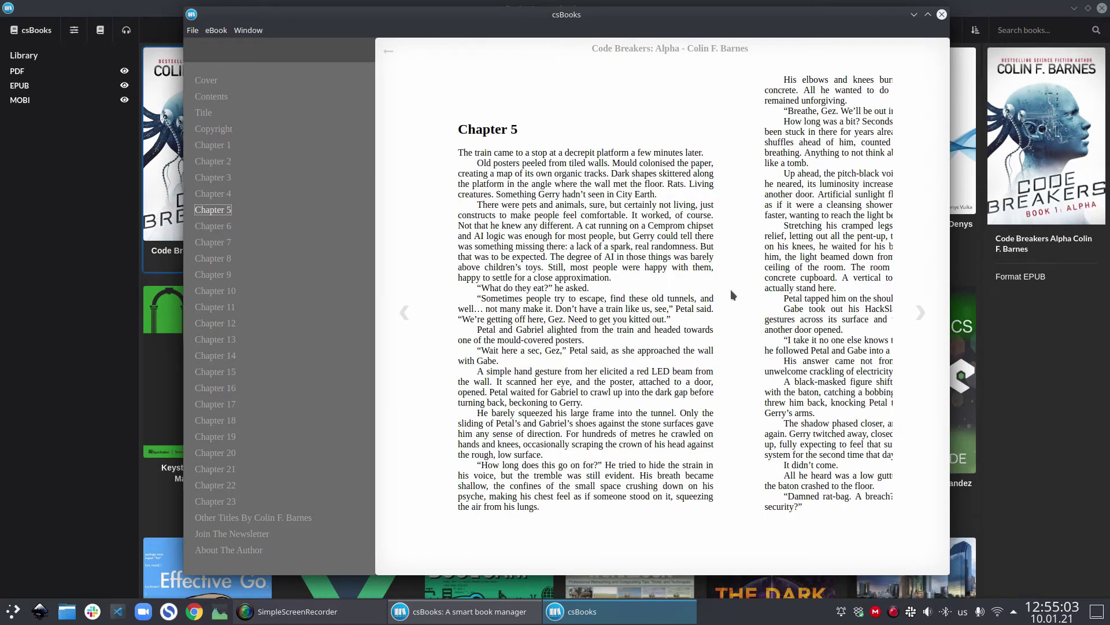
{"action": "left_click", "coordinate": [386, 52]}
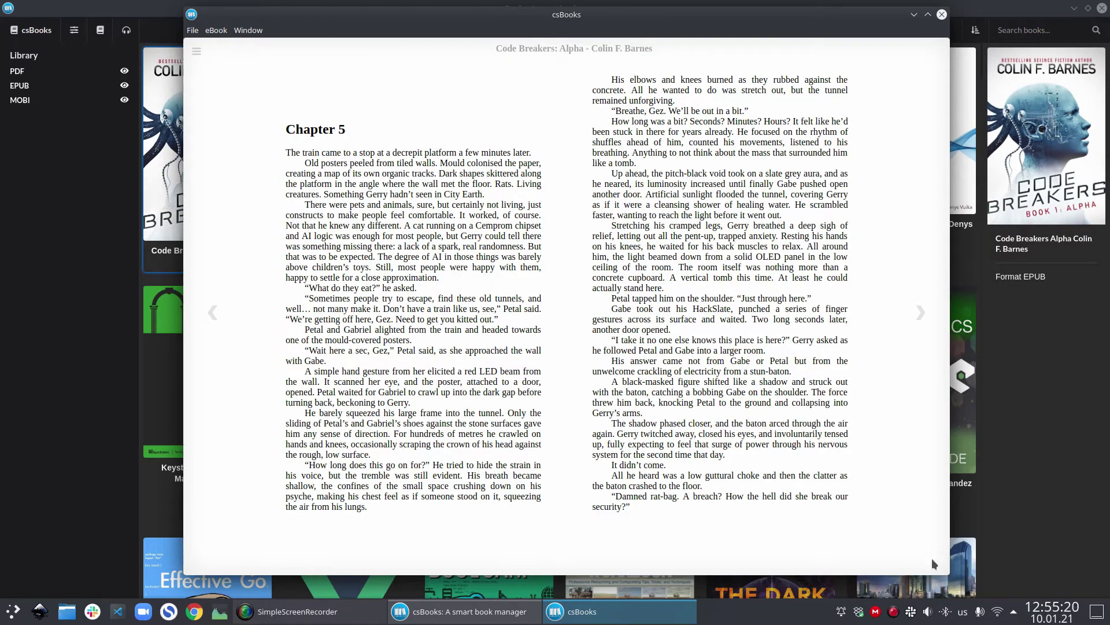
Shrink the reader window, move it right and down, then widen it.
{"action": "left_click_drag", "start_coordinate": [950, 575], "coordinate": [772, 536]}
{"action": "left_click_drag", "start_coordinate": [508, 21], "coordinate": [603, 30]}
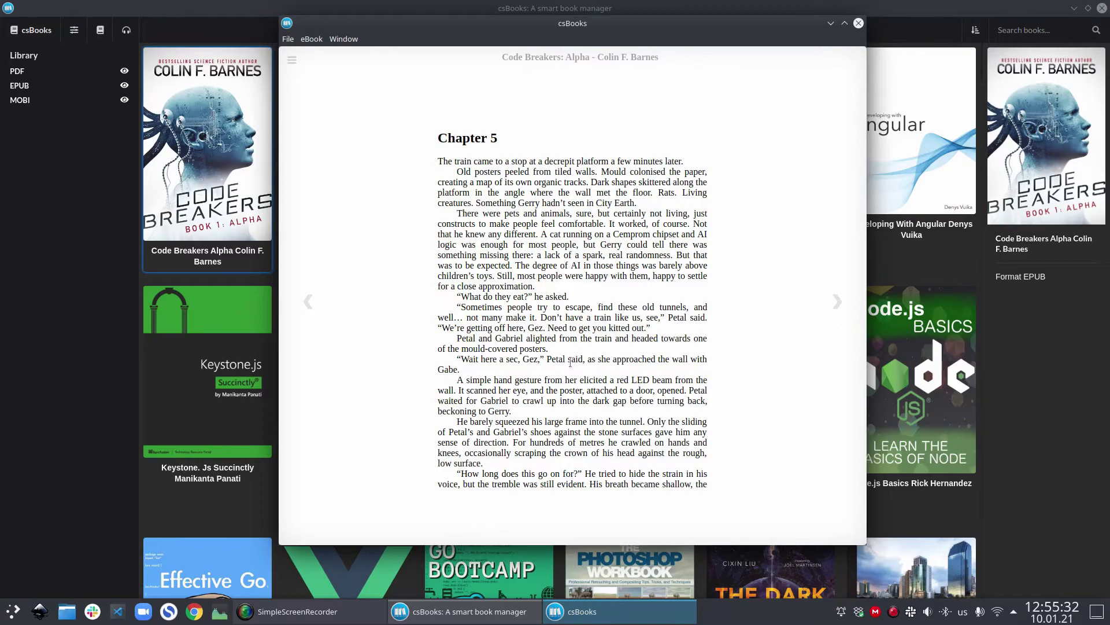
{"action": "left_click_drag", "start_coordinate": [866, 544], "coordinate": [985, 552]}
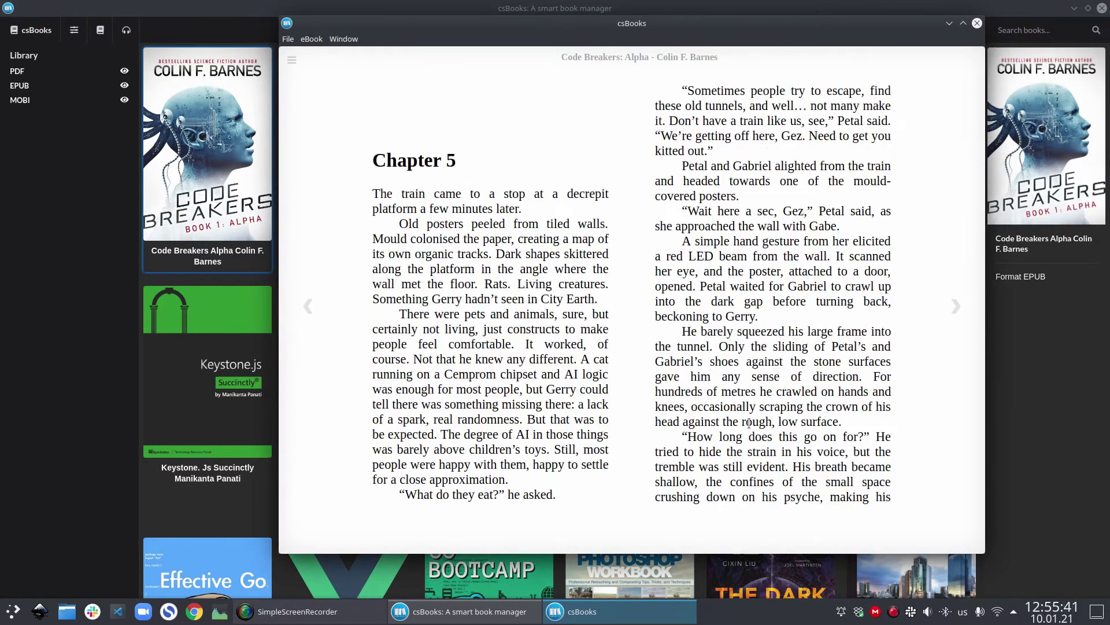
Decrease the book's font size and turn on night mode.
{"action": "left_click", "coordinate": [311, 39]}
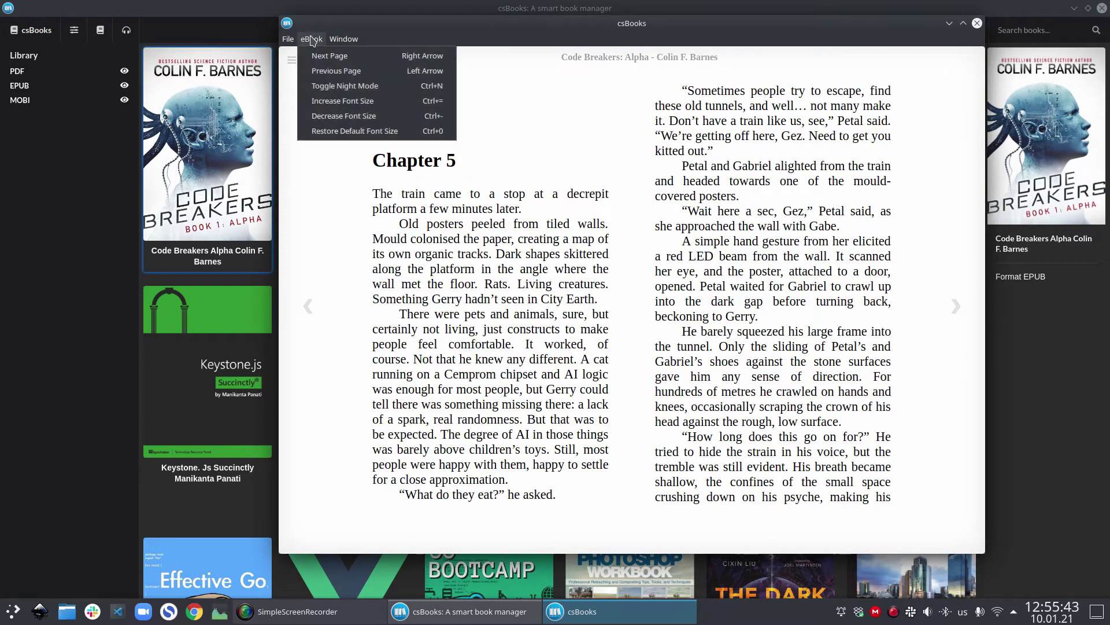
{"action": "left_click", "coordinate": [354, 119]}
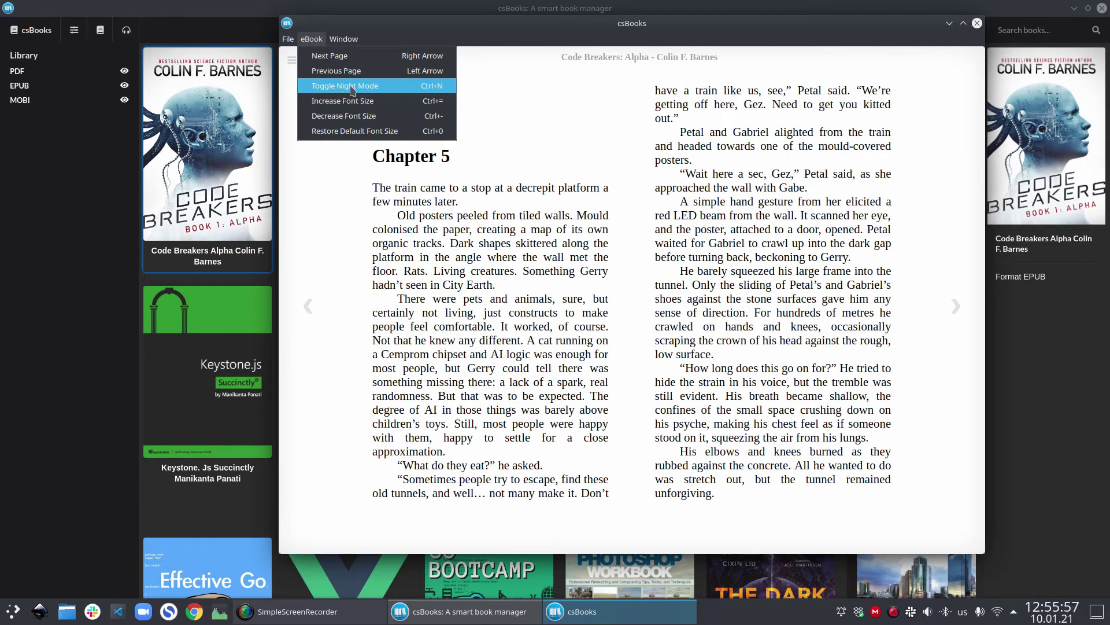
{"action": "left_click", "coordinate": [345, 87]}
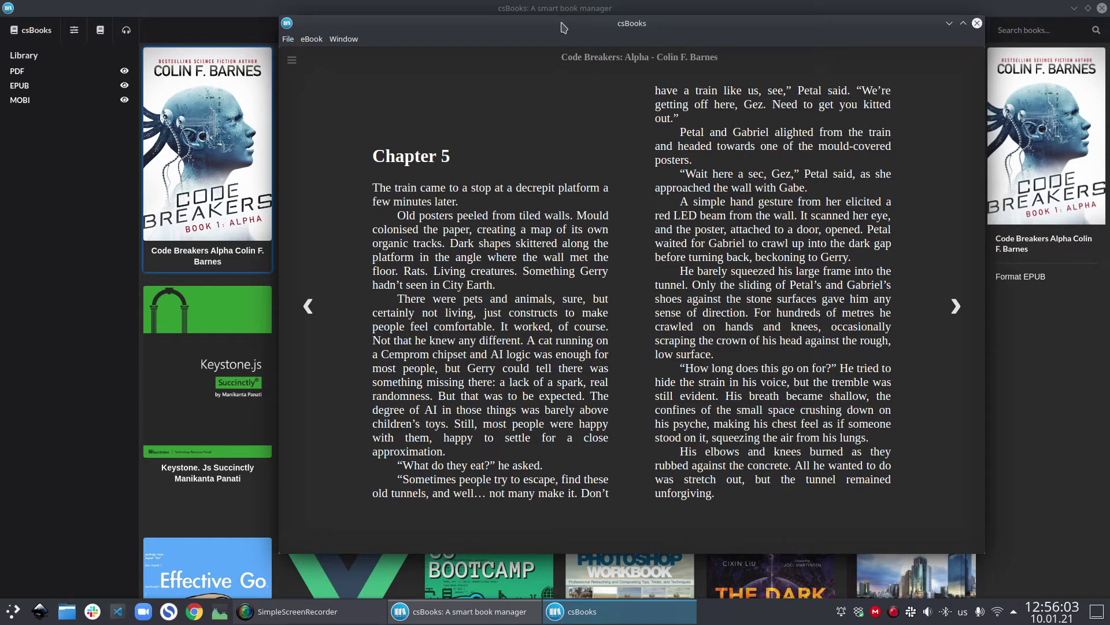
Maximize the reader window to fill the screen.
{"action": "double_click", "coordinate": [564, 27]}
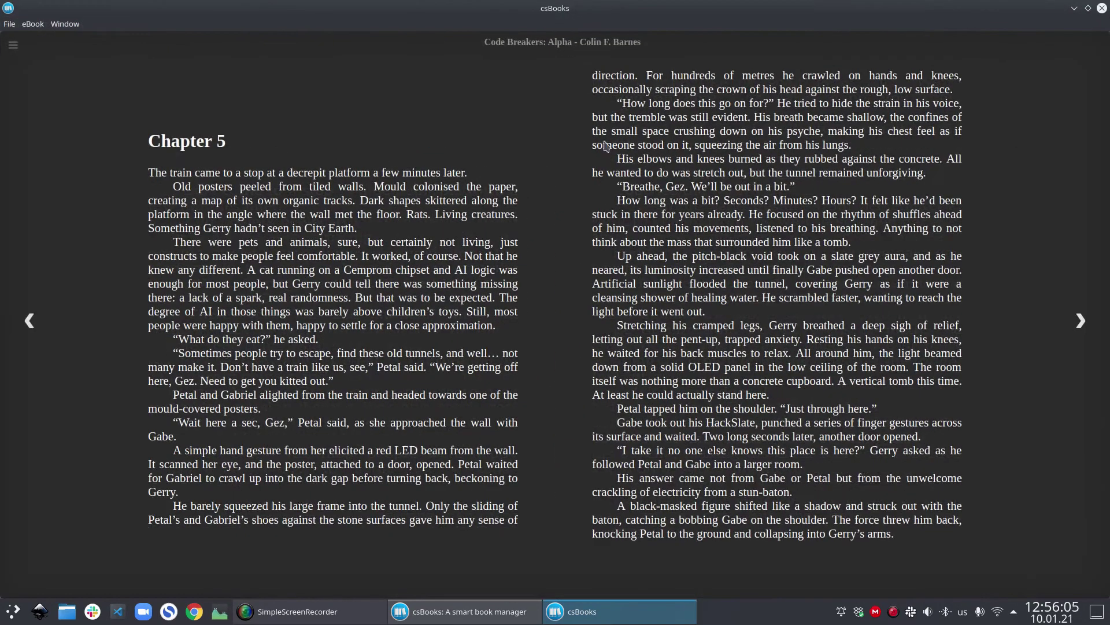
{"action": "left_click", "coordinate": [41, 27]}
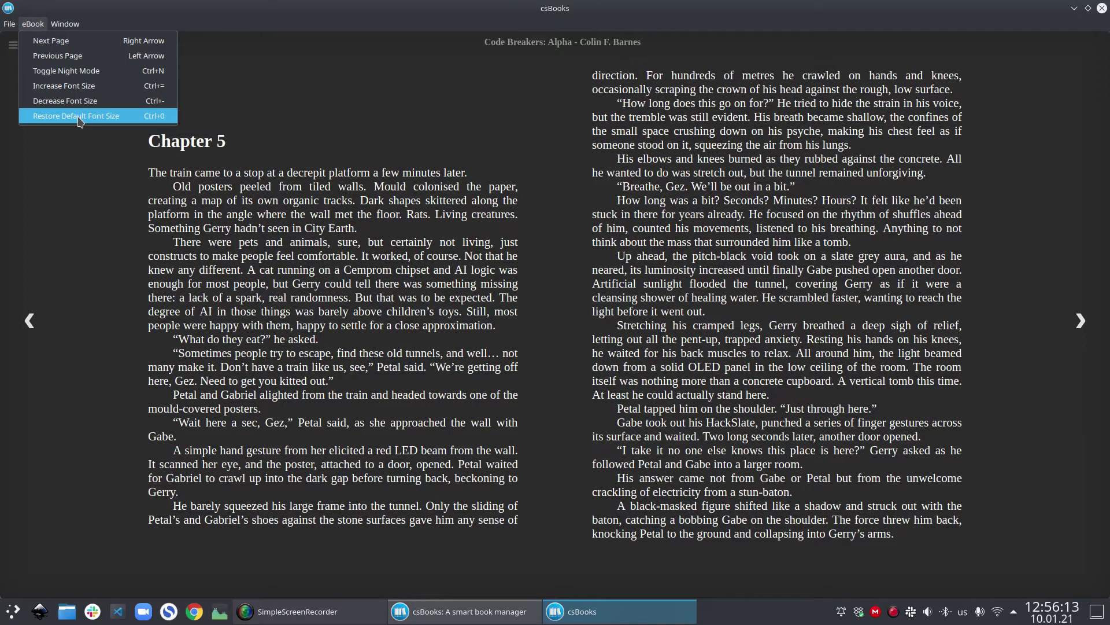
{"action": "mouse_move", "coordinate": [72, 26]}
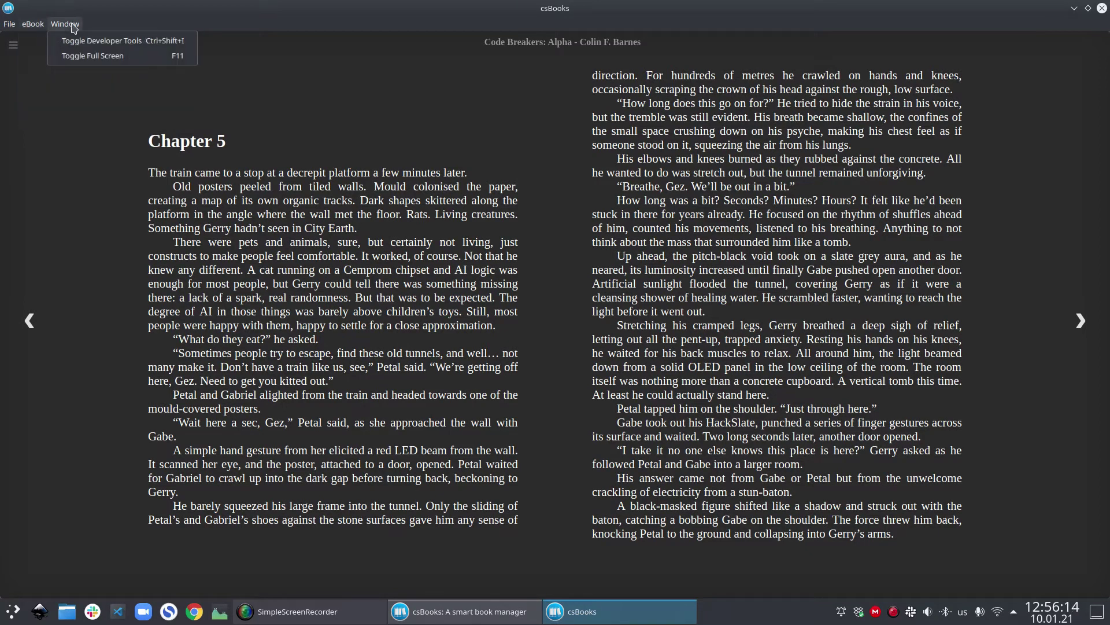
Go full screen and page through the rest of Chapter 5, then exit full screen.
{"action": "left_click", "coordinate": [95, 56]}
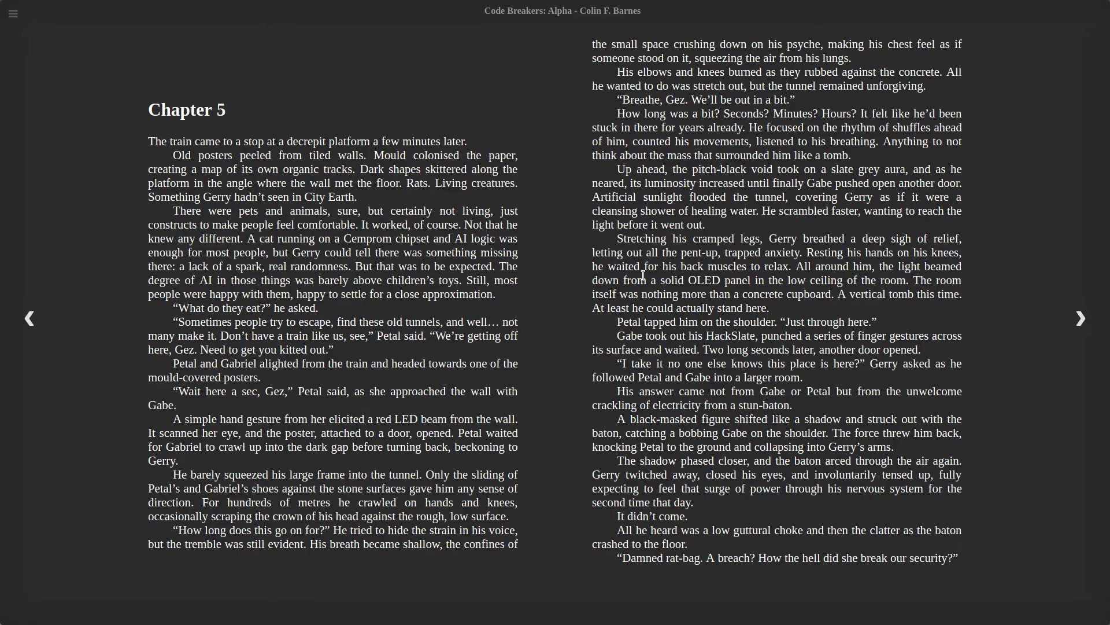
{"action": "key", "text": "Right"}
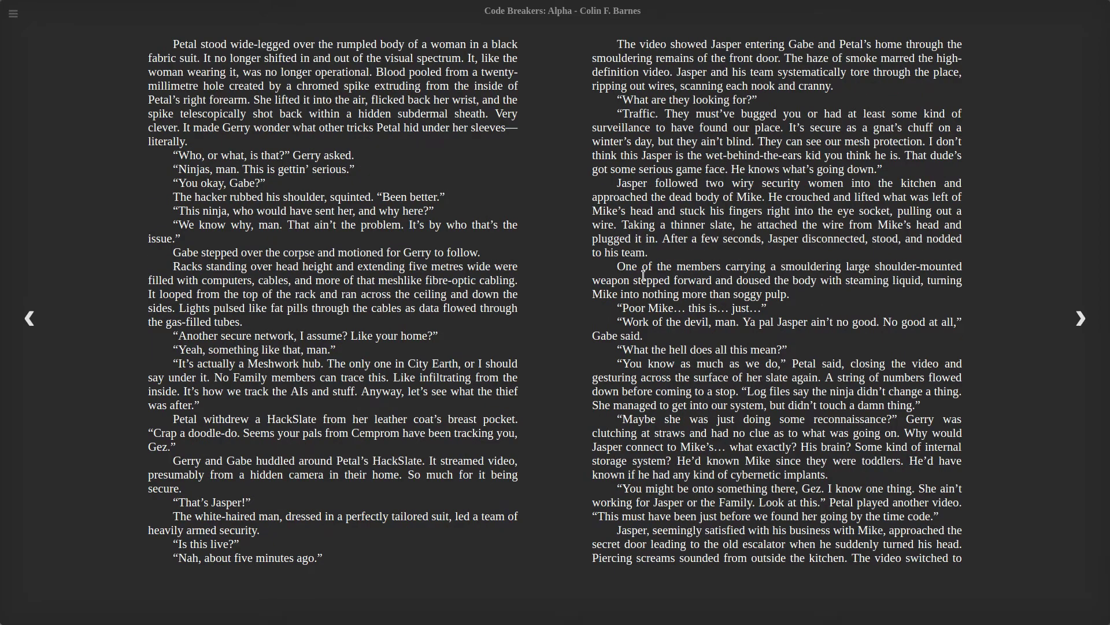
{"action": "key", "text": "Right"}
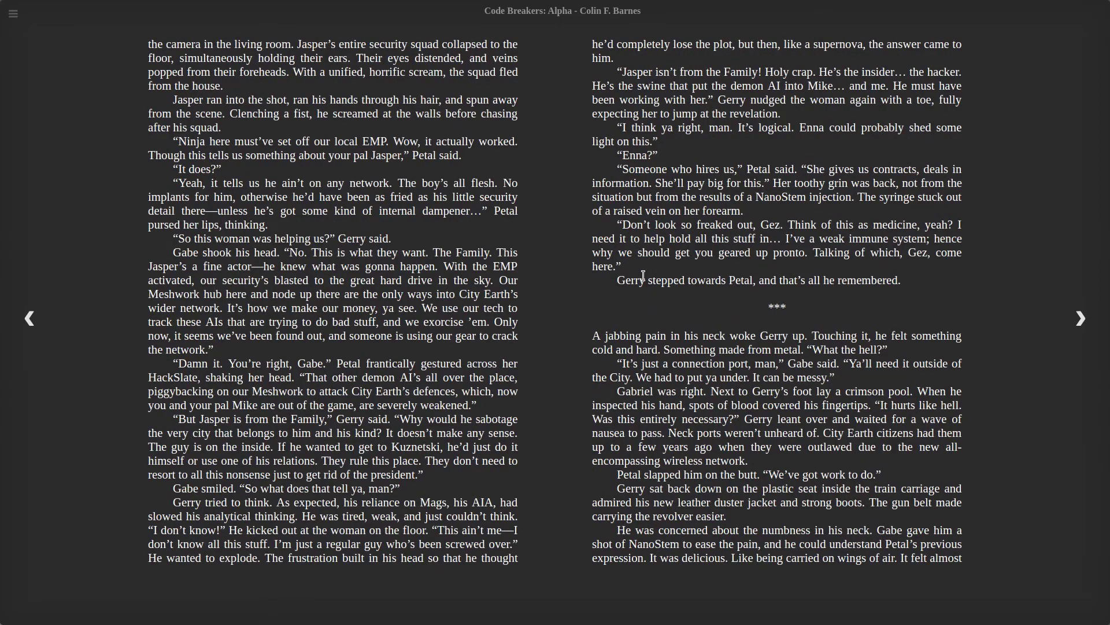
{"action": "key", "text": "Right"}
{"action": "key", "text": "Right"}
{"action": "key", "text": "Right"}
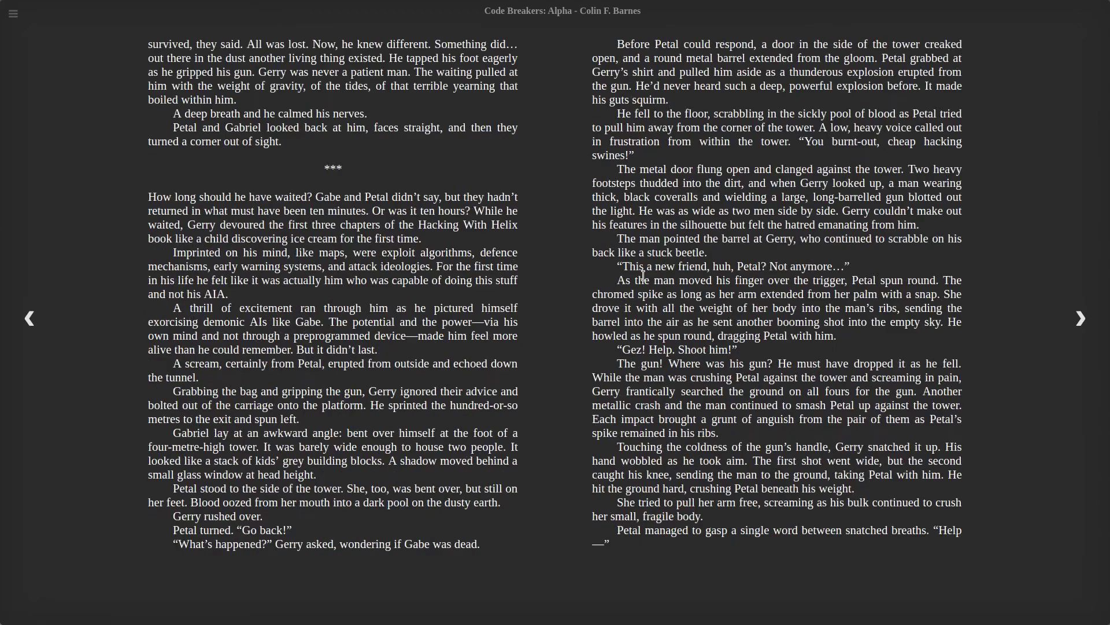
{"action": "key", "text": "Left"}
{"action": "key", "text": "Left"}
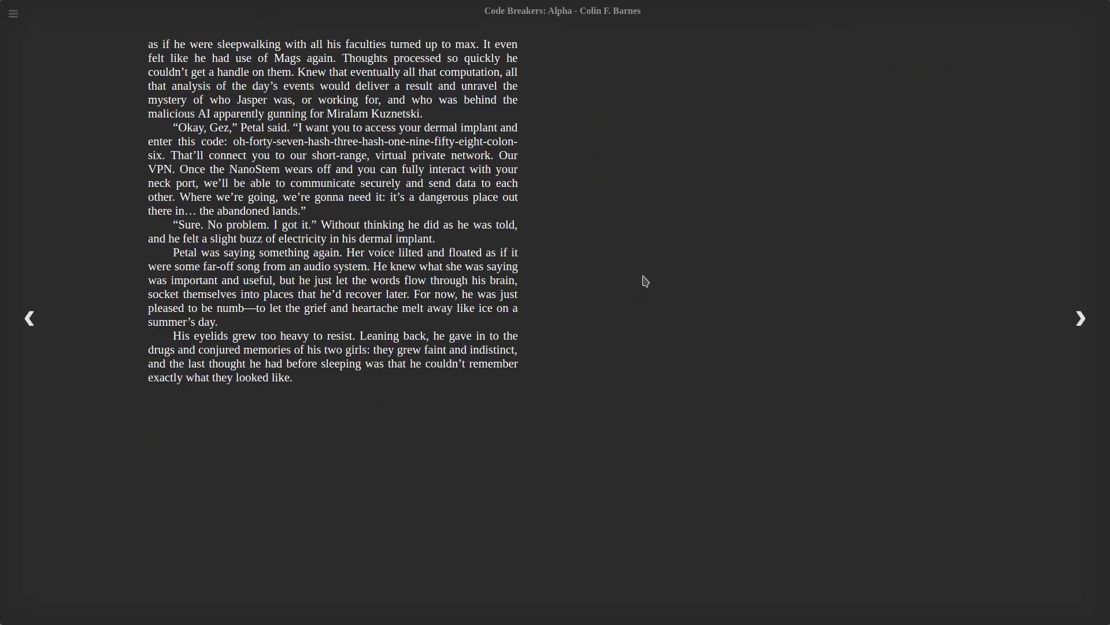
{"action": "key", "text": "F11"}
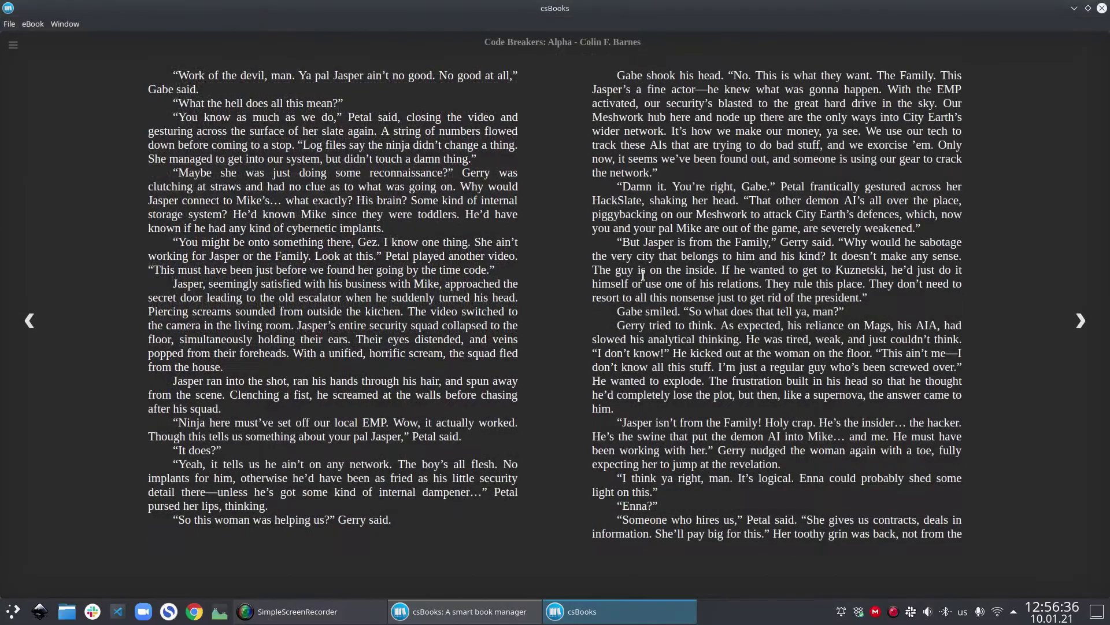
Restore the reader to a smaller window, turn one more spread, and close it.
{"action": "double_click", "coordinate": [606, 8]}
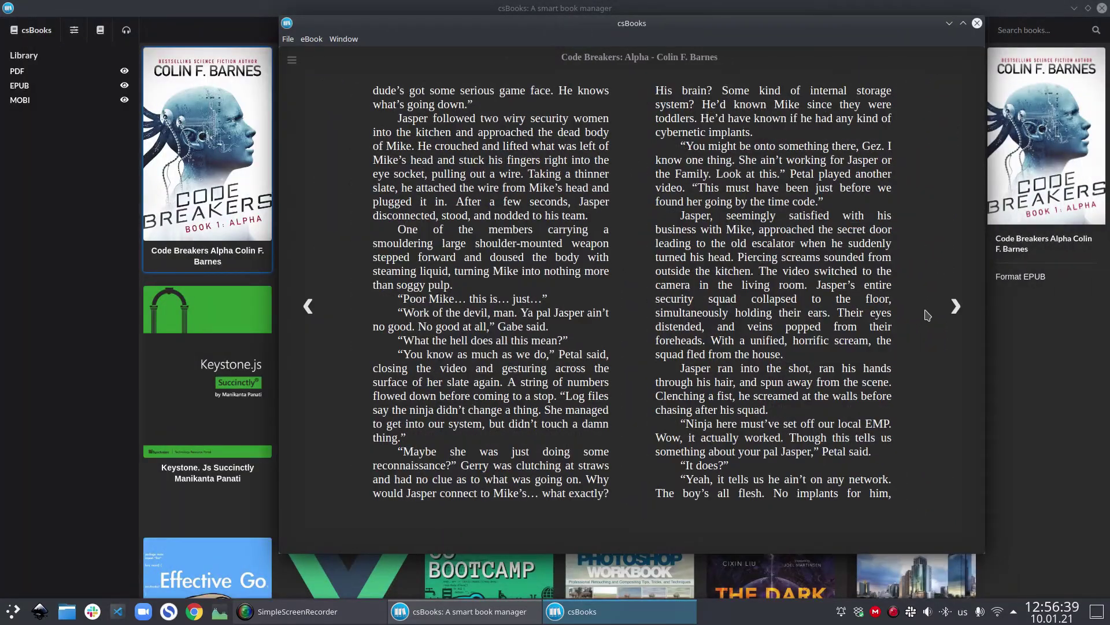
{"action": "left_click", "coordinate": [955, 306]}
{"action": "left_click", "coordinate": [977, 24]}
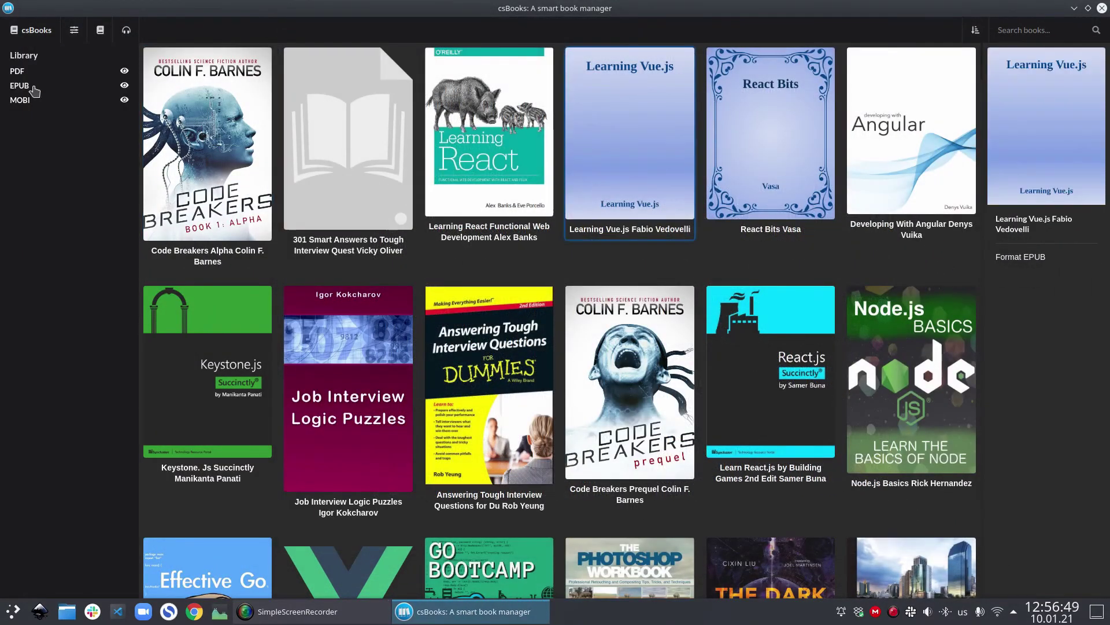
Filter the library to MOBI books only and open JavaScript Succinctly.
{"action": "left_click", "coordinate": [33, 86]}
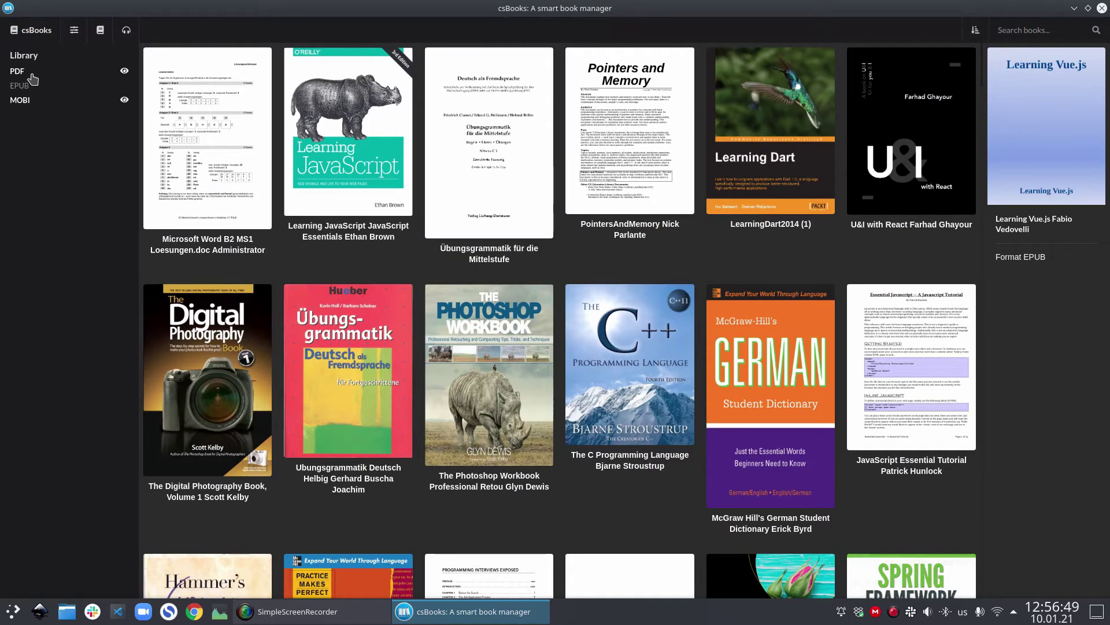
{"action": "left_click", "coordinate": [20, 72]}
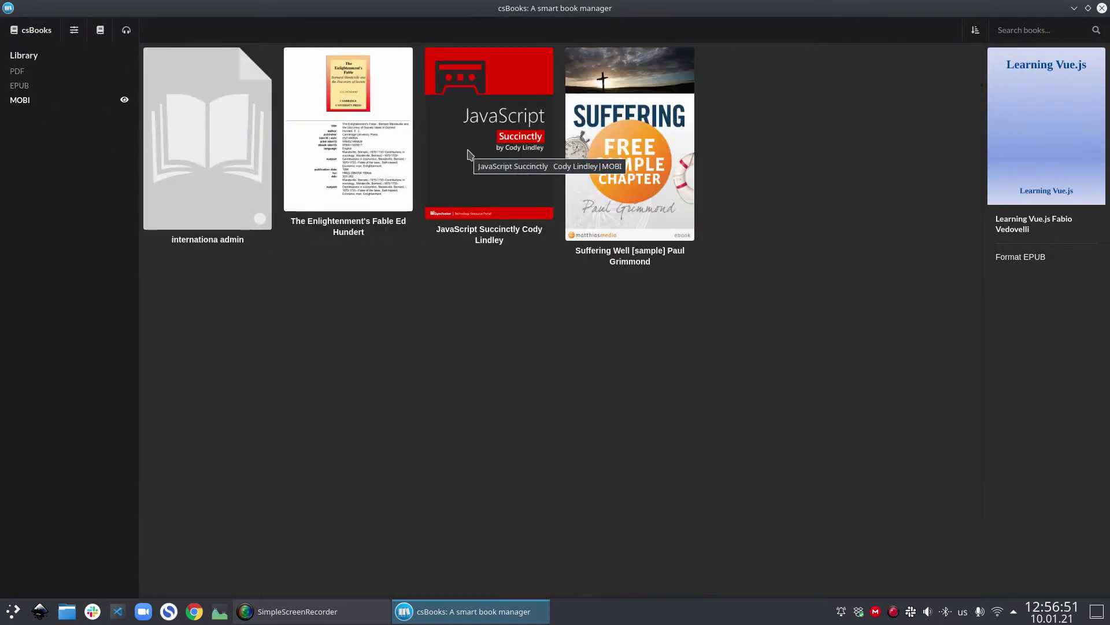
{"action": "double_click", "coordinate": [470, 155]}
Move and enlarge the JavaScript Succinctly reader window near the top of the screen.
{"action": "double_click", "coordinate": [495, 136]}
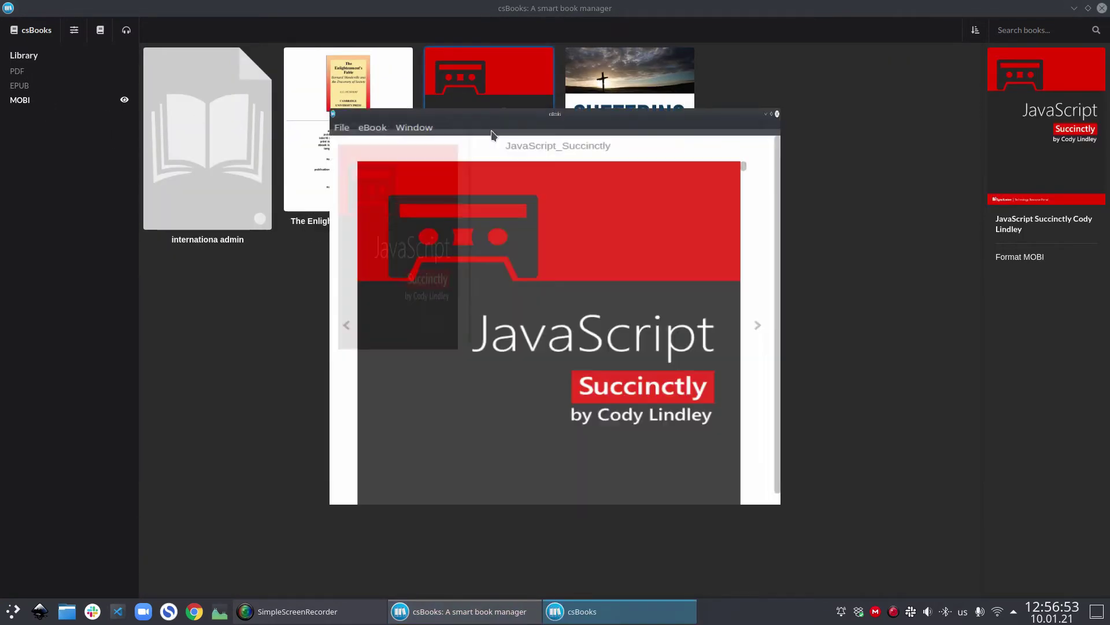
{"action": "double_click", "coordinate": [535, 13]}
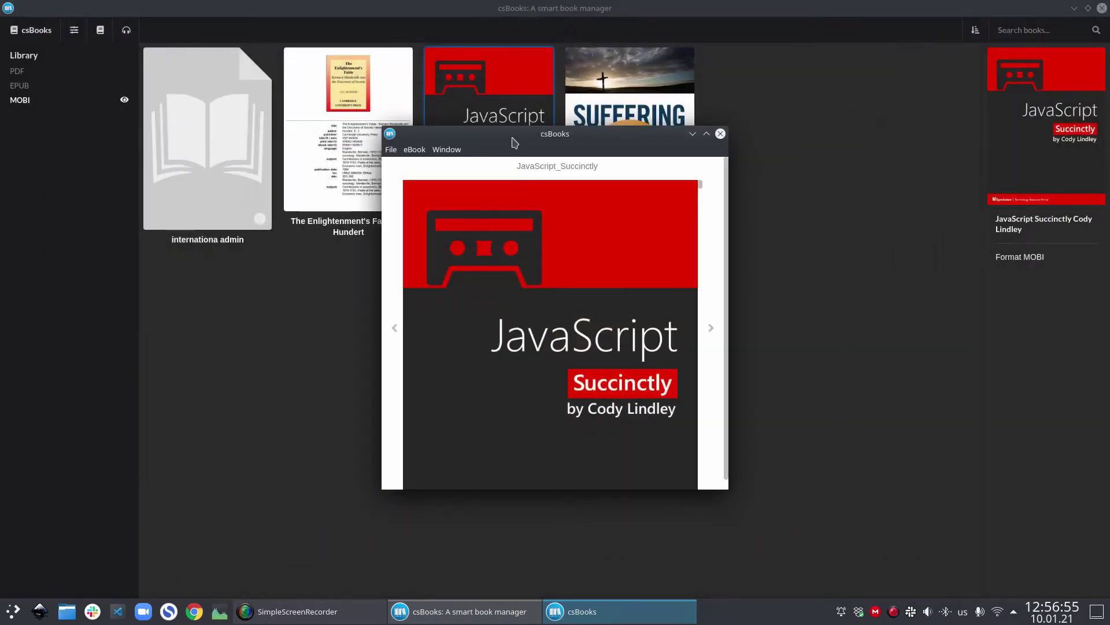
{"action": "left_click_drag", "start_coordinate": [514, 138], "coordinate": [444, 83]}
{"action": "left_click_drag", "start_coordinate": [661, 438], "coordinate": [902, 591]}
{"action": "left_click_drag", "start_coordinate": [623, 85], "coordinate": [565, 28]}
Scroll through the book's opening pages about the Succinctly series.
{"action": "scroll", "coordinate": [553, 335], "scroll_direction": "down", "scroll_amount": 15}
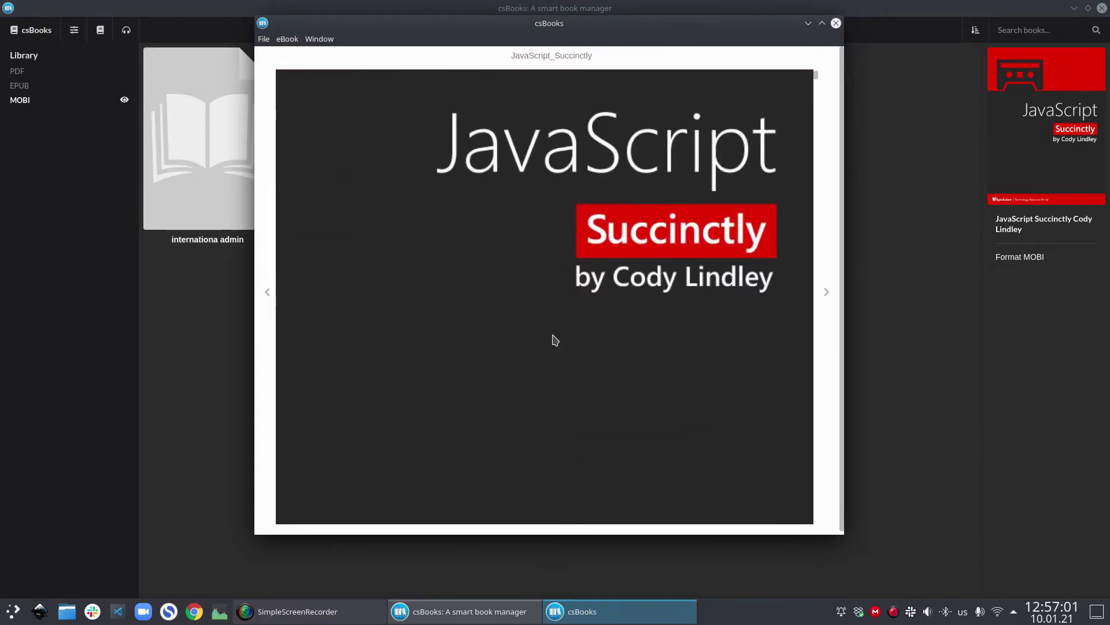
{"action": "scroll", "coordinate": [553, 335], "scroll_direction": "down", "scroll_amount": 15}
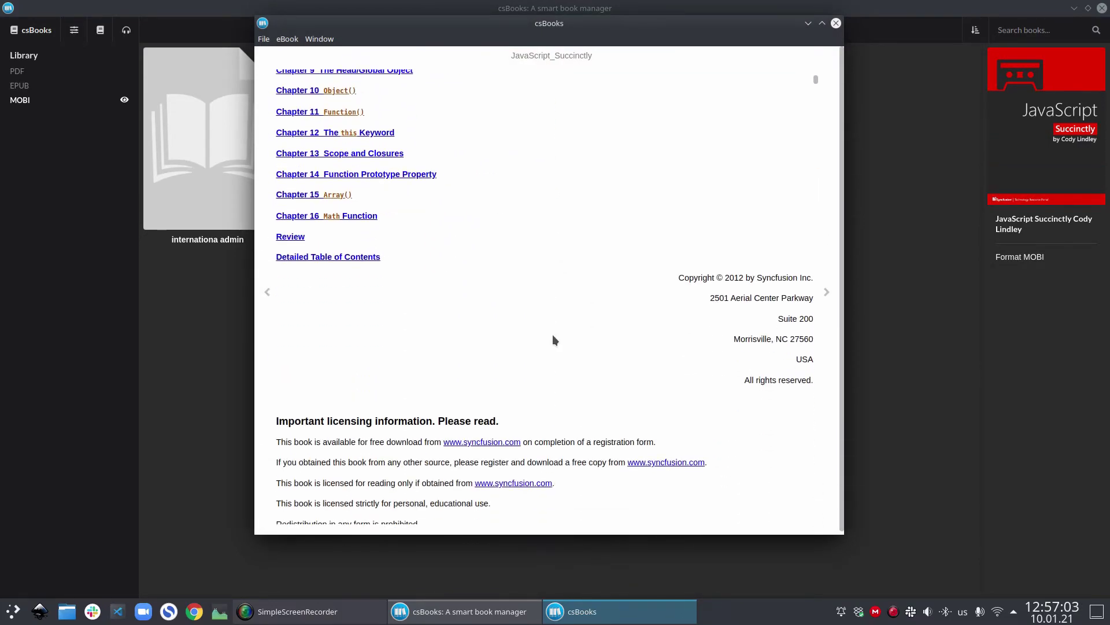
{"action": "scroll", "coordinate": [553, 335], "scroll_direction": "down", "scroll_amount": 7}
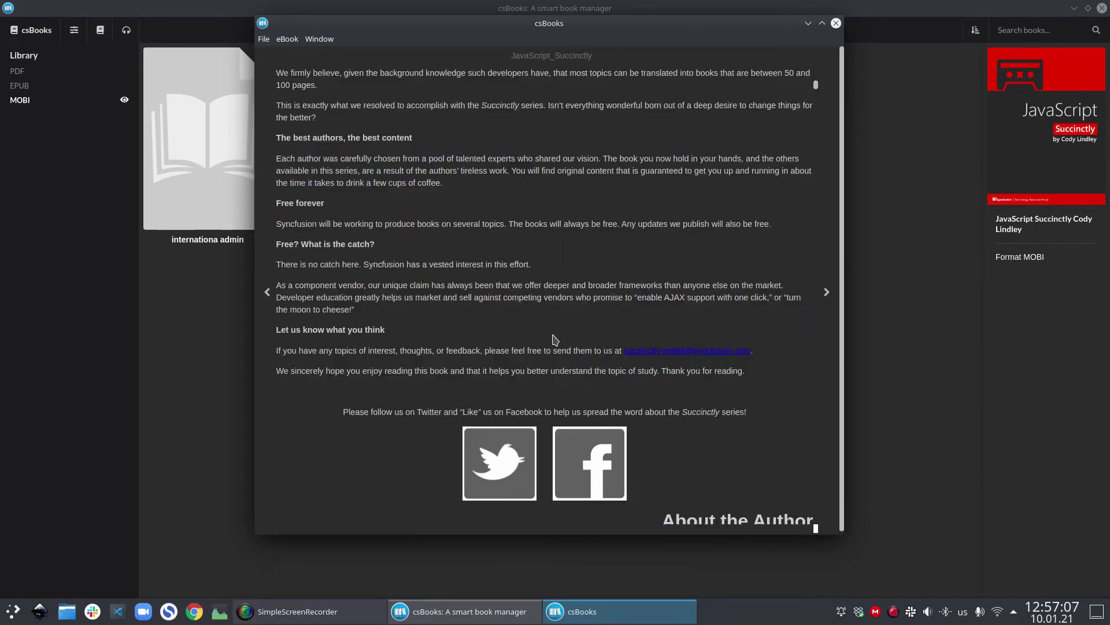
{"action": "scroll", "coordinate": [553, 335], "scroll_direction": "down", "scroll_amount": 6}
{"action": "scroll", "coordinate": [554, 338], "scroll_direction": "down", "scroll_amount": 12}
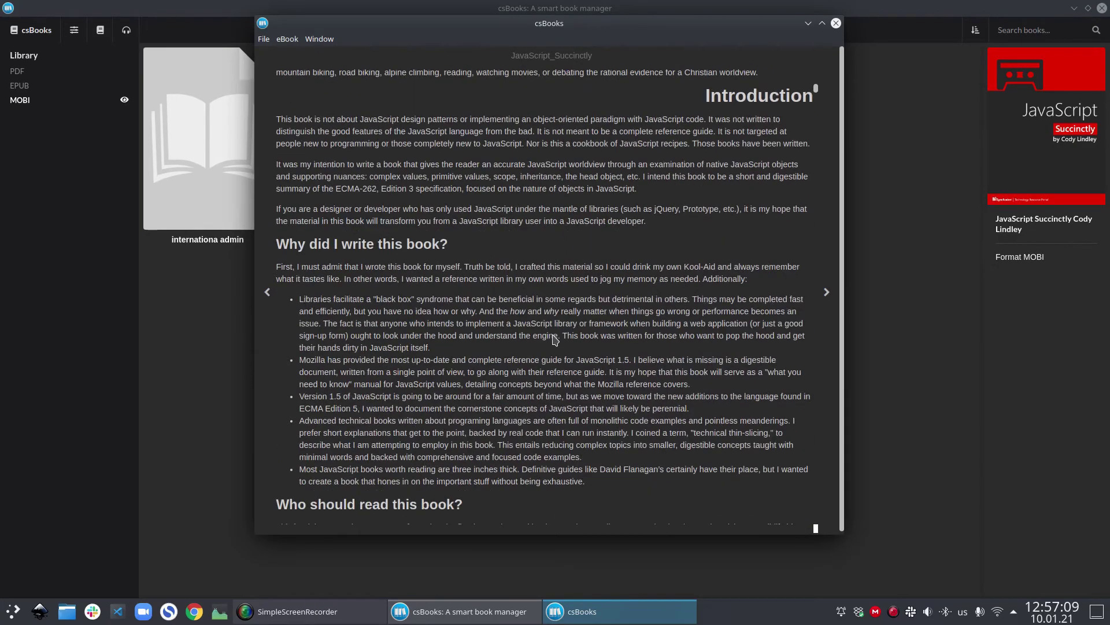
{"action": "scroll", "coordinate": [554, 339], "scroll_direction": "up", "scroll_amount": 15}
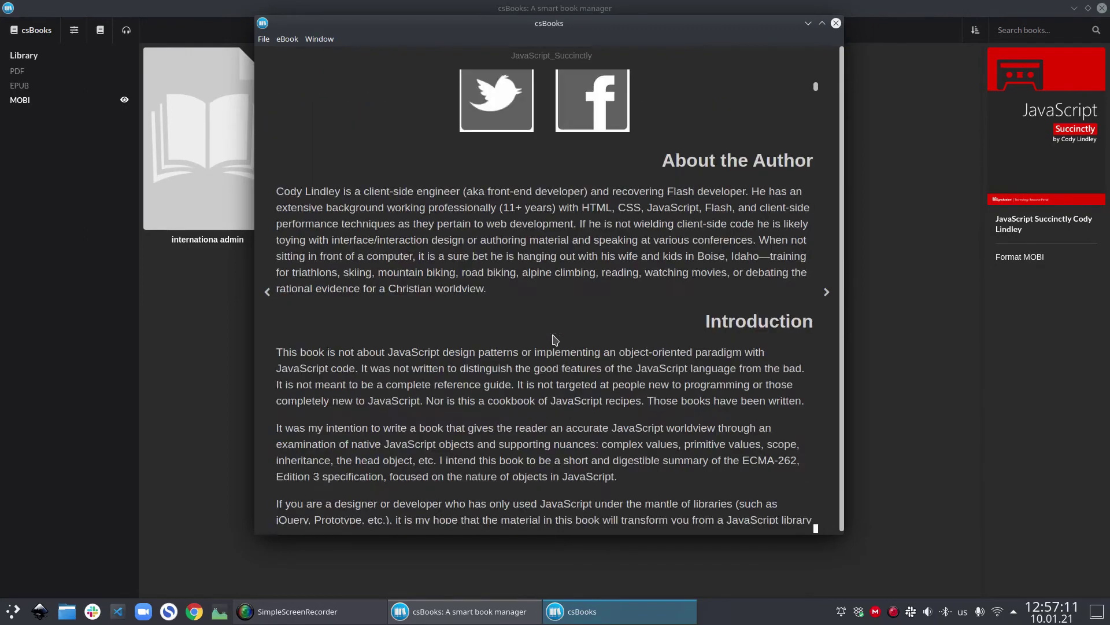
{"action": "scroll", "coordinate": [554, 340], "scroll_direction": "down", "scroll_amount": 15}
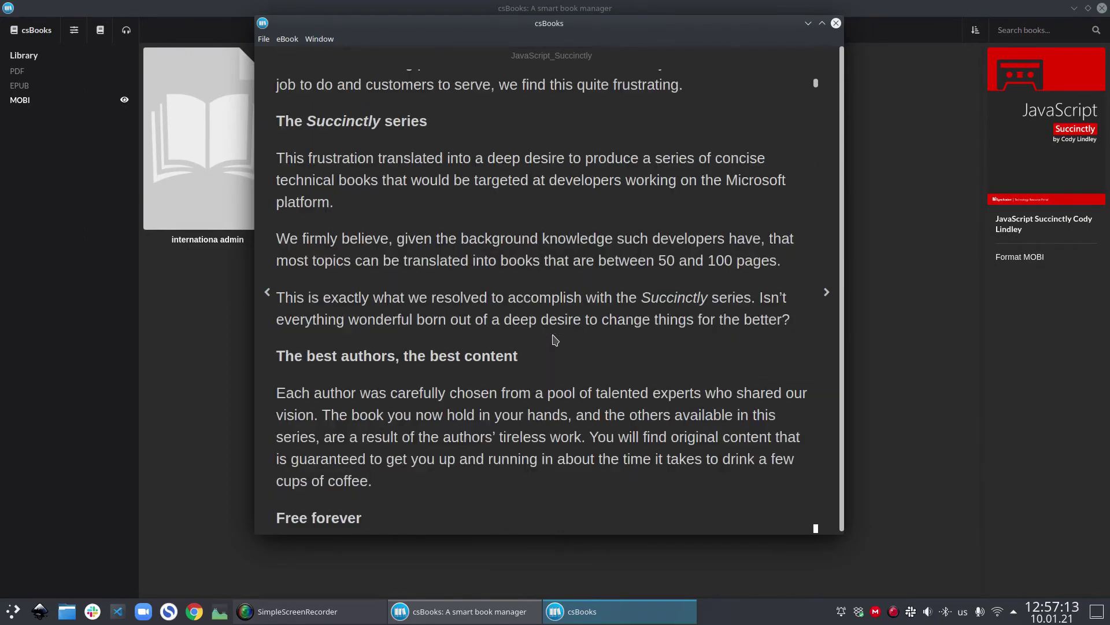
Close the reader, show only PDF books, and open Learning JavaScript in the PDF viewer.
{"action": "key", "text": "Escape"}
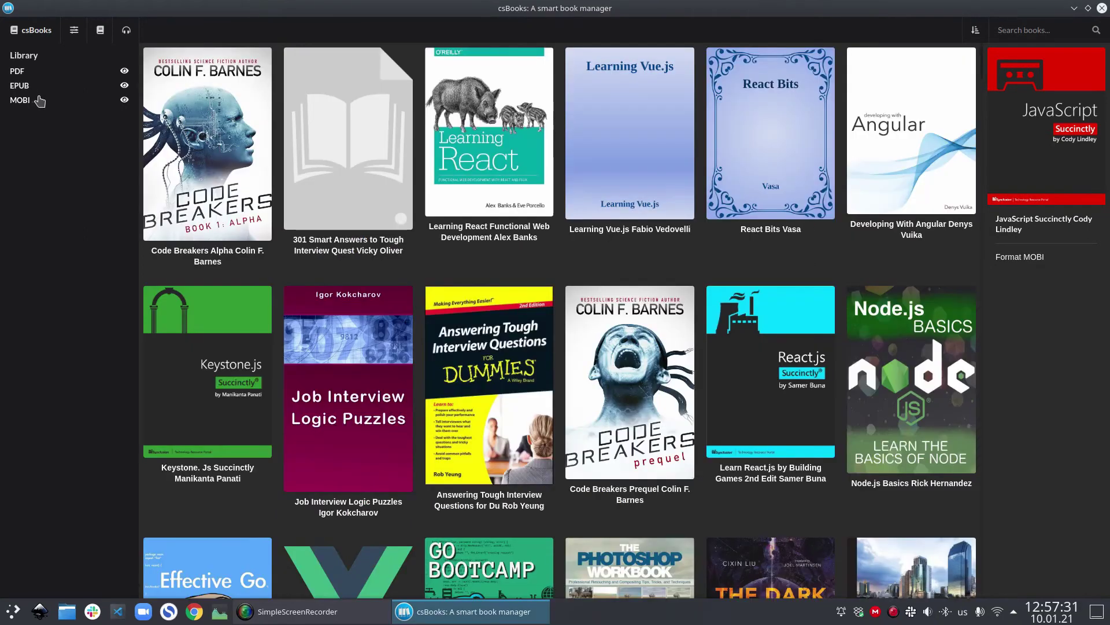
{"action": "left_click", "coordinate": [43, 71]}
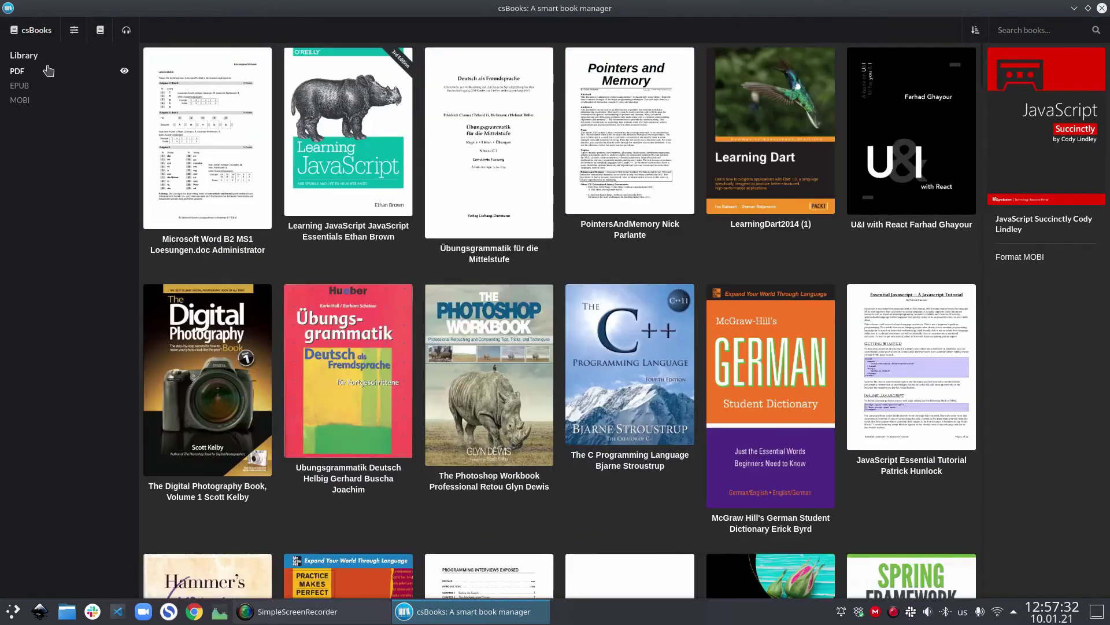
{"action": "double_click", "coordinate": [340, 158]}
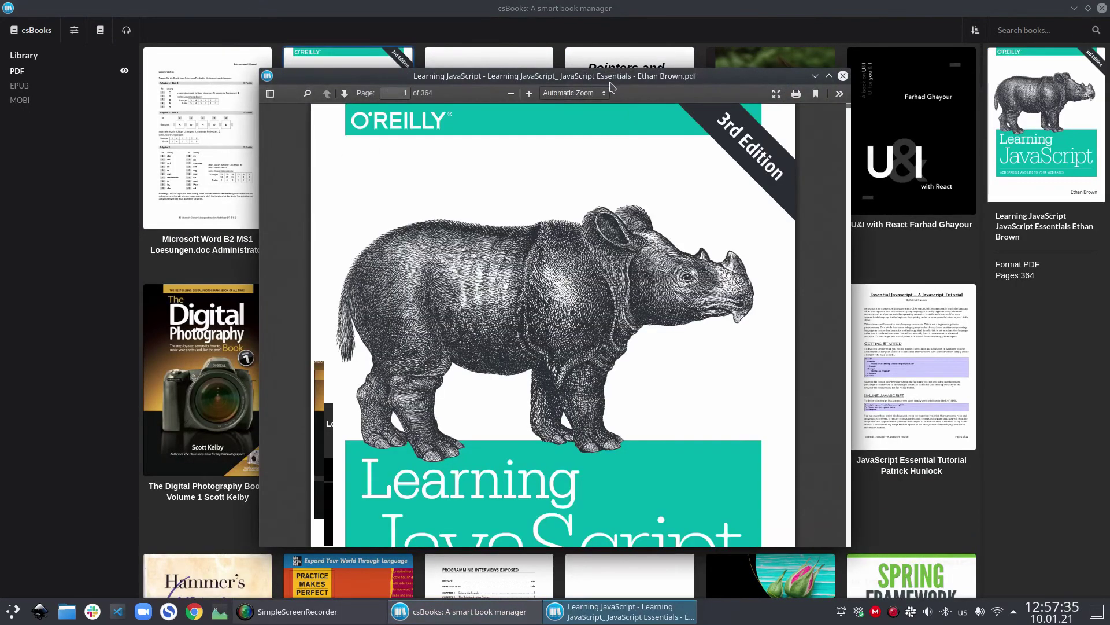
{"action": "left_click_drag", "start_coordinate": [599, 80], "coordinate": [587, 57]}
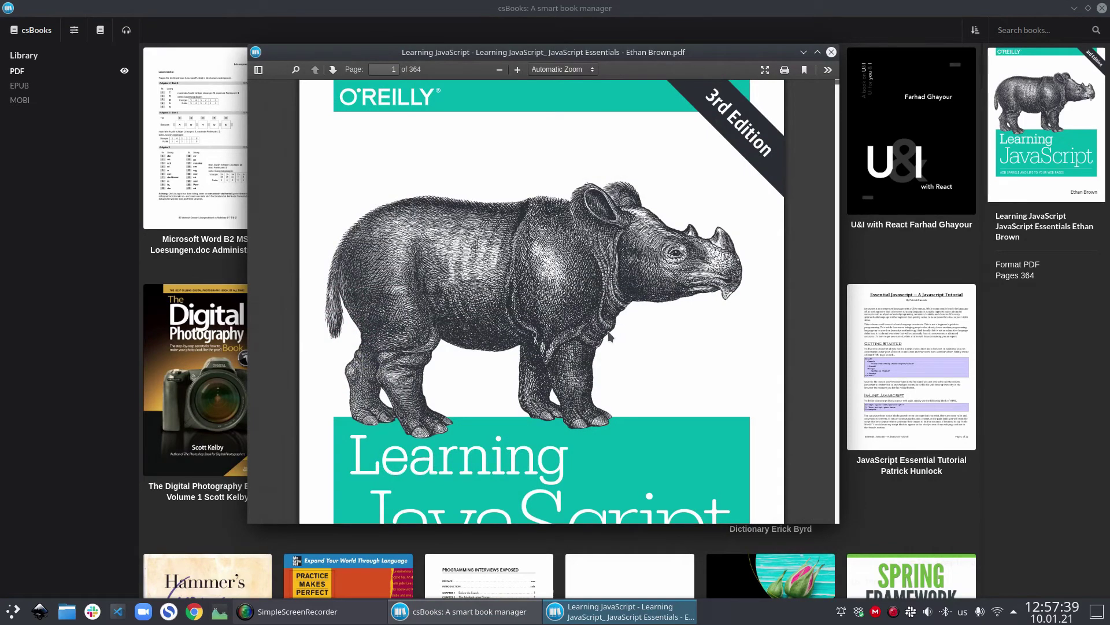
Scroll to page 4, try the thumbnails and outline sidebar, hide it, and start printing.
{"action": "scroll", "coordinate": [499, 328], "scroll_direction": "down", "scroll_amount": 10}
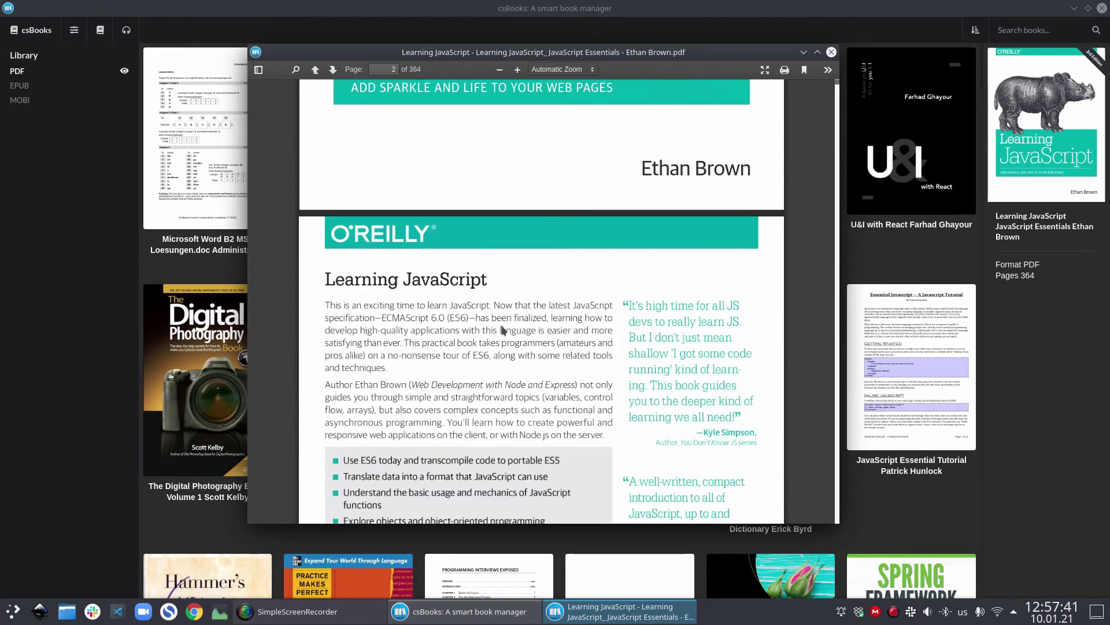
{"action": "scroll", "coordinate": [501, 329], "scroll_direction": "down", "scroll_amount": 10}
{"action": "left_click", "coordinate": [258, 69]}
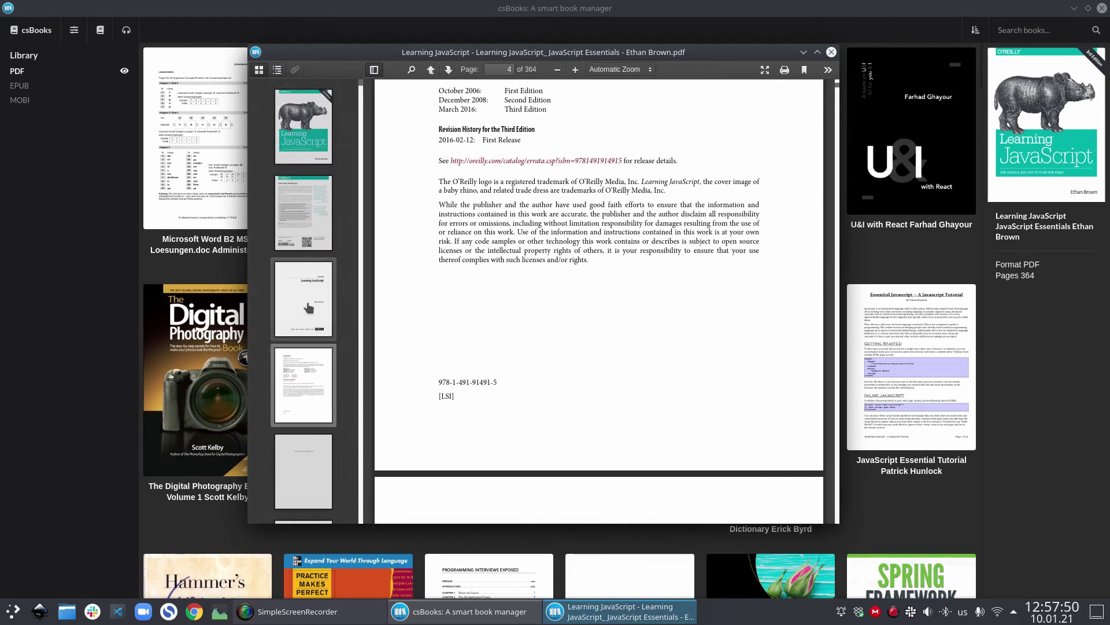
{"action": "scroll", "coordinate": [310, 397], "scroll_direction": "down", "scroll_amount": 5}
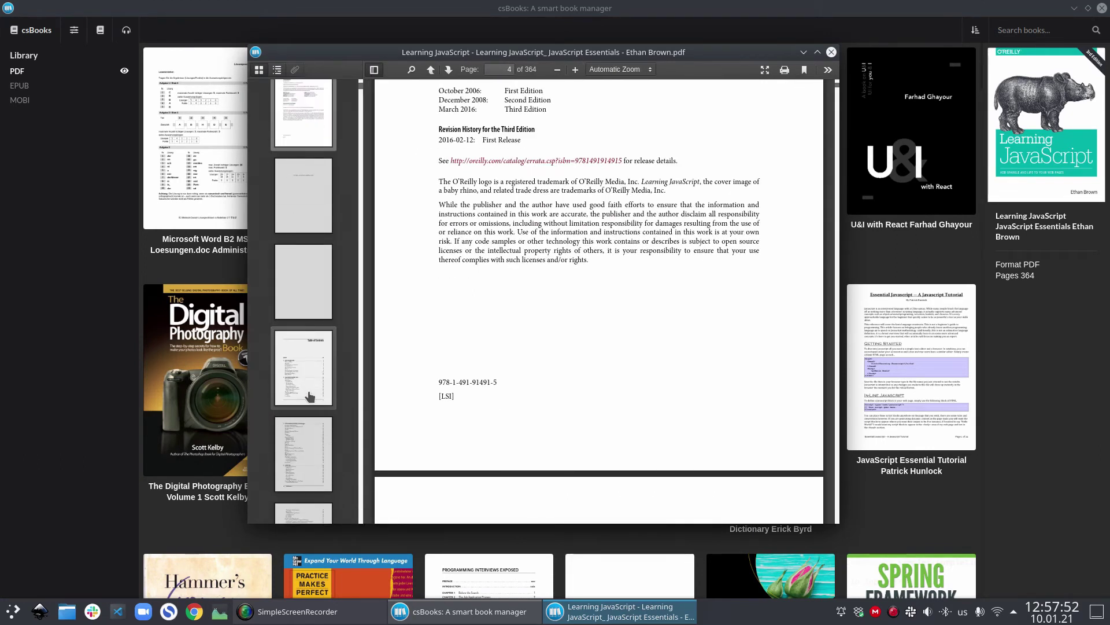
{"action": "left_click", "coordinate": [275, 70]}
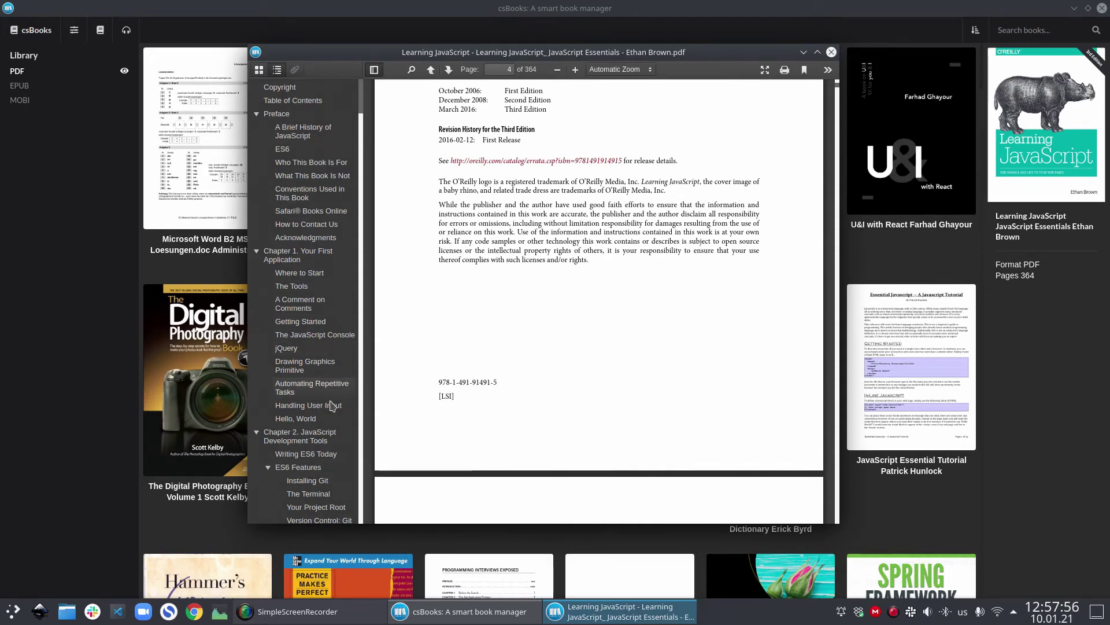
{"action": "left_click", "coordinate": [374, 69]}
{"action": "left_click", "coordinate": [785, 69]}
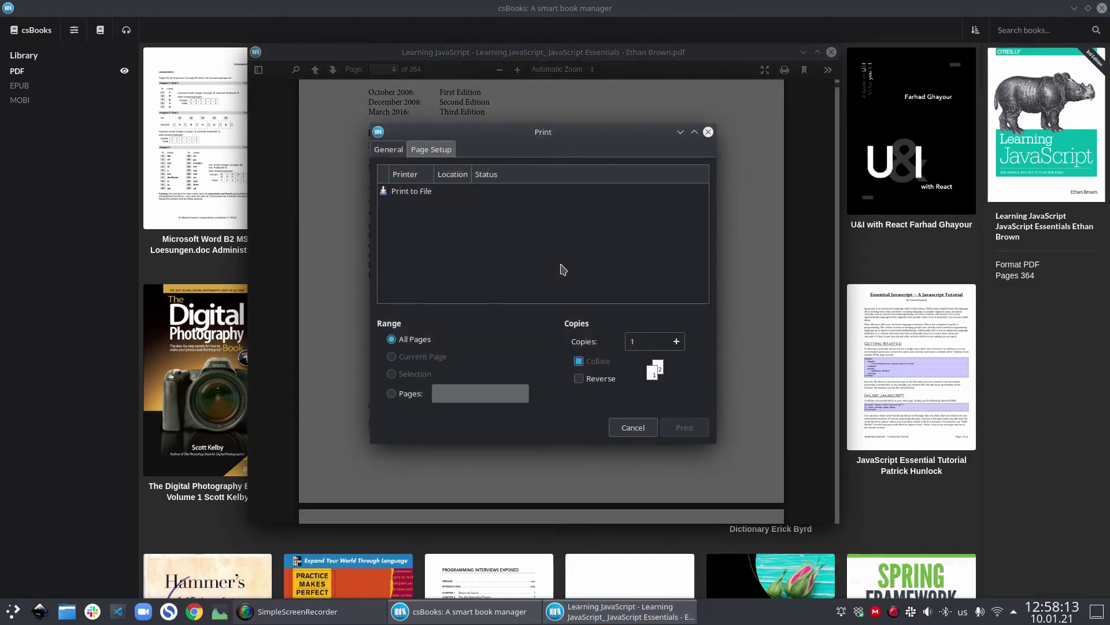
Cancel printing and zoom the PDF page in to 250%.
{"action": "left_click", "coordinate": [633, 427]}
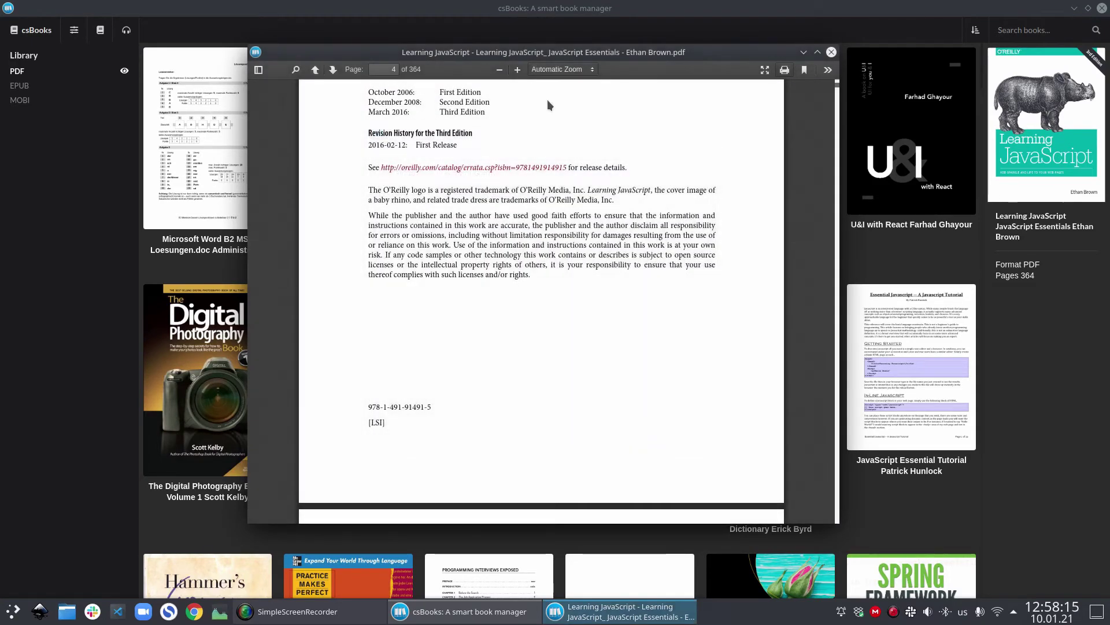
{"action": "left_click", "coordinate": [518, 69]}
{"action": "left_click", "coordinate": [518, 69]}
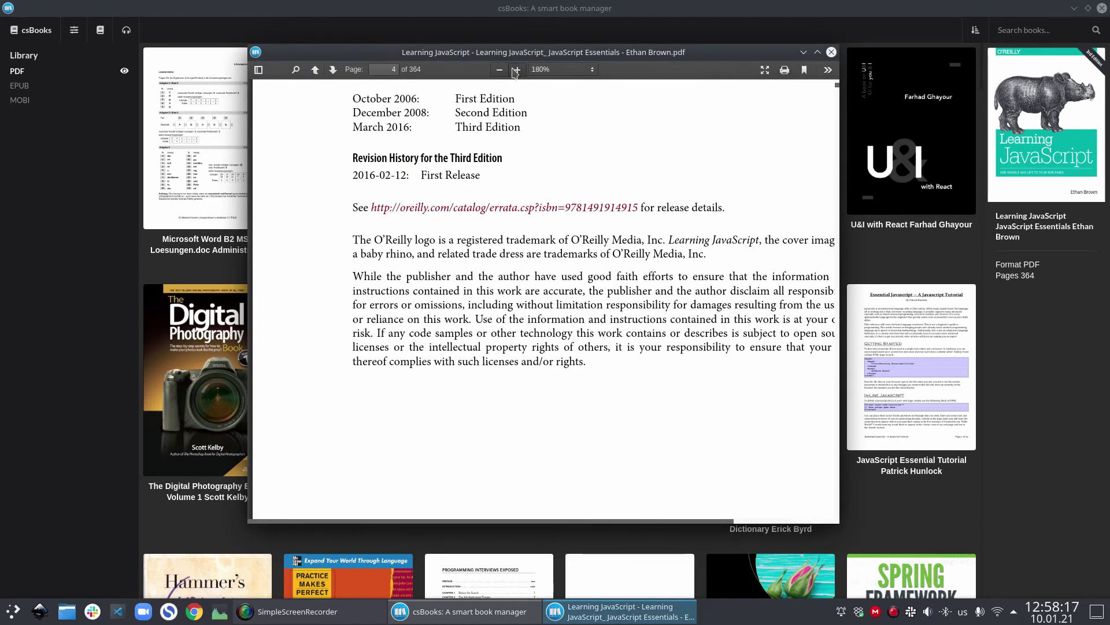
{"action": "left_click", "coordinate": [518, 70]}
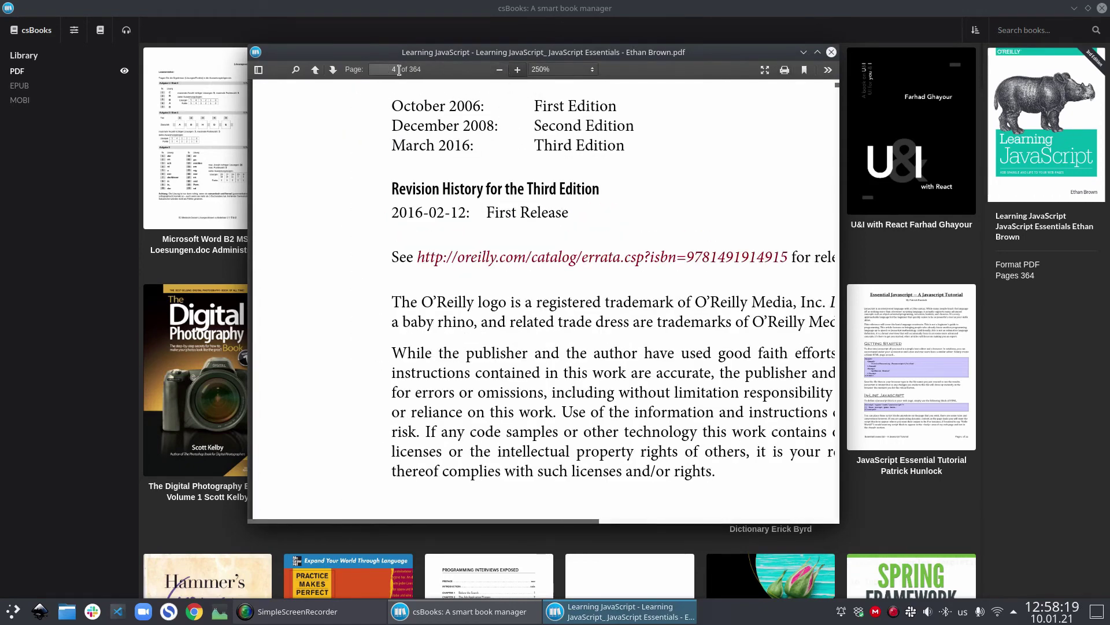
{"action": "left_click", "coordinate": [574, 70]}
{"action": "left_click", "coordinate": [575, 71]}
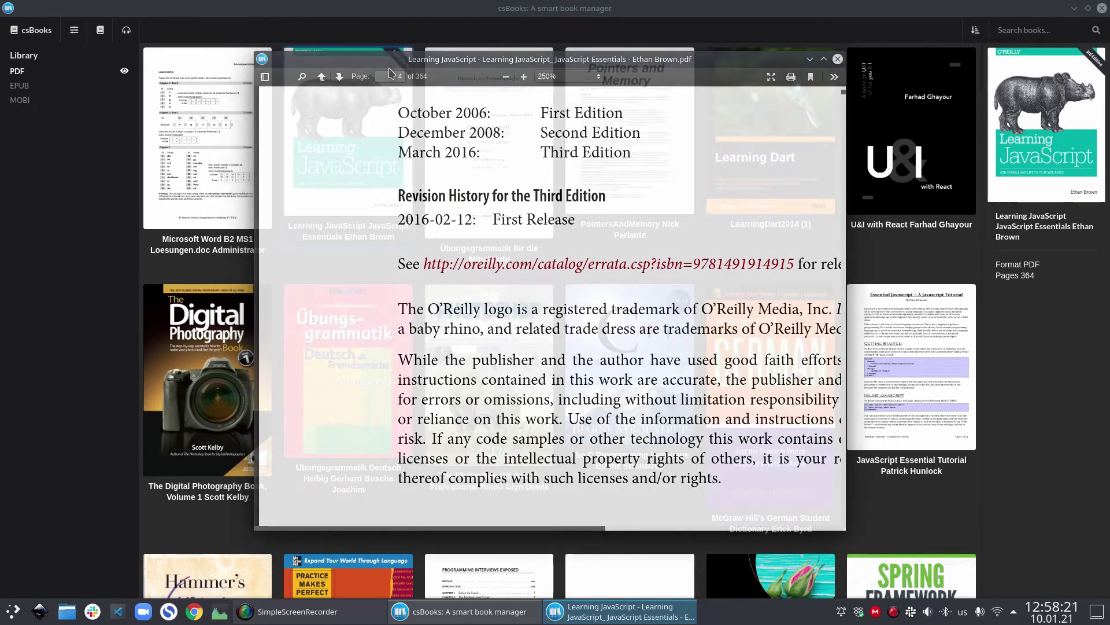
Jump to page 100 of the Learning JavaScript PDF.
{"action": "left_click", "coordinate": [399, 76]}
{"action": "type", "text": "100"}
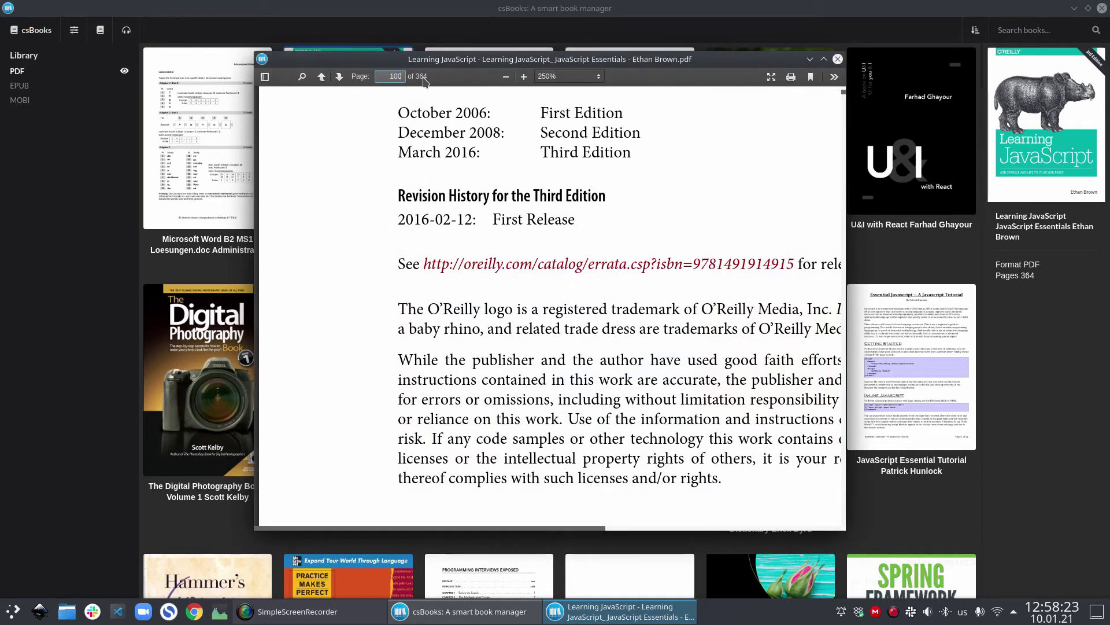
{"action": "key", "text": "Return"}
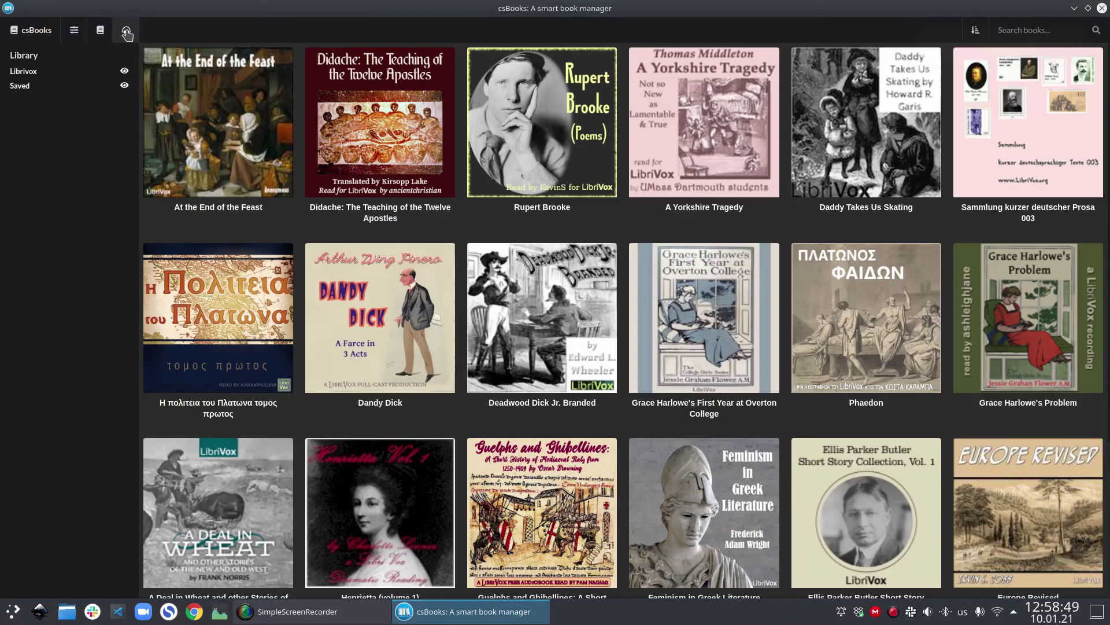
Switch the library to the LibriVox audiobooks catalogue.
{"action": "left_click", "coordinate": [127, 33]}
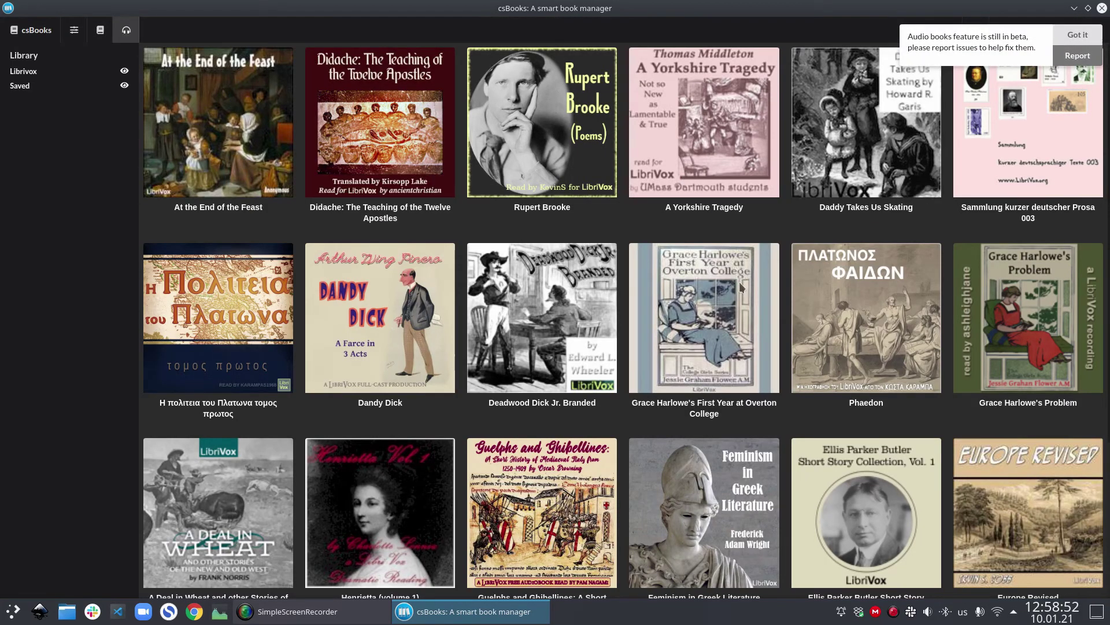
{"action": "mouse_move", "coordinate": [772, 382]}
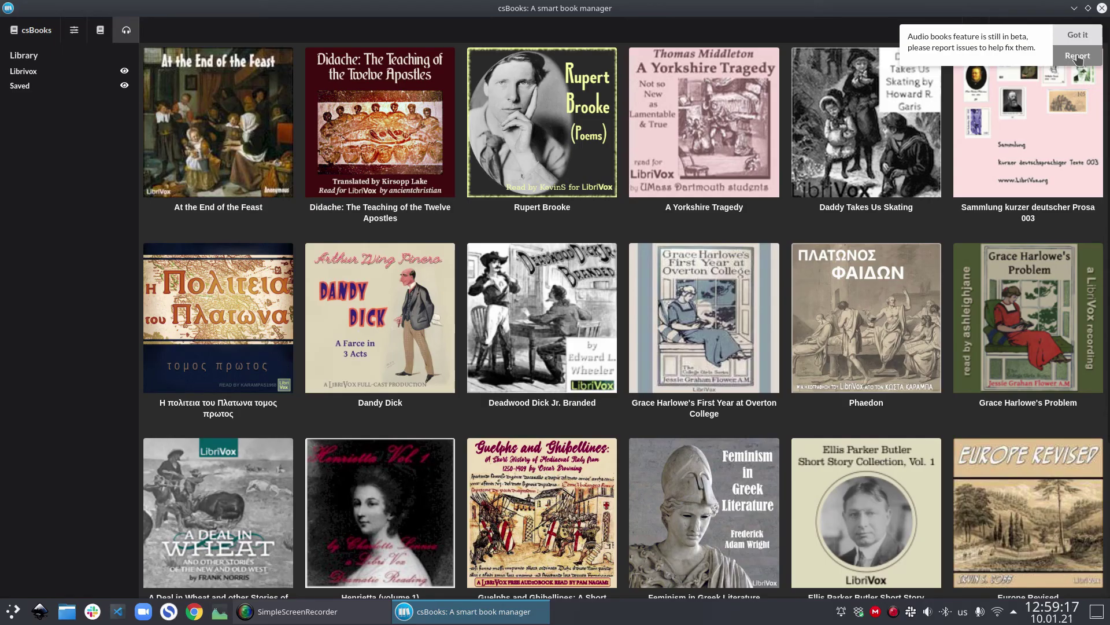
Report via the beta notice to view the csBooks-updates issues page, then close Chrome.
{"action": "left_click", "coordinate": [1078, 56]}
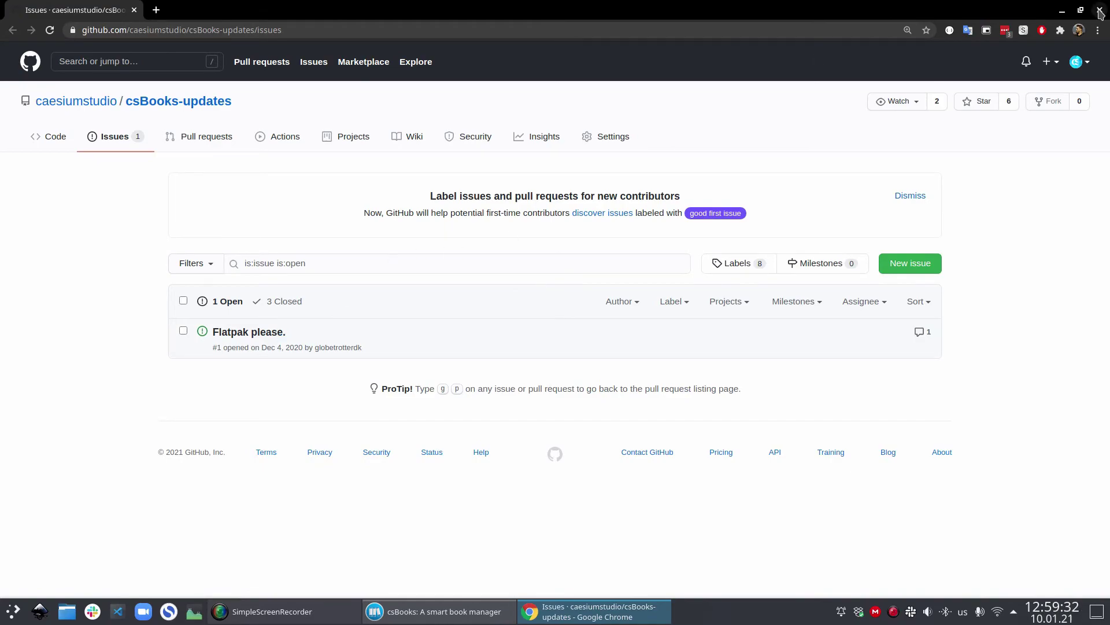
{"action": "left_click", "coordinate": [1100, 11]}
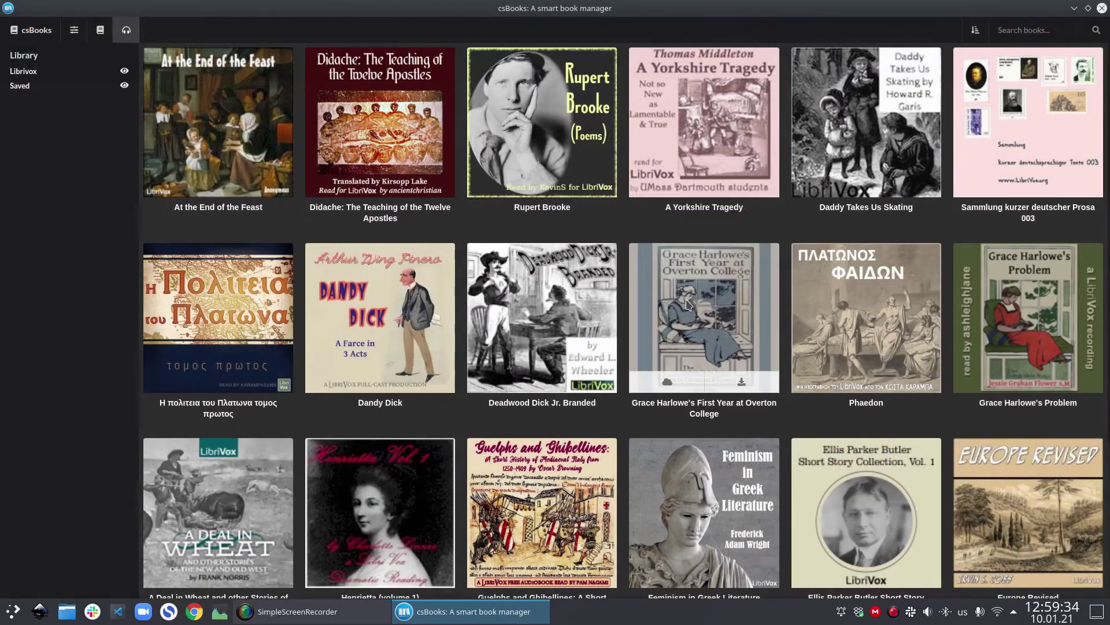
{"action": "left_click", "coordinate": [352, 99]}
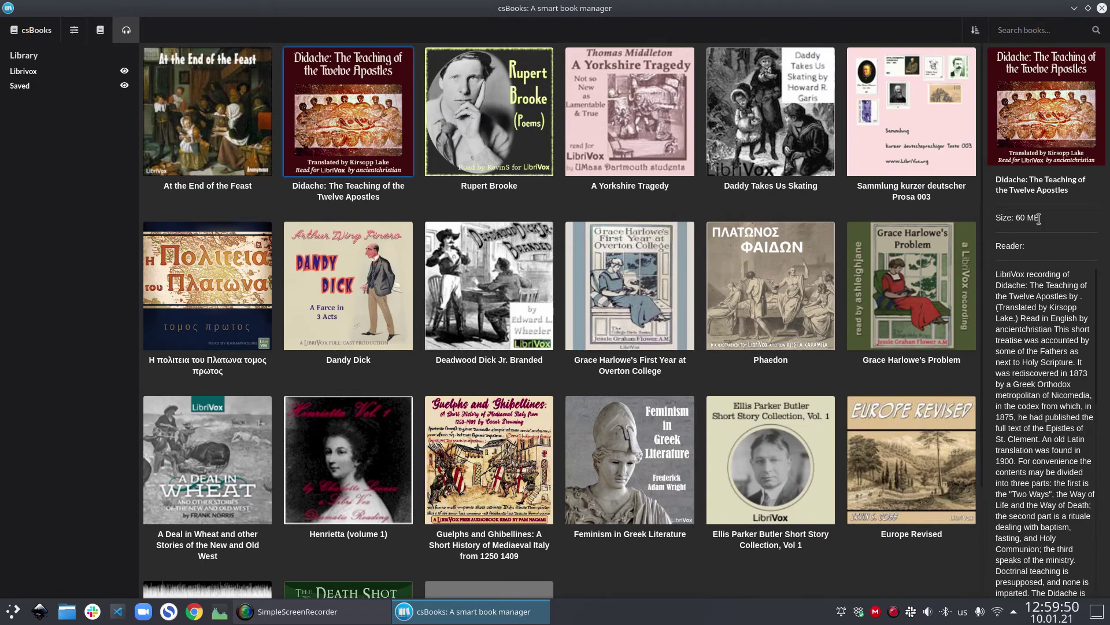
{"action": "left_click_drag", "start_coordinate": [1039, 218], "coordinate": [1028, 217]}
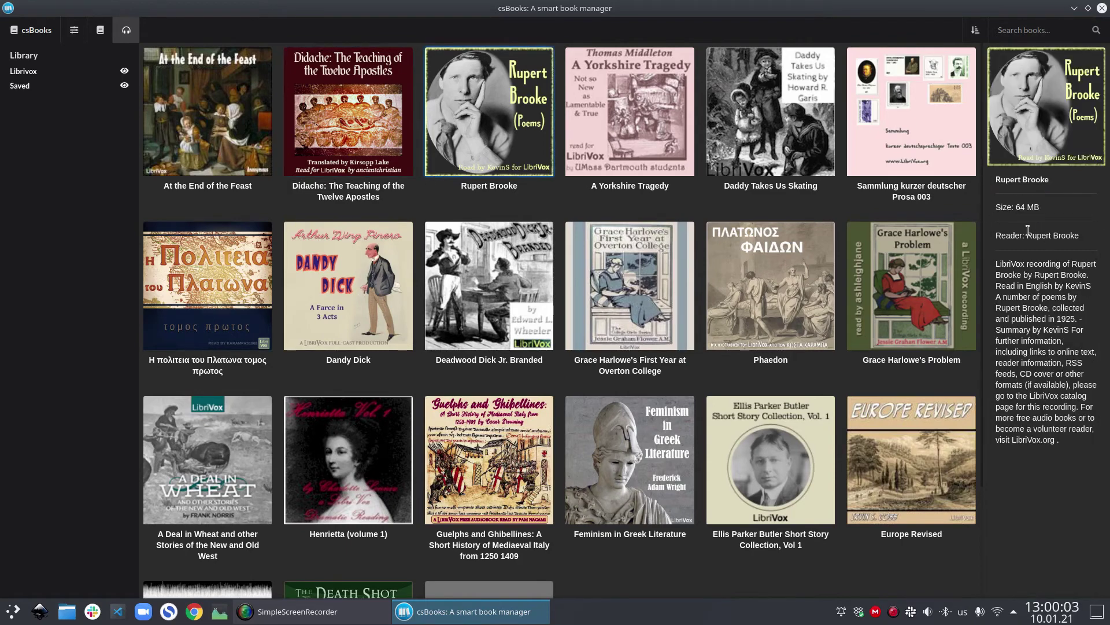
{"action": "left_click_drag", "start_coordinate": [1028, 232], "coordinate": [1088, 237]}
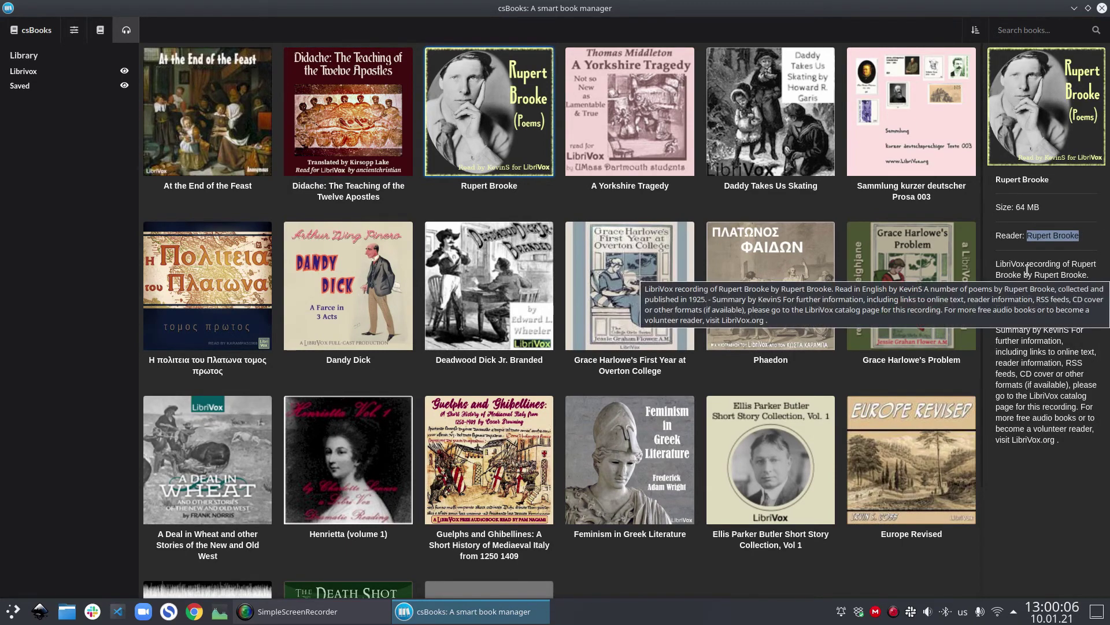
{"action": "left_click_drag", "start_coordinate": [996, 264], "coordinate": [1060, 442]}
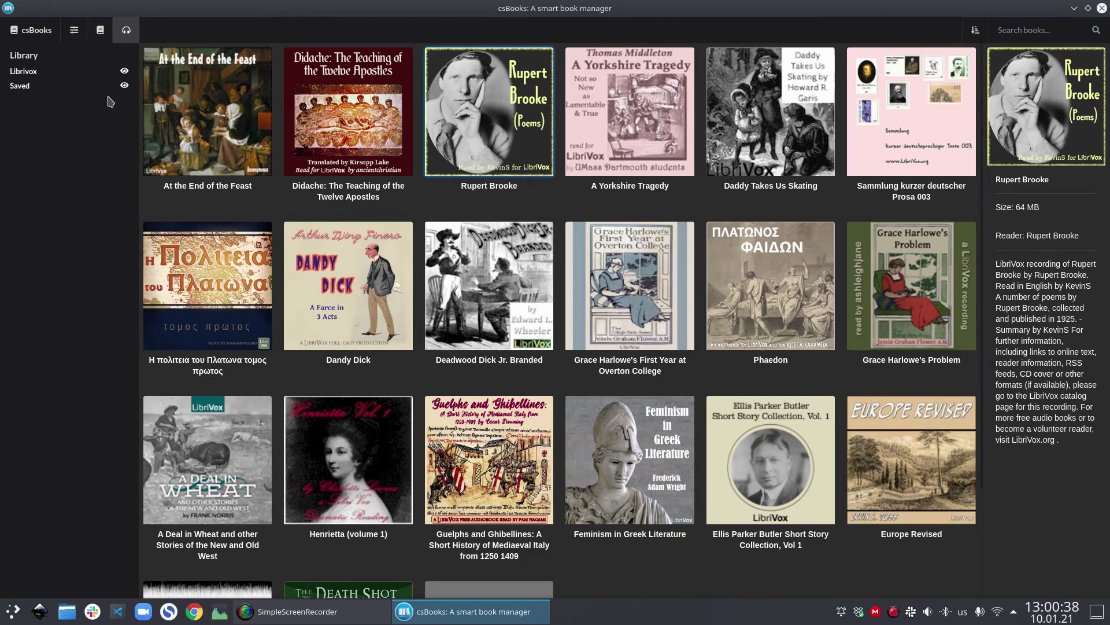
{"action": "left_click", "coordinate": [44, 75]}
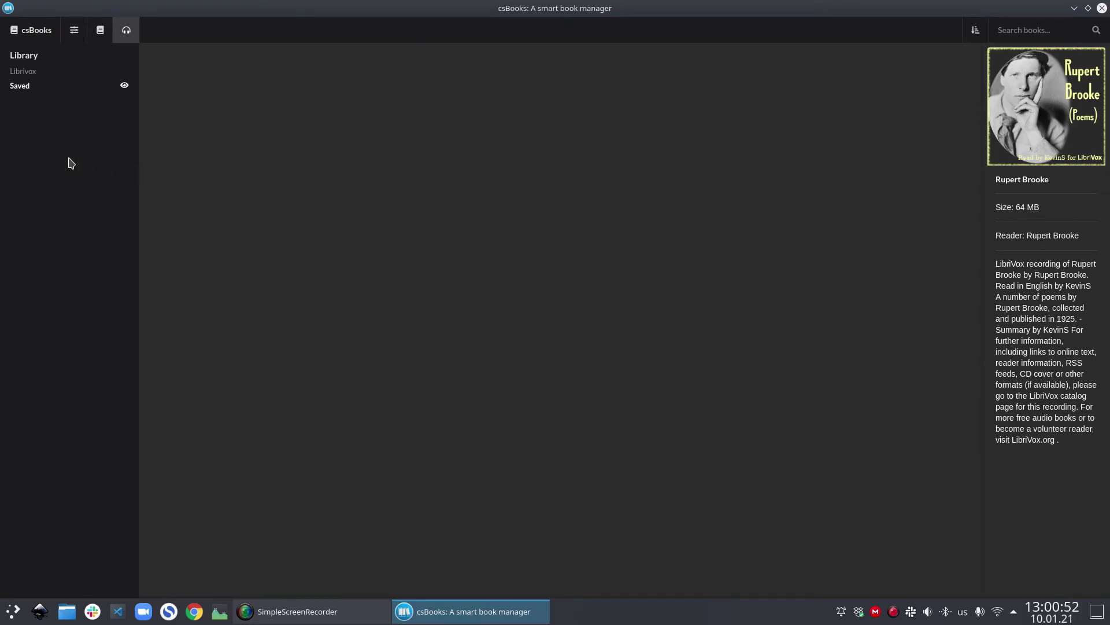
{"action": "left_click", "coordinate": [49, 77]}
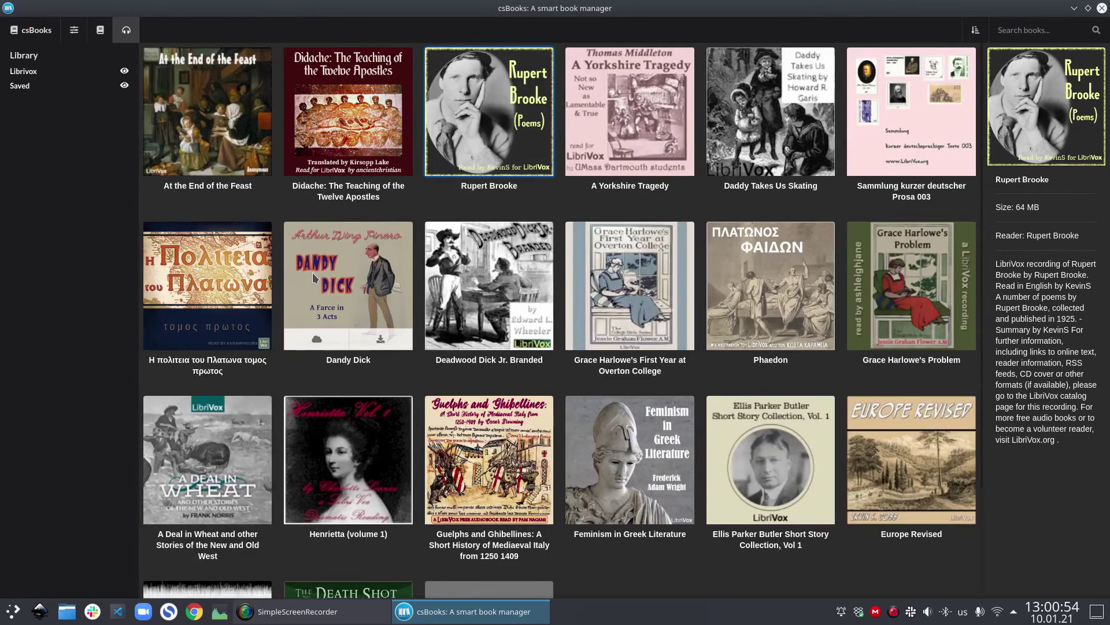
{"action": "mouse_move", "coordinate": [197, 130]}
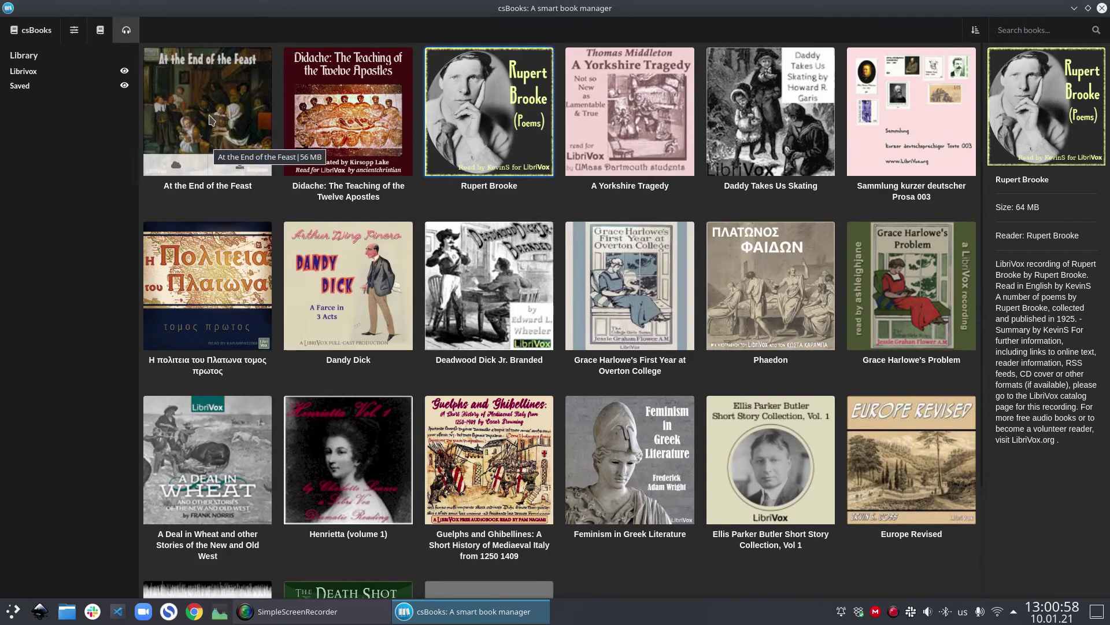
{"action": "left_click", "coordinate": [184, 168]}
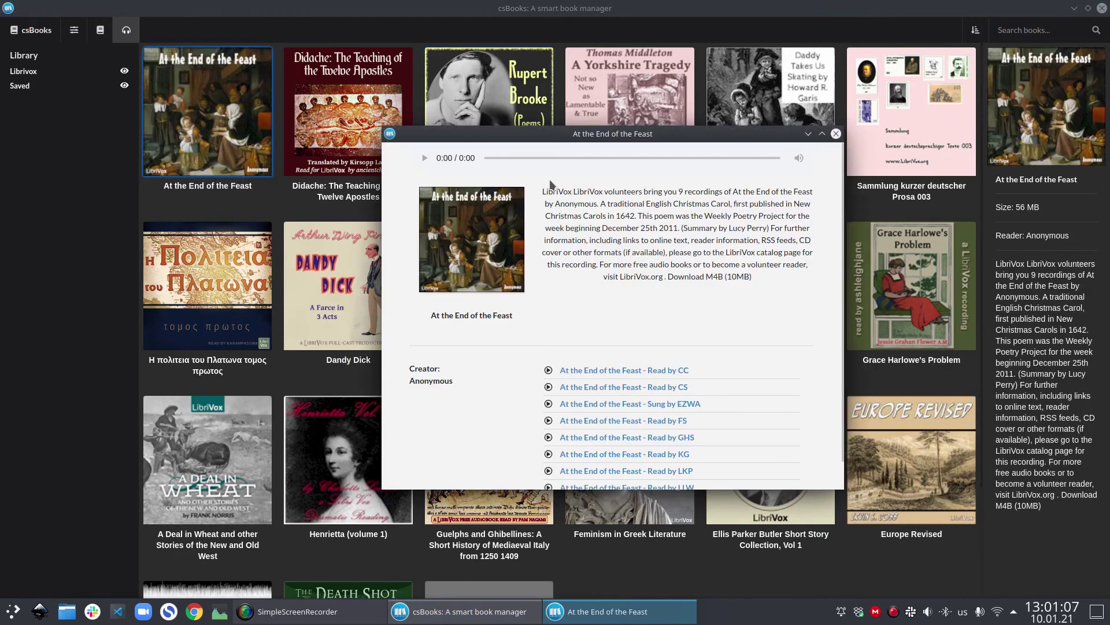
{"action": "left_click_drag", "start_coordinate": [560, 137], "coordinate": [476, 75]}
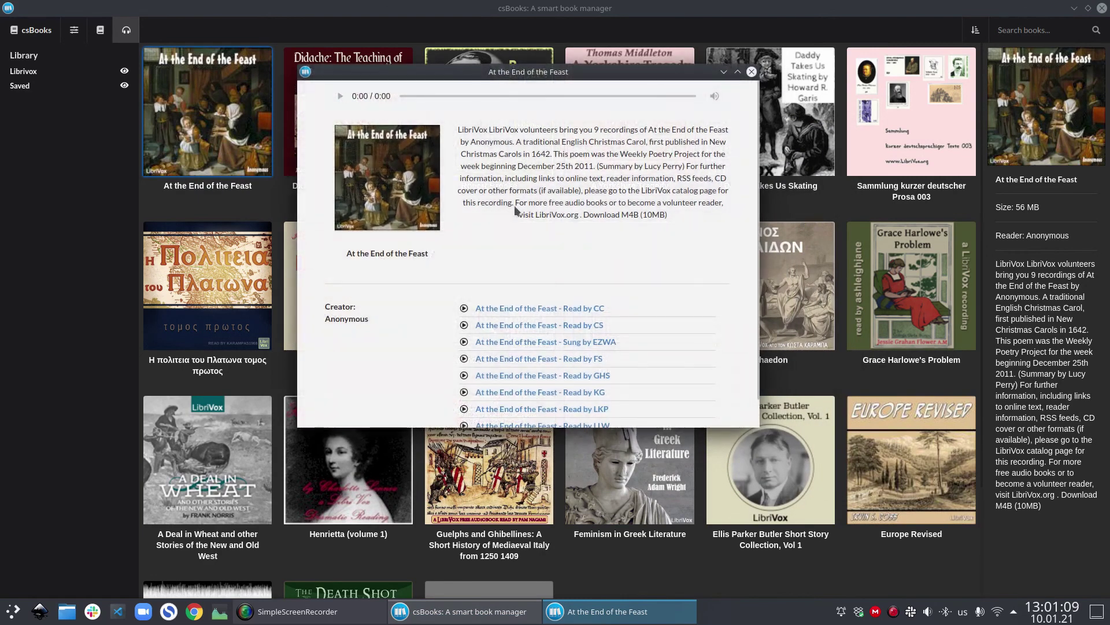
{"action": "scroll", "coordinate": [601, 349], "scroll_direction": "down", "scroll_amount": 1}
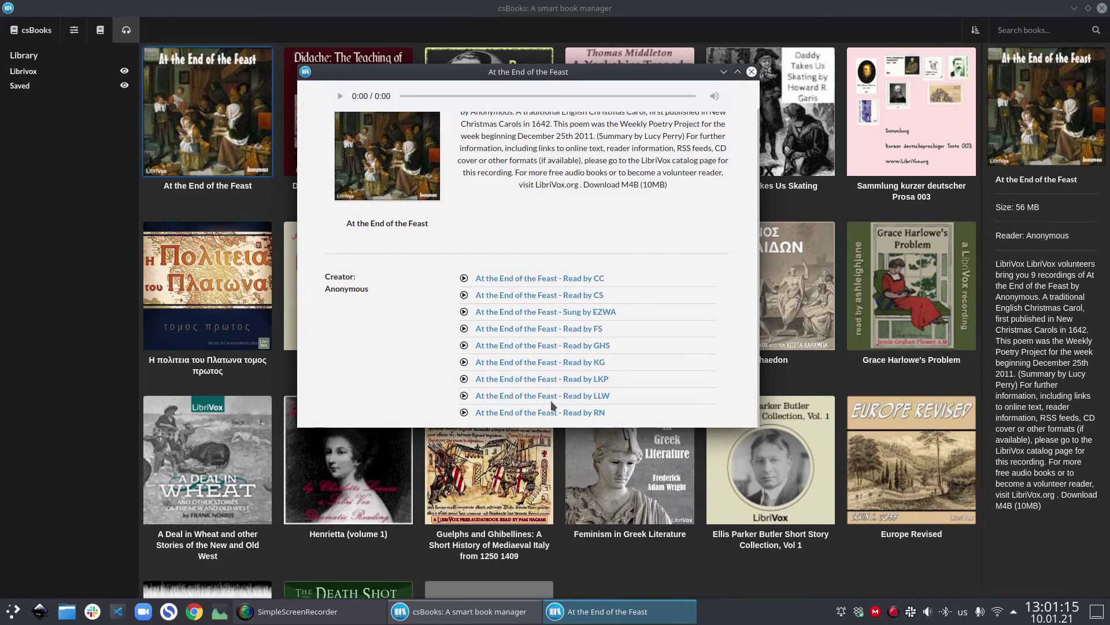
{"action": "left_click", "coordinate": [537, 278]}
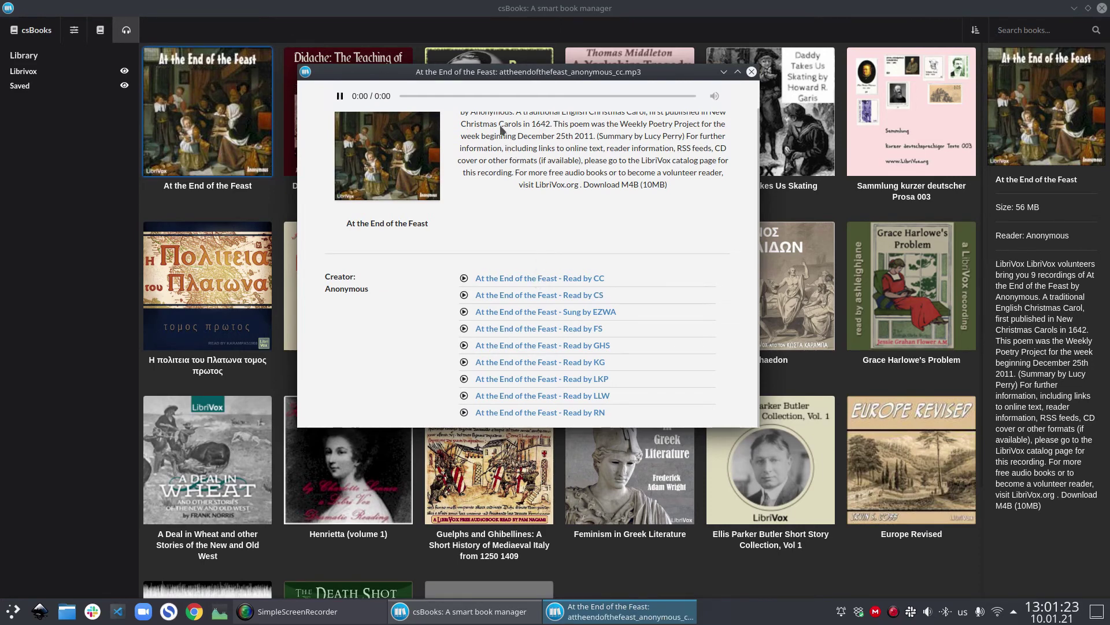
{"action": "left_click", "coordinate": [340, 96]}
{"action": "scroll", "coordinate": [561, 195], "scroll_direction": "up", "scroll_amount": 1}
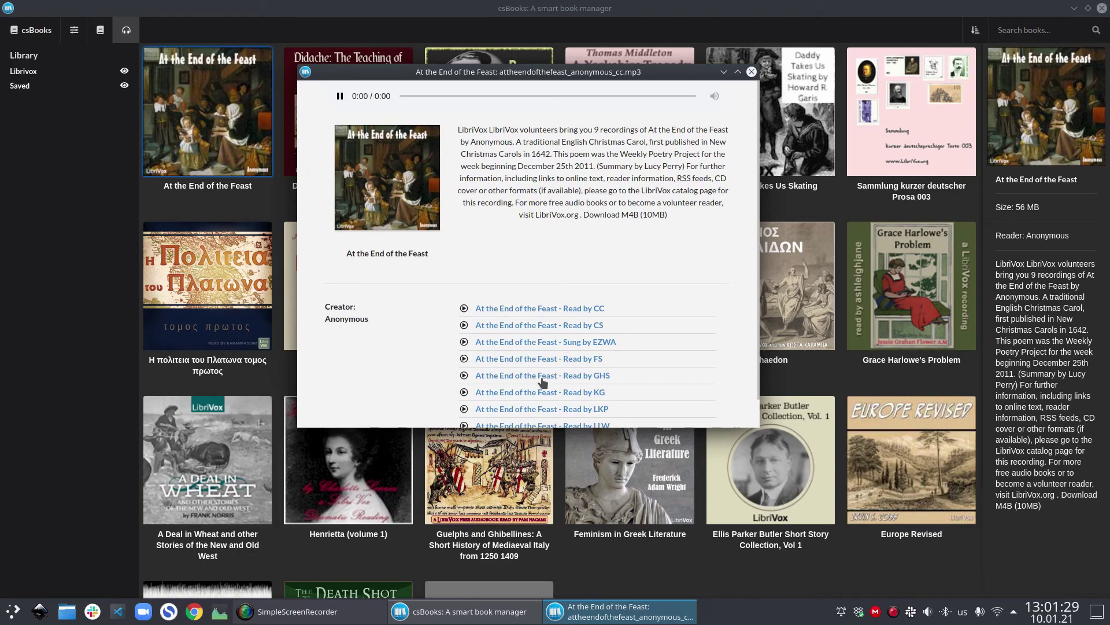
Close the player and download At the End of the Feast into a new Documents/AudioBook folder.
{"action": "left_click", "coordinate": [751, 73]}
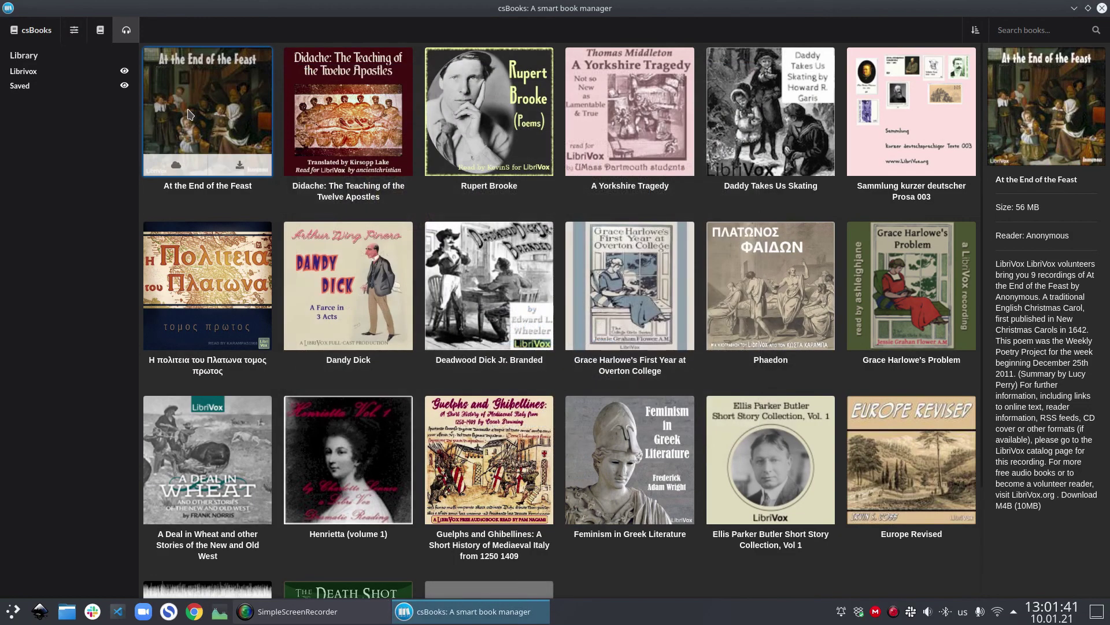
{"action": "left_click", "coordinate": [239, 164]}
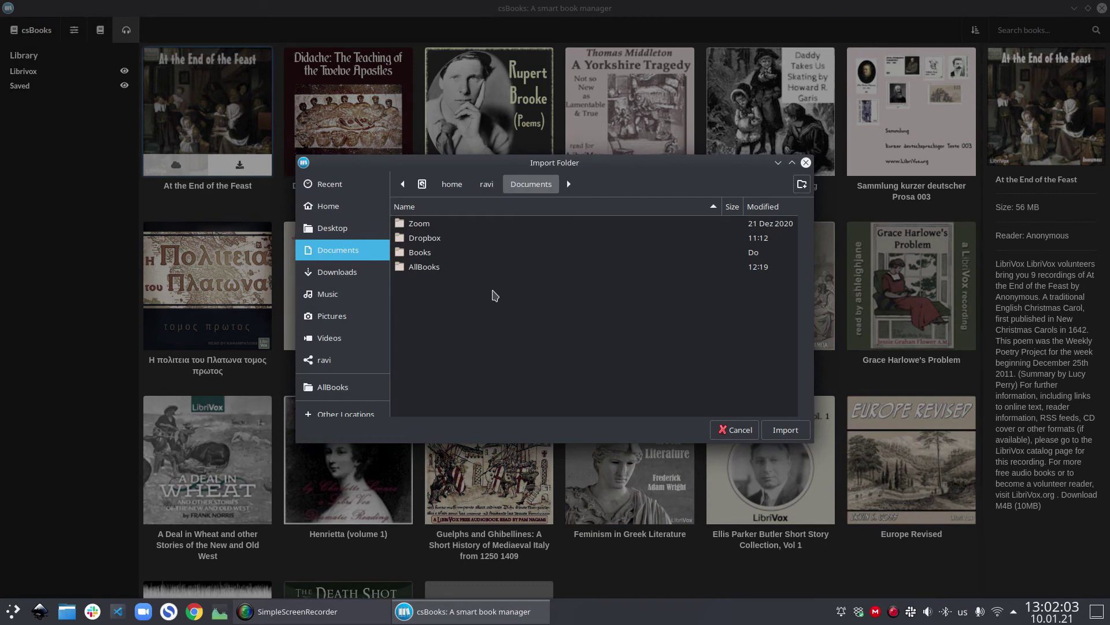
{"action": "left_click", "coordinate": [801, 183]}
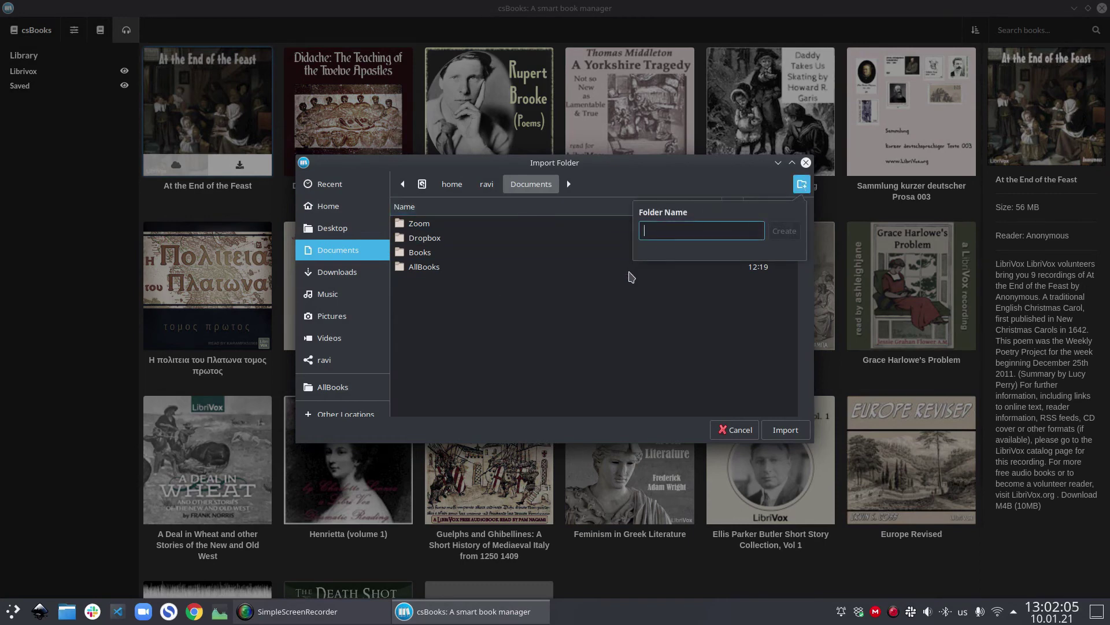
{"action": "type", "text": "AudioBook"}
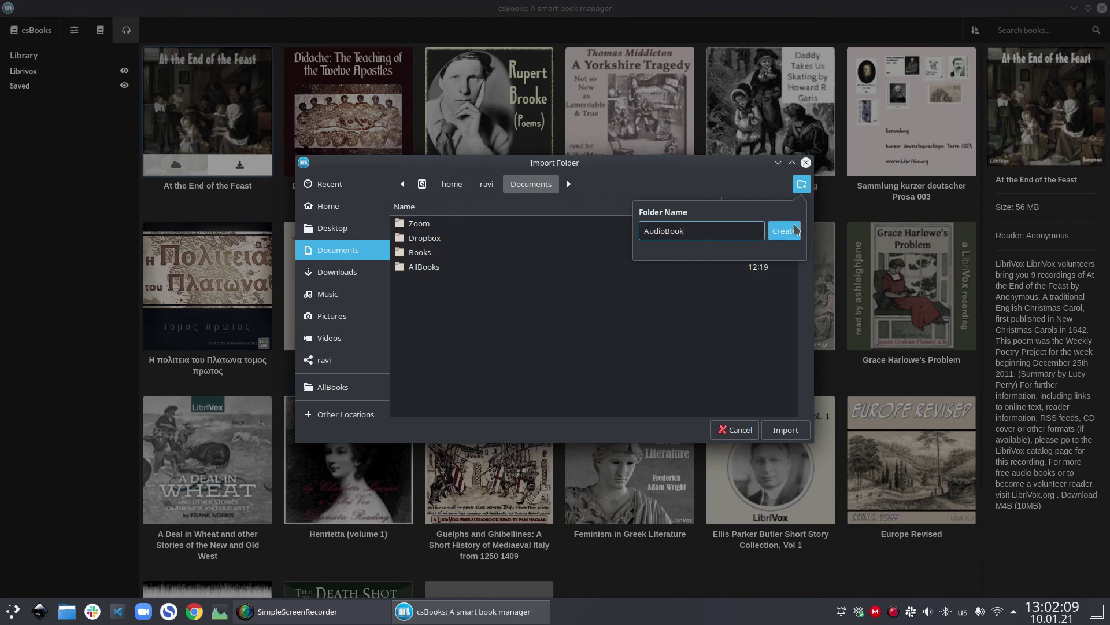
{"action": "left_click", "coordinate": [780, 231]}
{"action": "key", "text": "Return"}
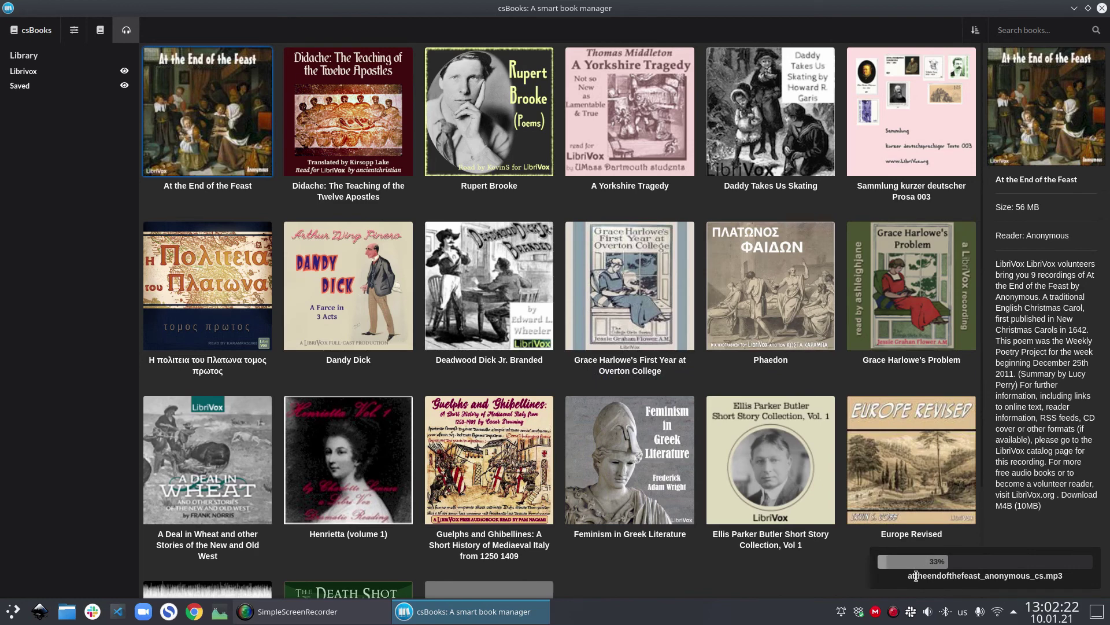
Load more LibriVox titles, like Coming to the King, into the grid while the download completes.
{"action": "left_click_drag", "start_coordinate": [910, 576], "coordinate": [1066, 581]}
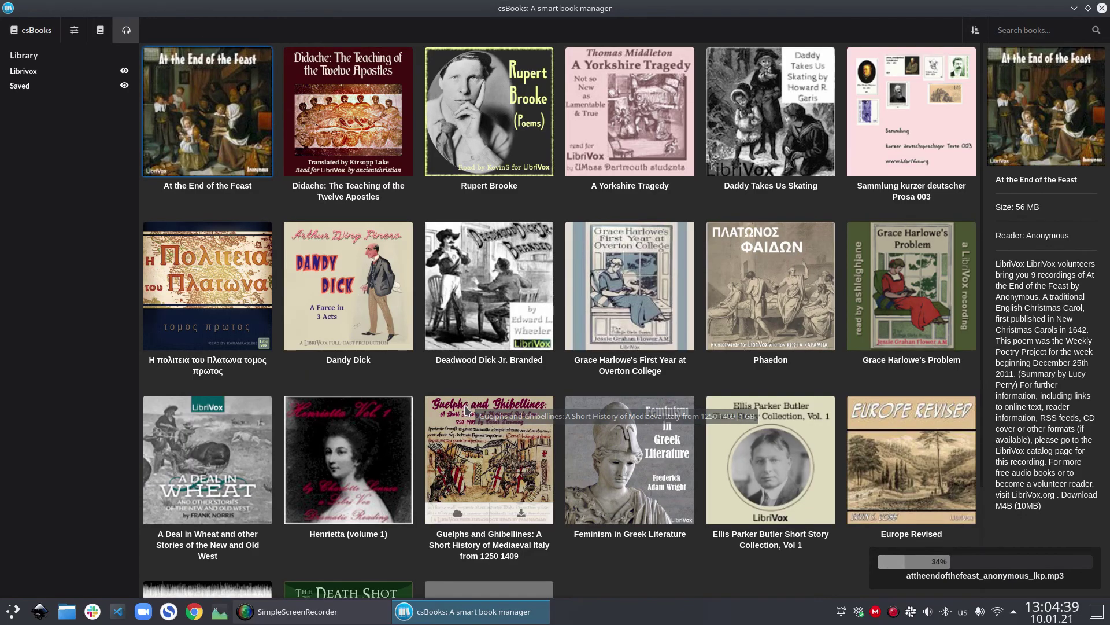
{"action": "scroll", "coordinate": [465, 404], "scroll_direction": "down", "scroll_amount": 3}
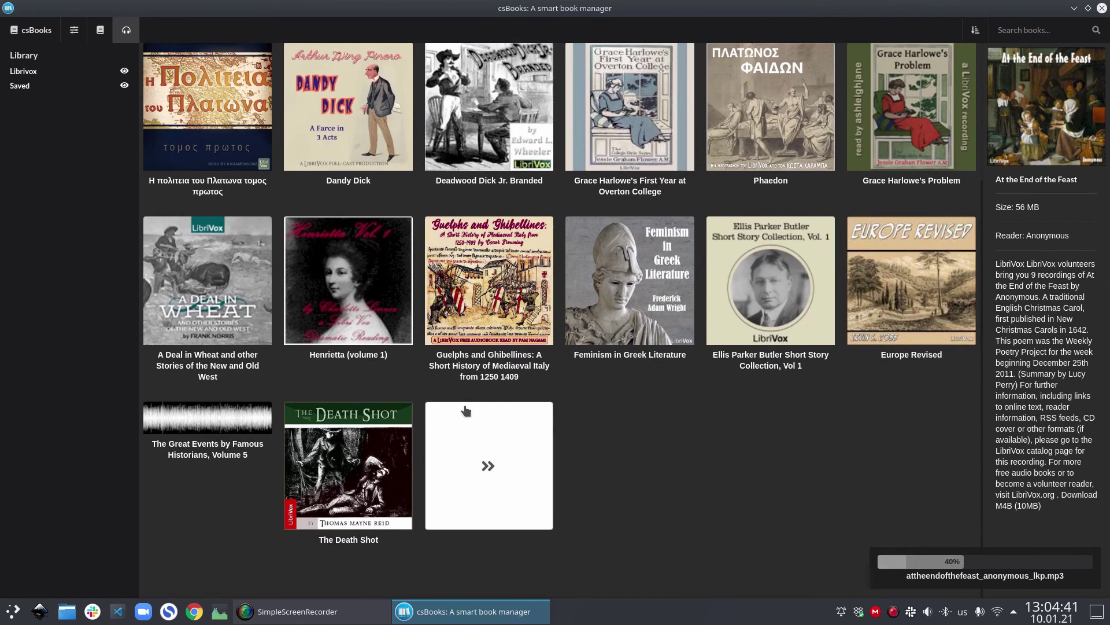
{"action": "mouse_move", "coordinate": [405, 421]}
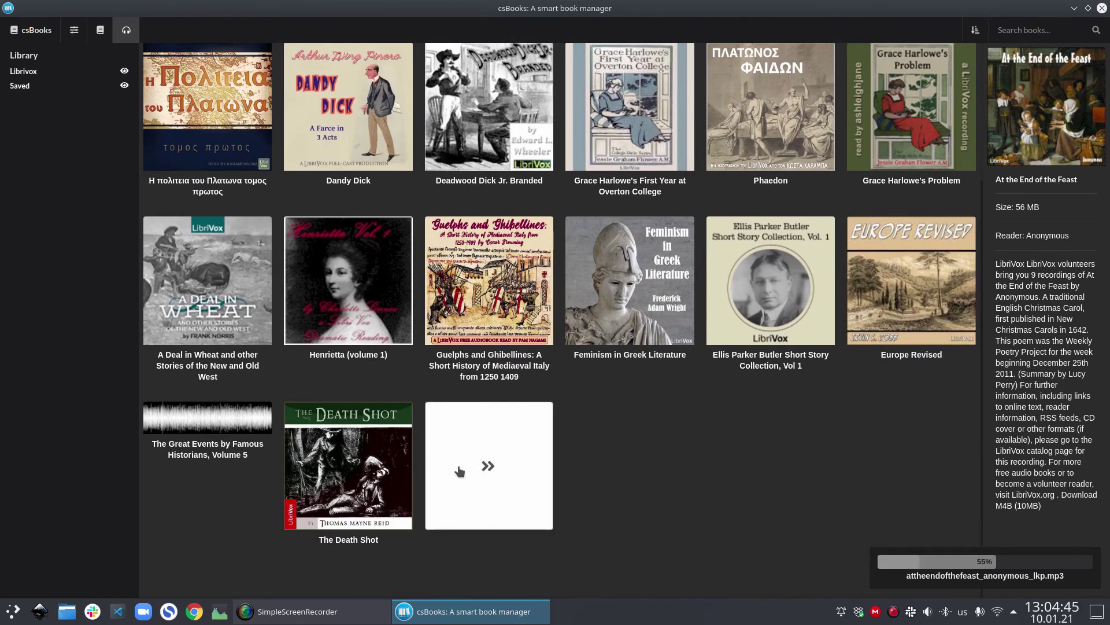
{"action": "left_click", "coordinate": [488, 466]}
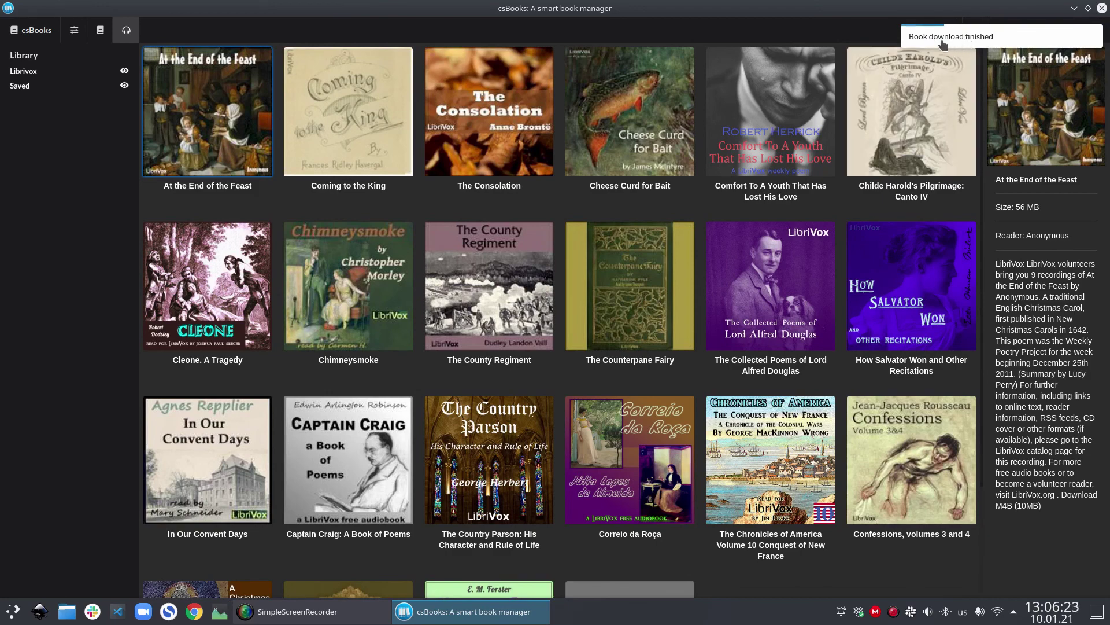
Play the downloaded At the End of the Feast recording read by CC (2:09).
{"action": "mouse_move", "coordinate": [214, 157]}
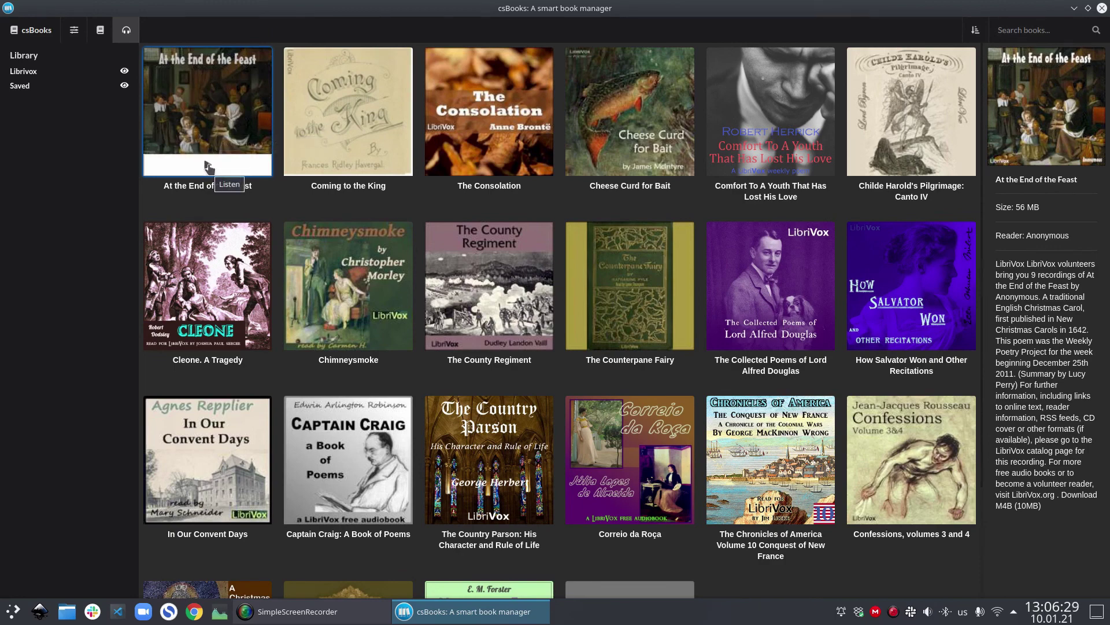
{"action": "left_click", "coordinate": [208, 167]}
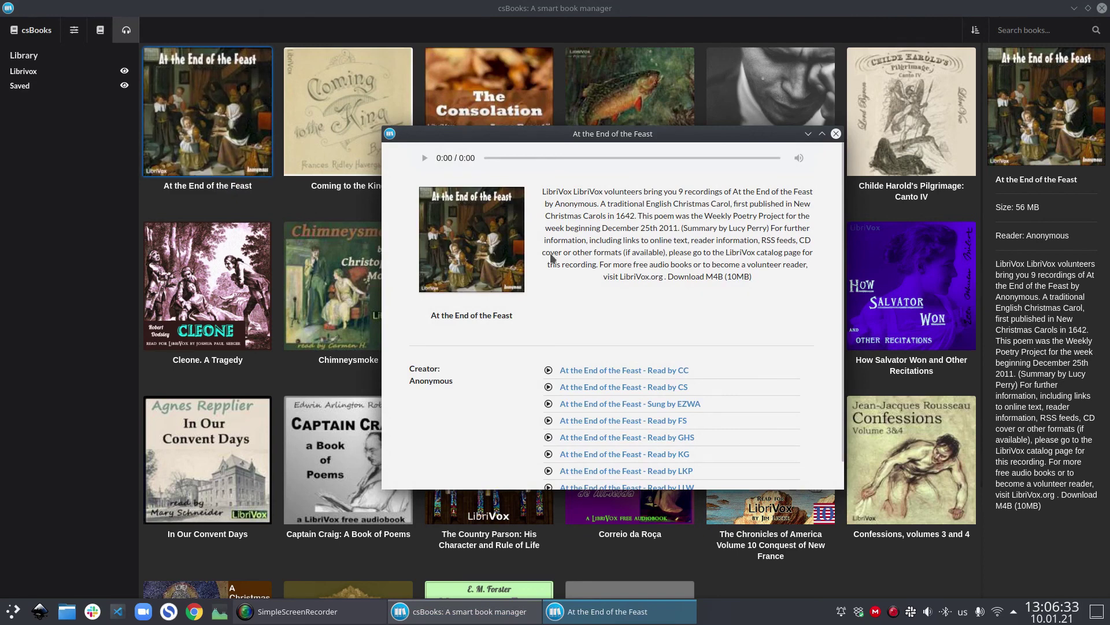
{"action": "left_click", "coordinate": [587, 350]}
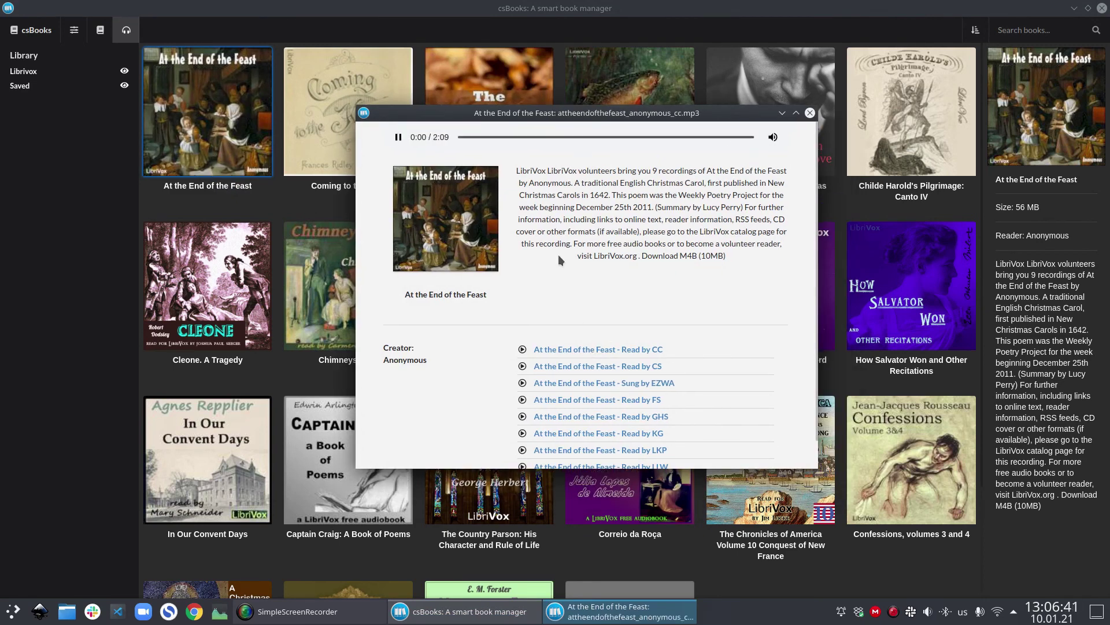